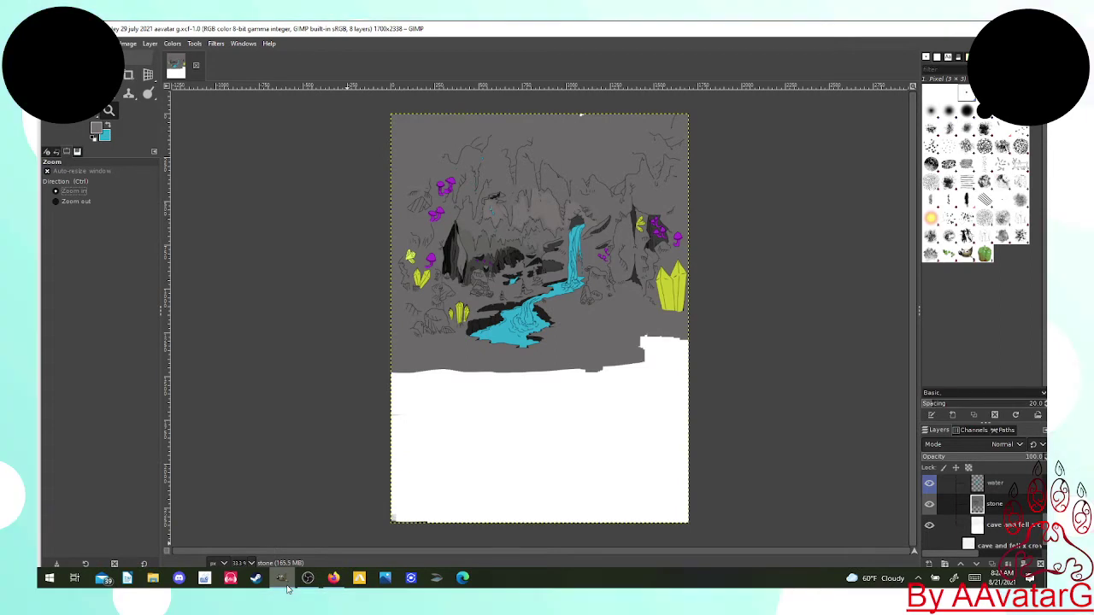
Fill the gaps in the lighter brownish-gray rock between the central stalactites on the stone layer with the Paintbrush.
click(698, 346)
drag(694, 343, 234, 94)
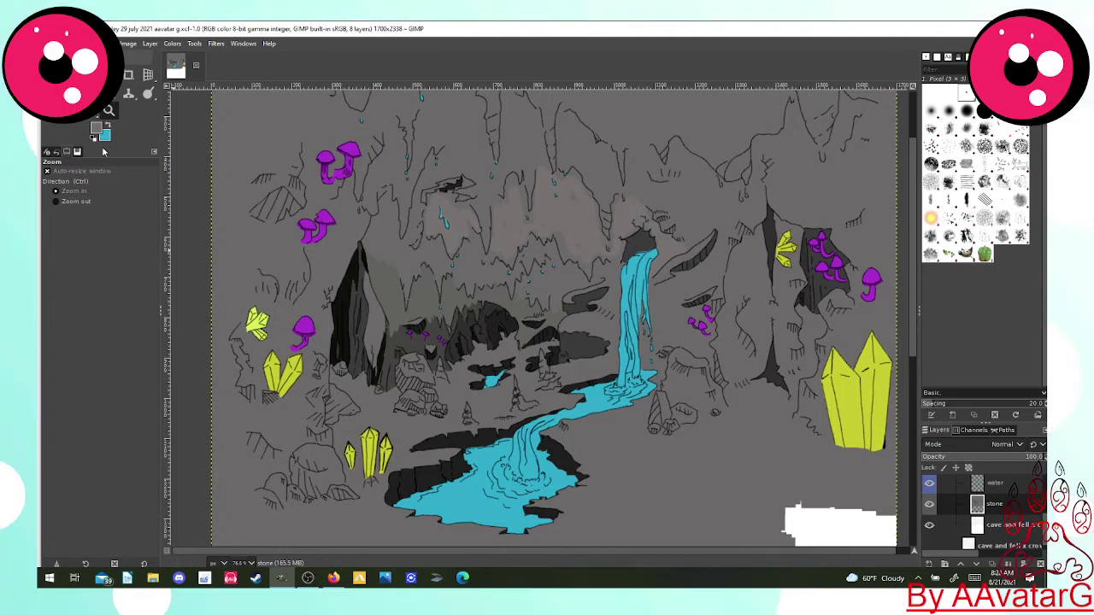
click(371, 169)
drag(363, 167, 825, 329)
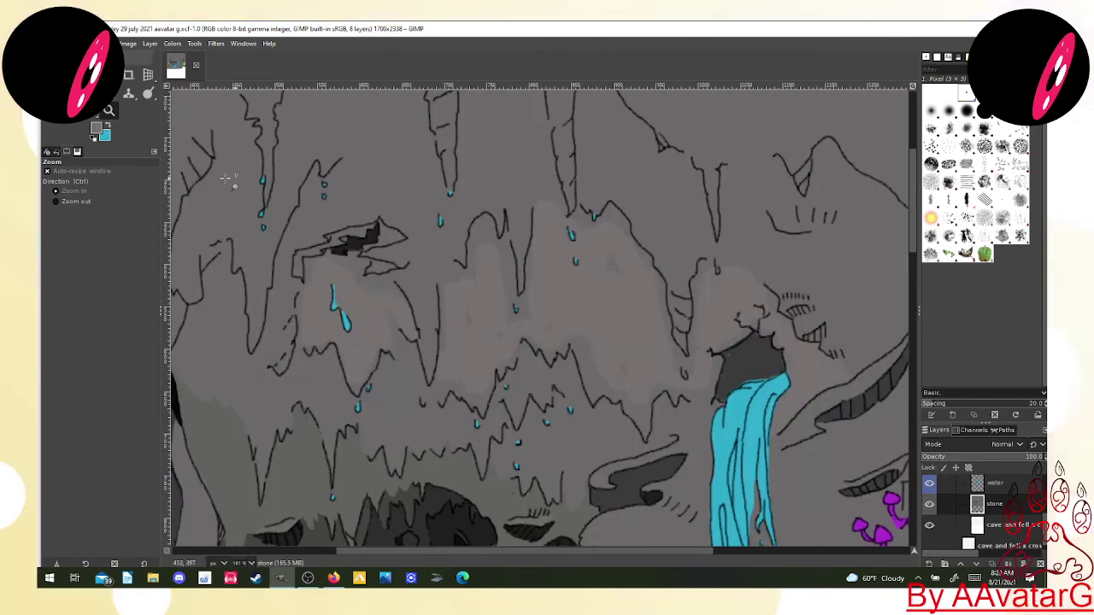
key(p)
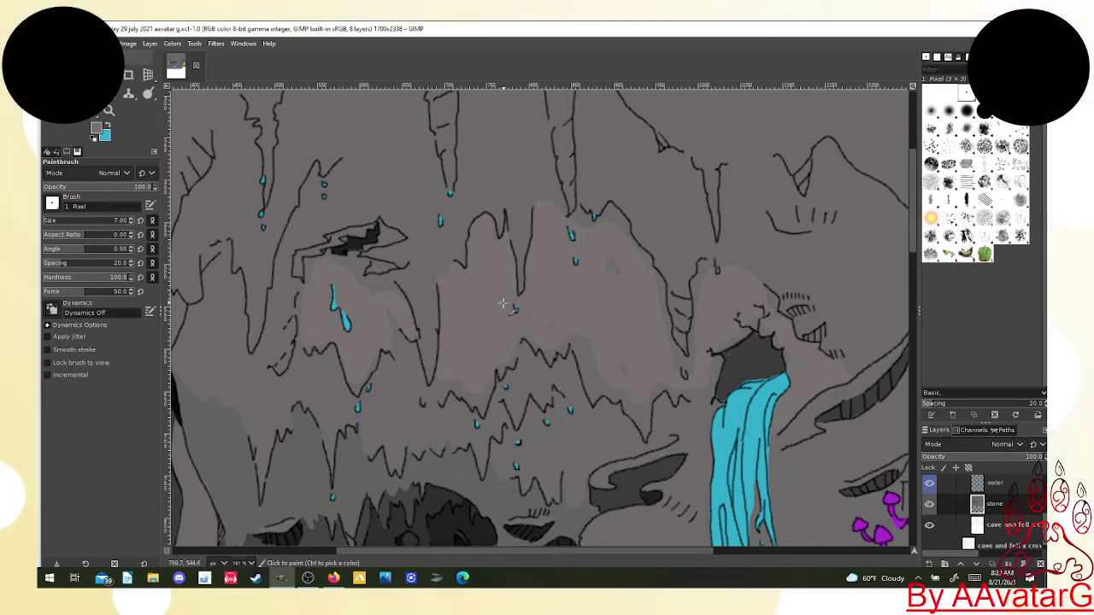
click(498, 247)
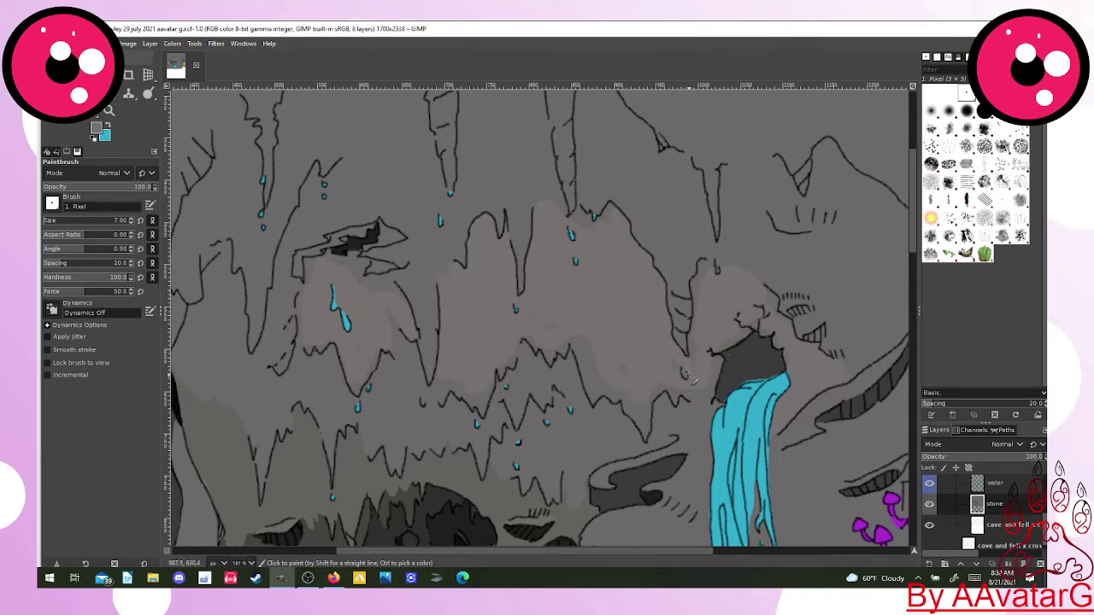
On the water layer, paint blue droplets beneath the two stalactites nearest the waterfall's opening.
click(987, 485)
click(108, 125)
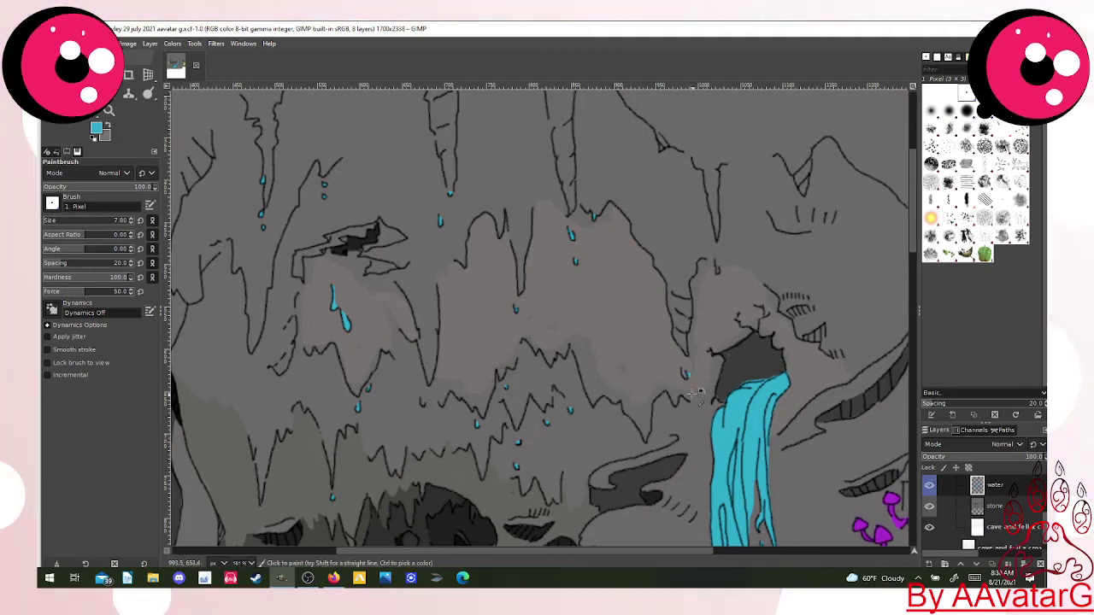
drag(686, 376, 684, 371)
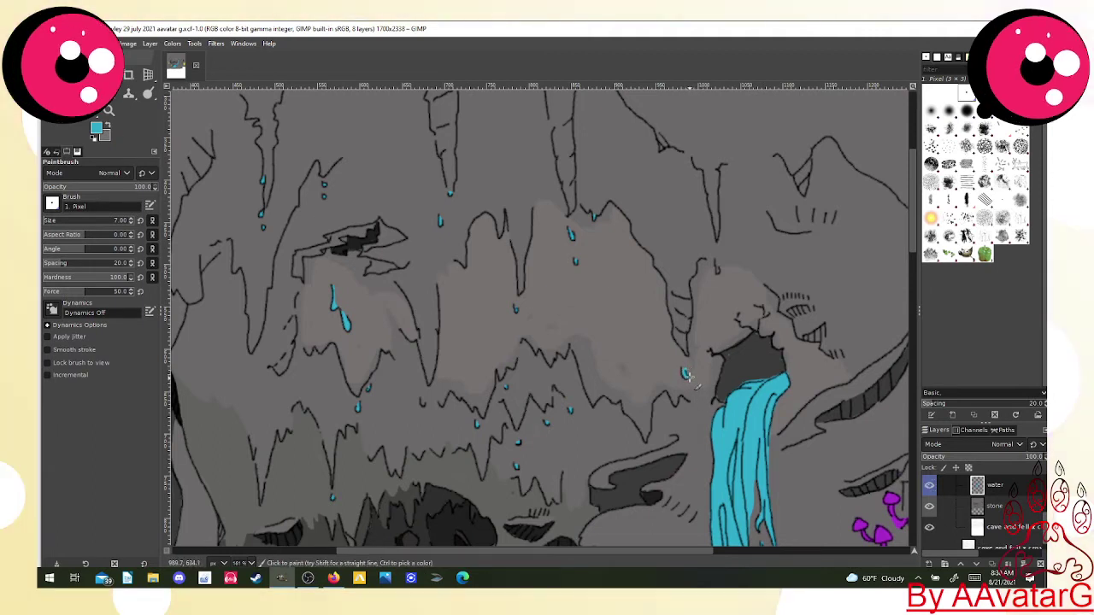
click(717, 265)
Return to the gray colour and the stone layer, and temporarily hide that layer to check the pencil sketch underneath.
click(108, 125)
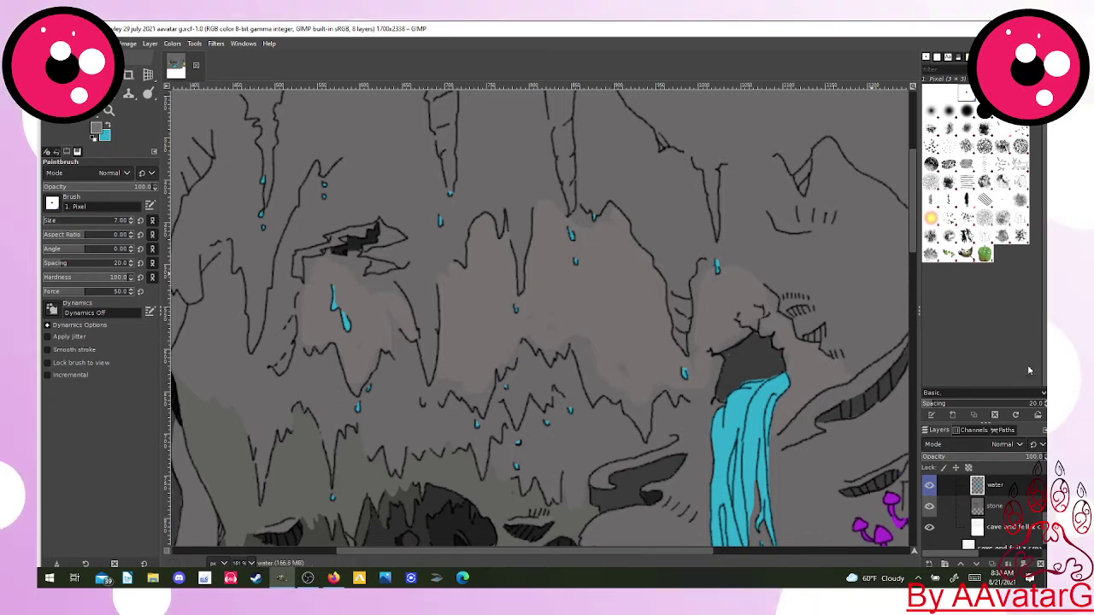
click(994, 507)
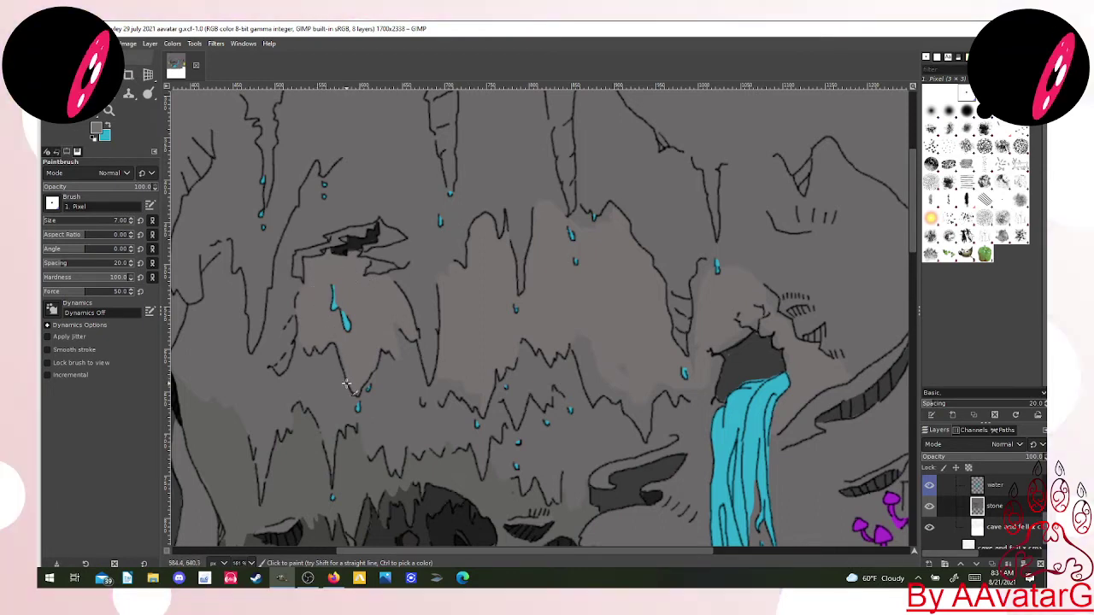
click(930, 508)
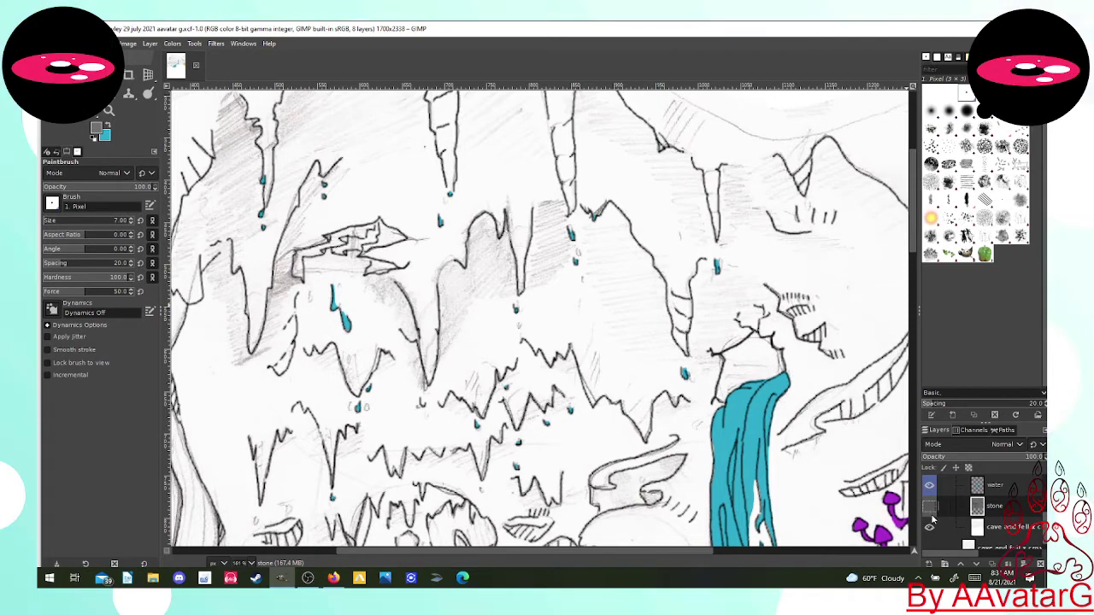
click(929, 508)
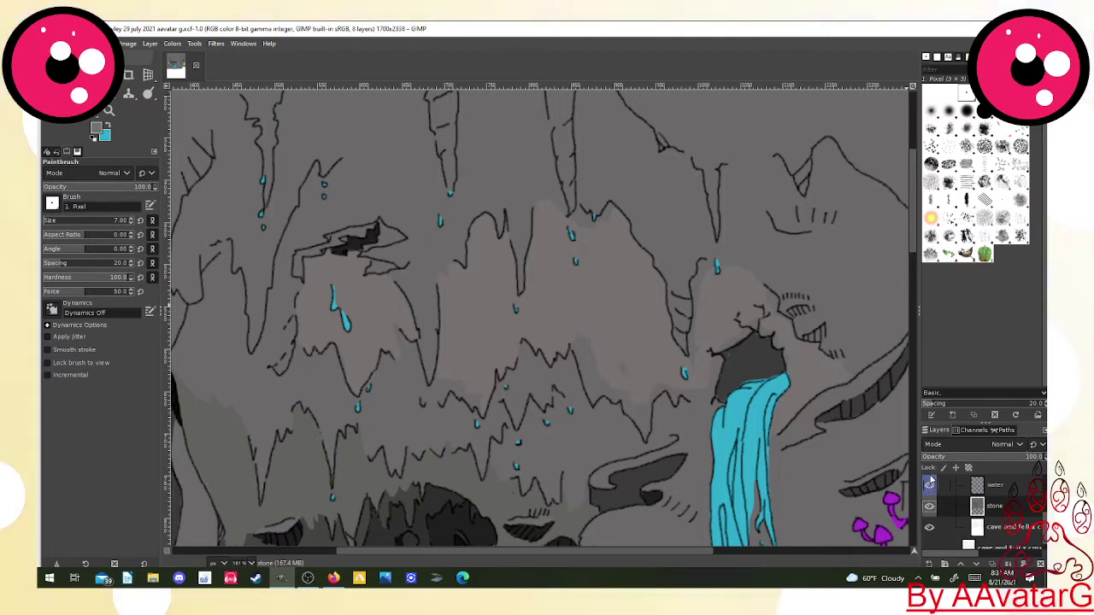
Change the foreground colour to the bluish gray 717176 and paint the jagged rock around the dark crack.
click(97, 127)
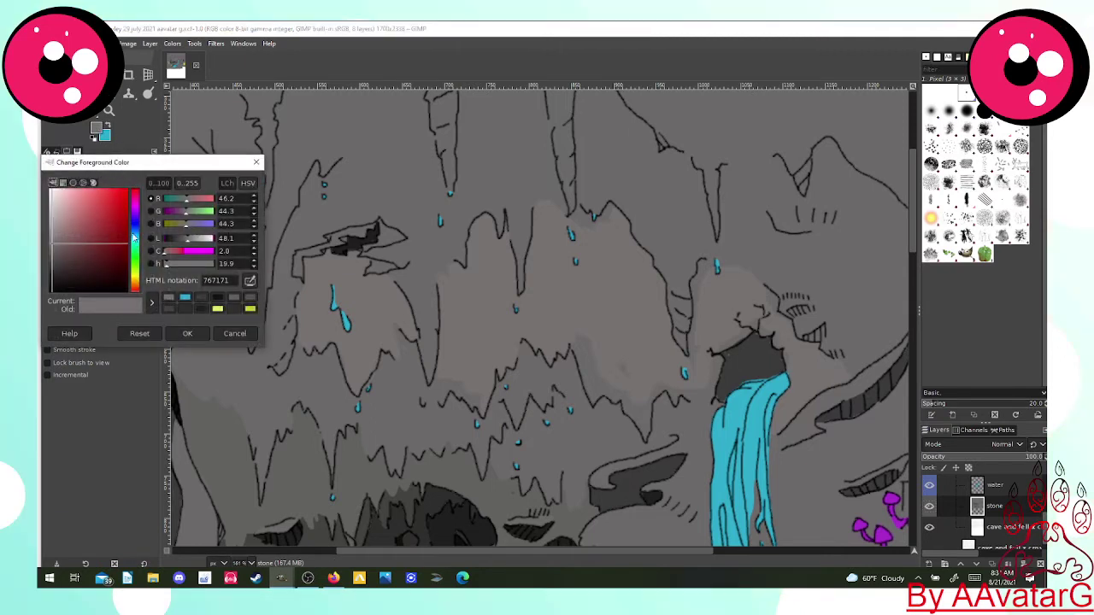
click(133, 227)
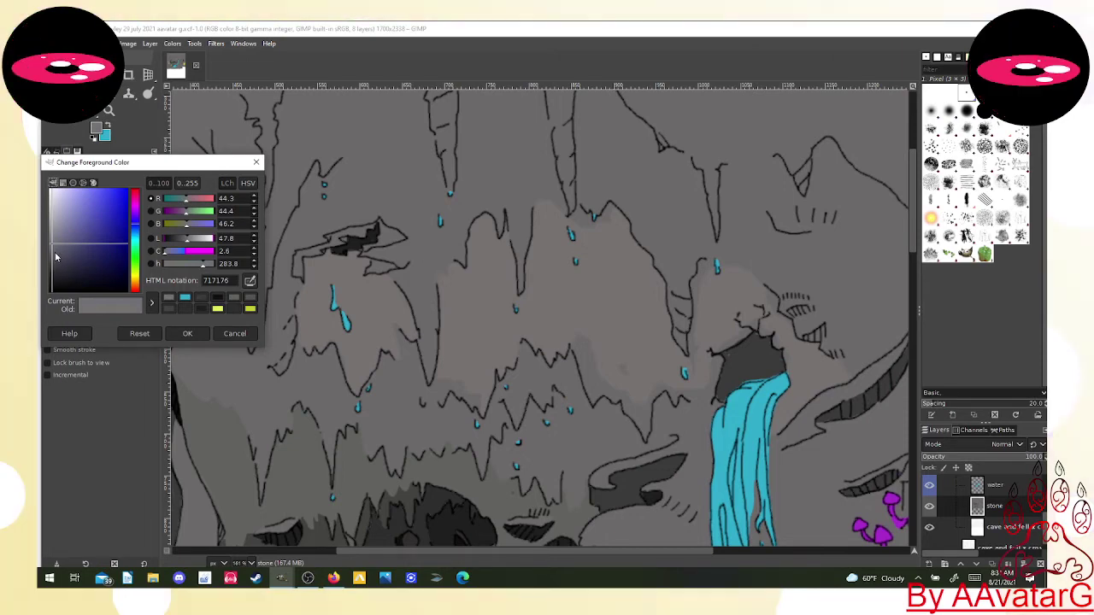
click(187, 334)
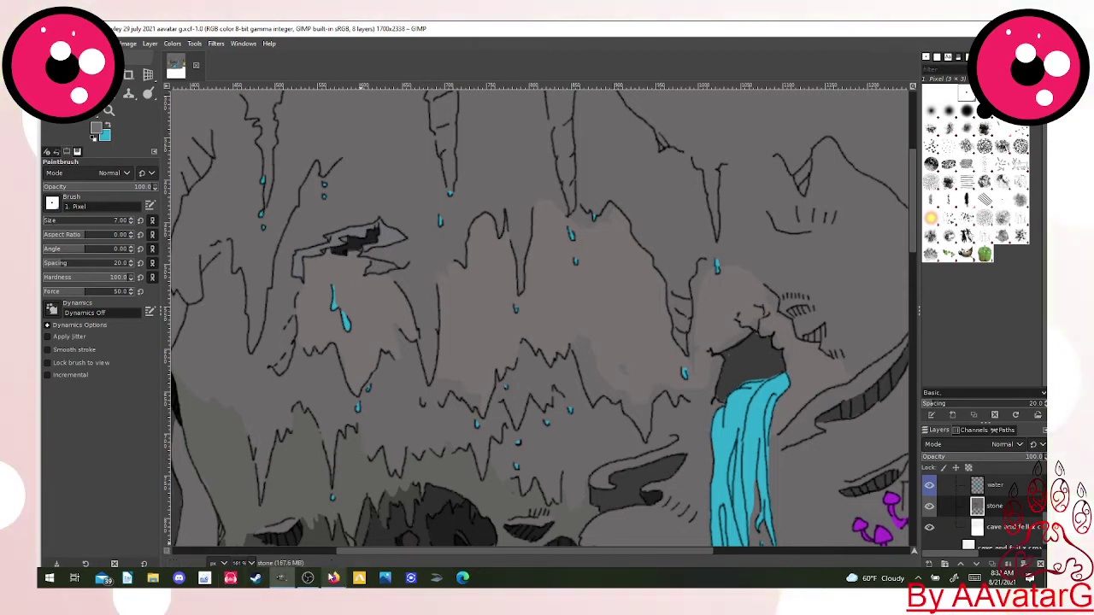
Lower the audio volume and skip the playing advertisement to reach the next music track.
click(331, 578)
key(XF86AudioLowerVolume)
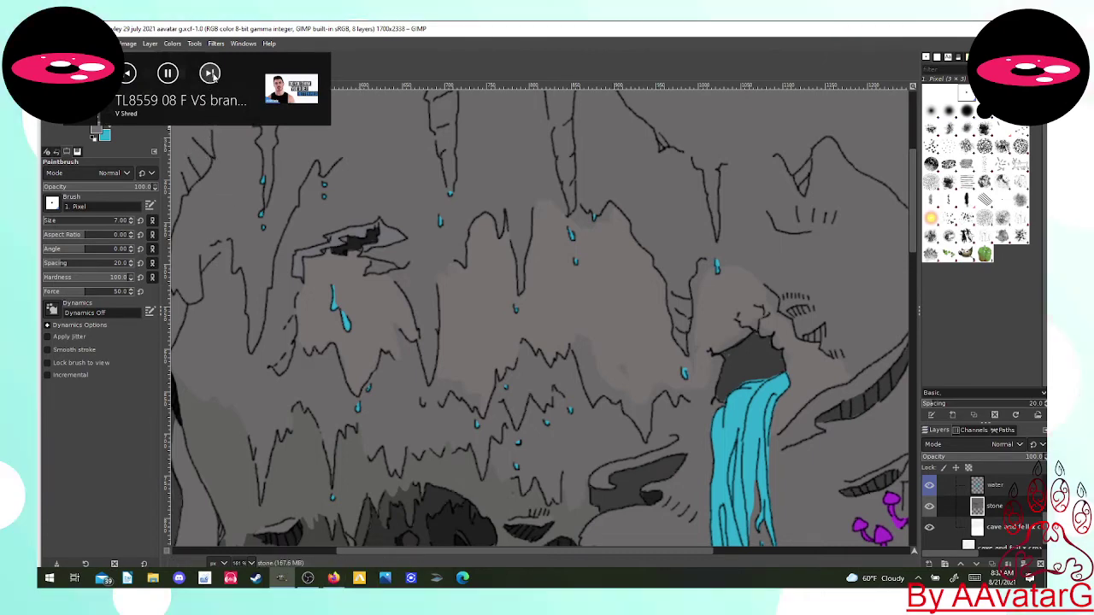
click(211, 75)
click(210, 76)
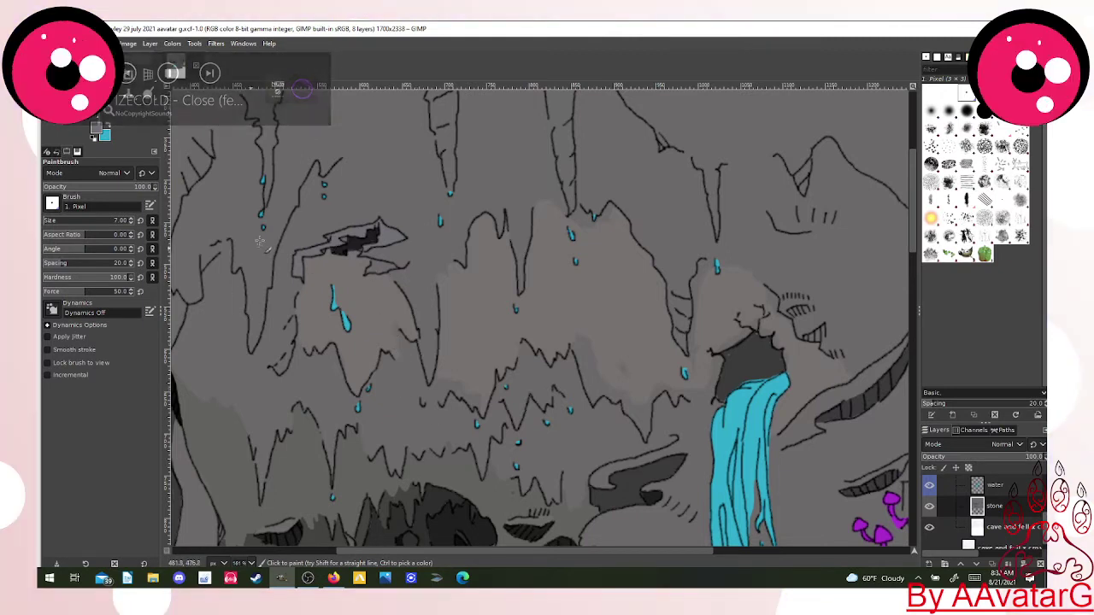
Darken the foreground colour to the bluish gray 444448.
click(96, 135)
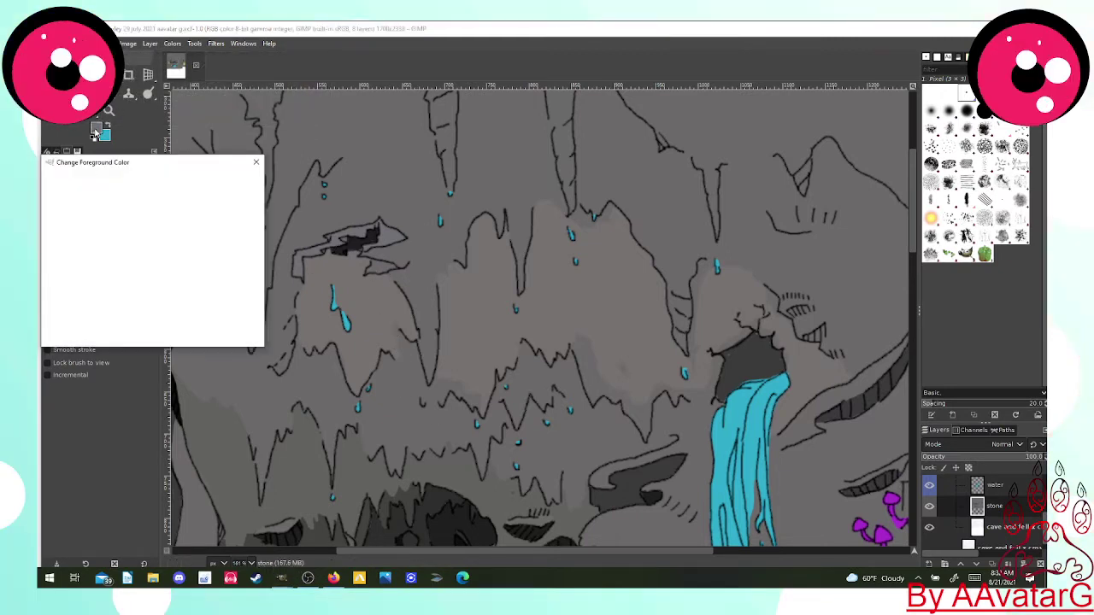
drag(52, 258, 55, 268)
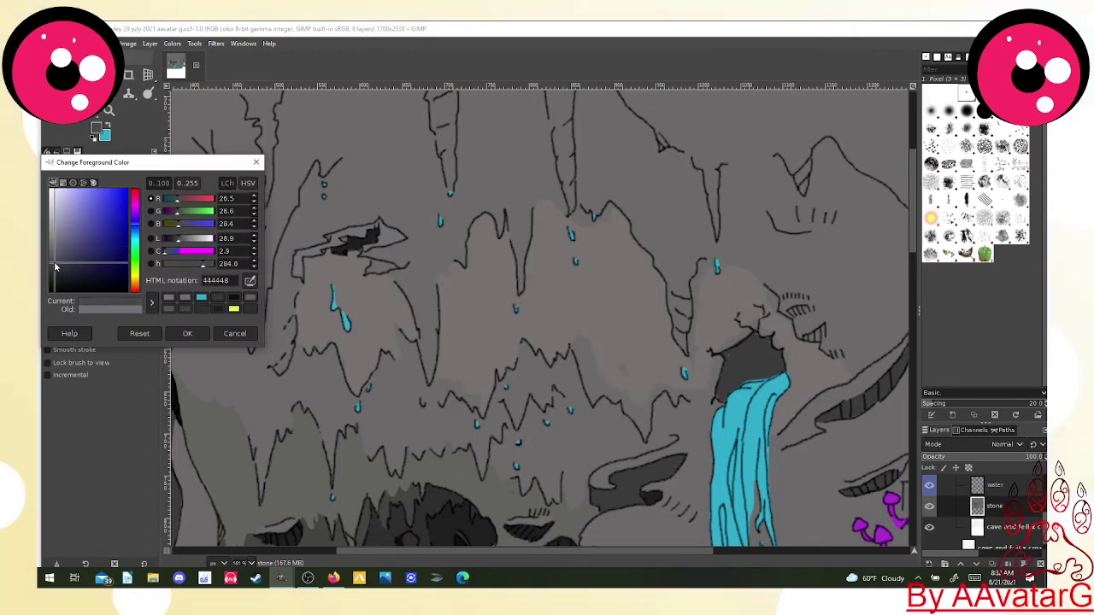
click(185, 333)
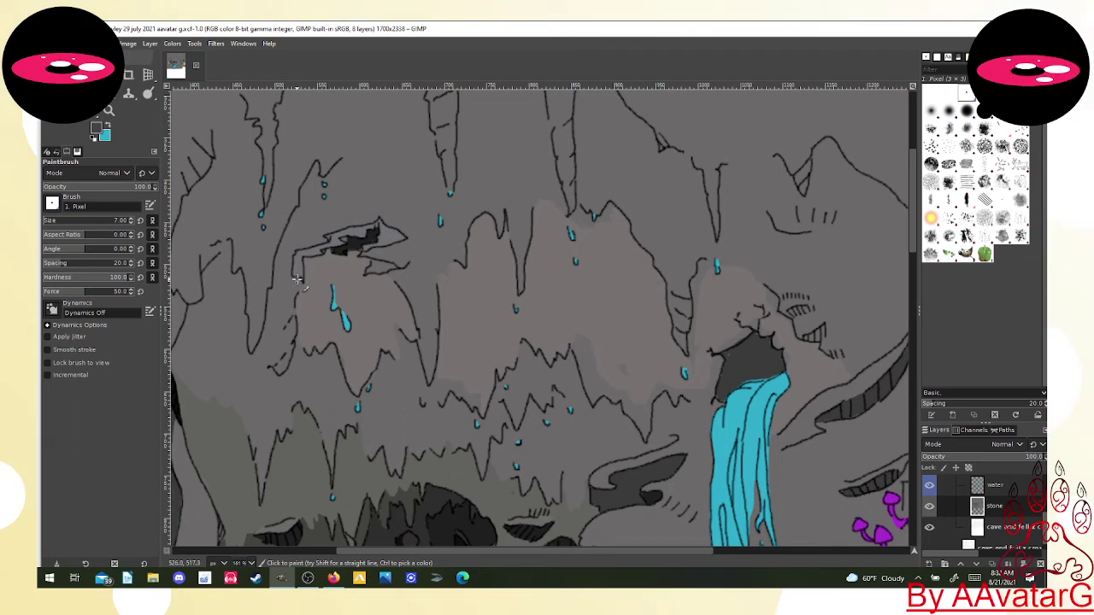
drag(254, 306, 251, 348)
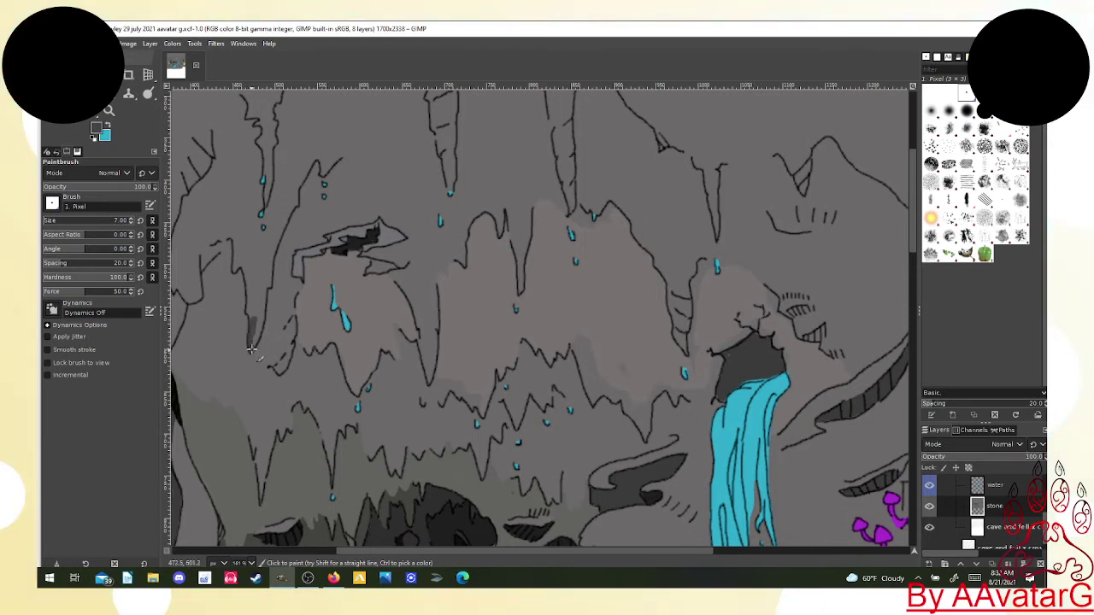
mouse_move(251, 350)
mouse_down()
mouse_move(264, 305)
mouse_move(256, 336)
mouse_move(262, 305)
mouse_move(248, 311)
mouse_move(232, 239)
mouse_move(261, 309)
mouse_move(271, 220)
mouse_move(269, 276)
mouse_move(281, 218)
mouse_move(271, 282)
mouse_move(270, 241)
mouse_move(266, 259)
mouse_move(254, 236)
mouse_move(275, 190)
mouse_move(266, 227)
mouse_move(280, 192)
mouse_move(291, 216)
mouse_move(293, 200)
mouse_move(277, 251)
mouse_up()
key(ctrl+z)
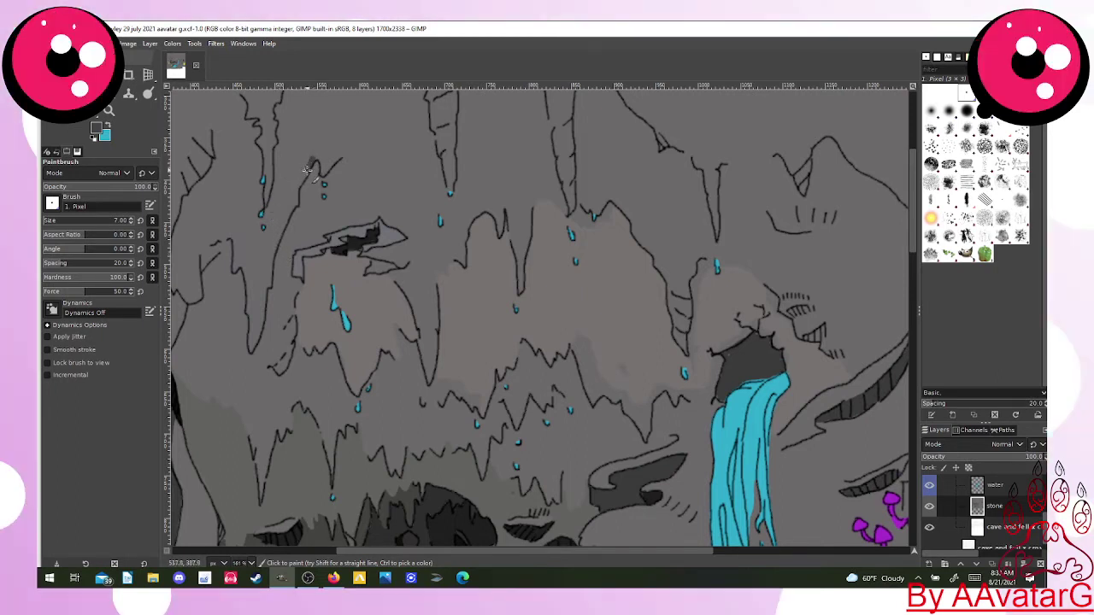
Paint dark gray shading along both edges of the large stalactite beside the crack and fill its lower body.
drag(306, 170, 272, 260)
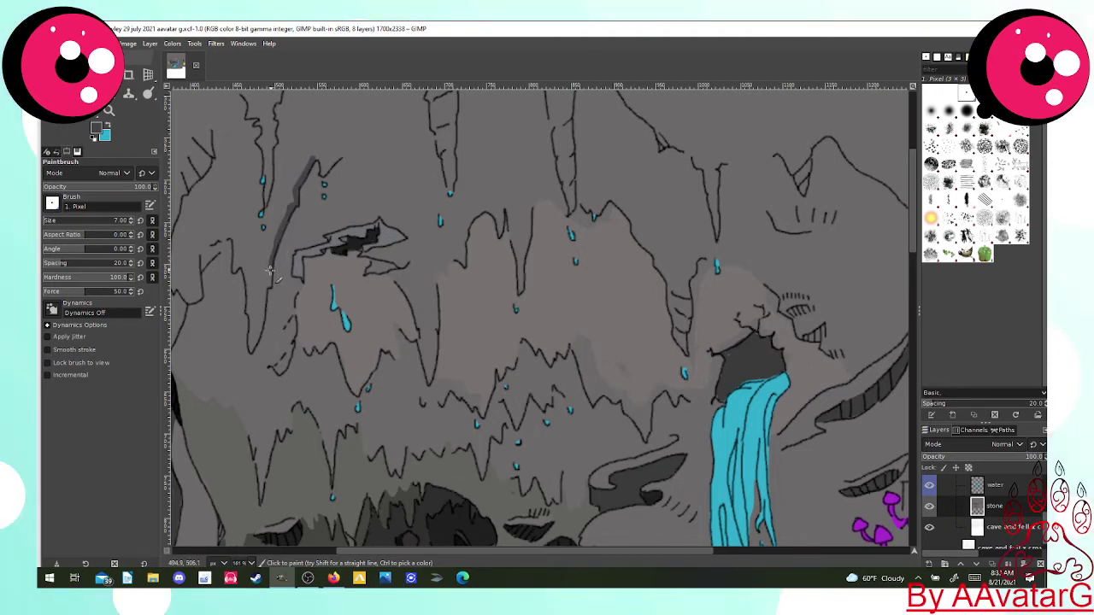
drag(265, 289, 252, 352)
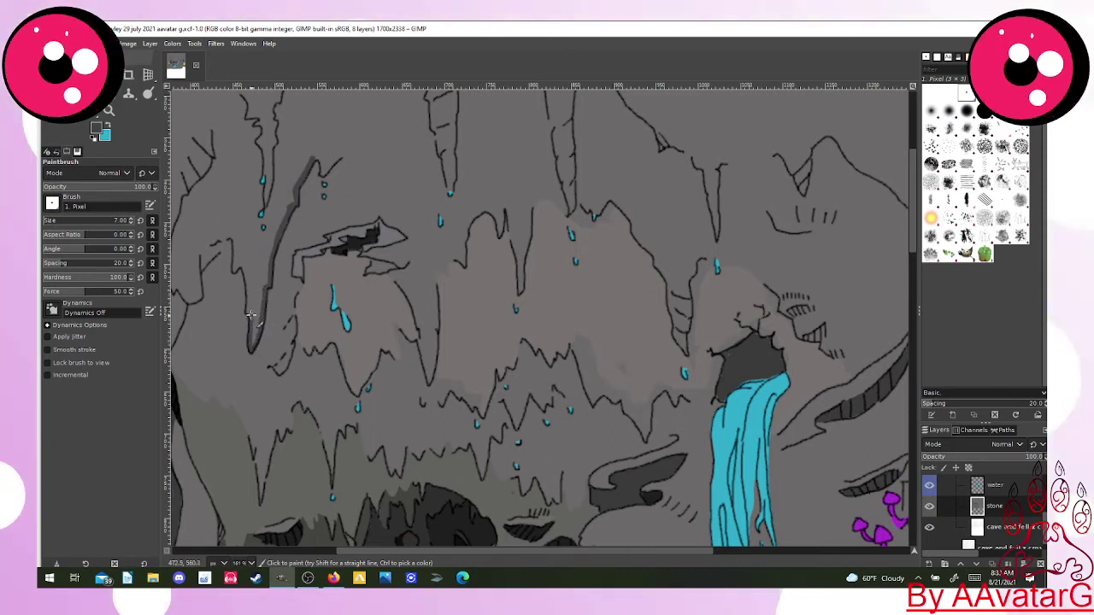
mouse_move(248, 312)
mouse_down()
mouse_move(244, 265)
mouse_move(248, 302)
mouse_move(248, 253)
mouse_up()
mouse_move(255, 328)
mouse_down()
mouse_move(253, 340)
mouse_move(265, 271)
mouse_move(256, 256)
mouse_move(249, 276)
mouse_move(235, 240)
mouse_move(253, 255)
mouse_move(262, 244)
mouse_move(275, 264)
mouse_move(279, 230)
mouse_move(267, 214)
mouse_move(258, 231)
mouse_move(283, 200)
mouse_move(287, 226)
mouse_move(279, 210)
mouse_move(299, 179)
mouse_move(272, 203)
mouse_up()
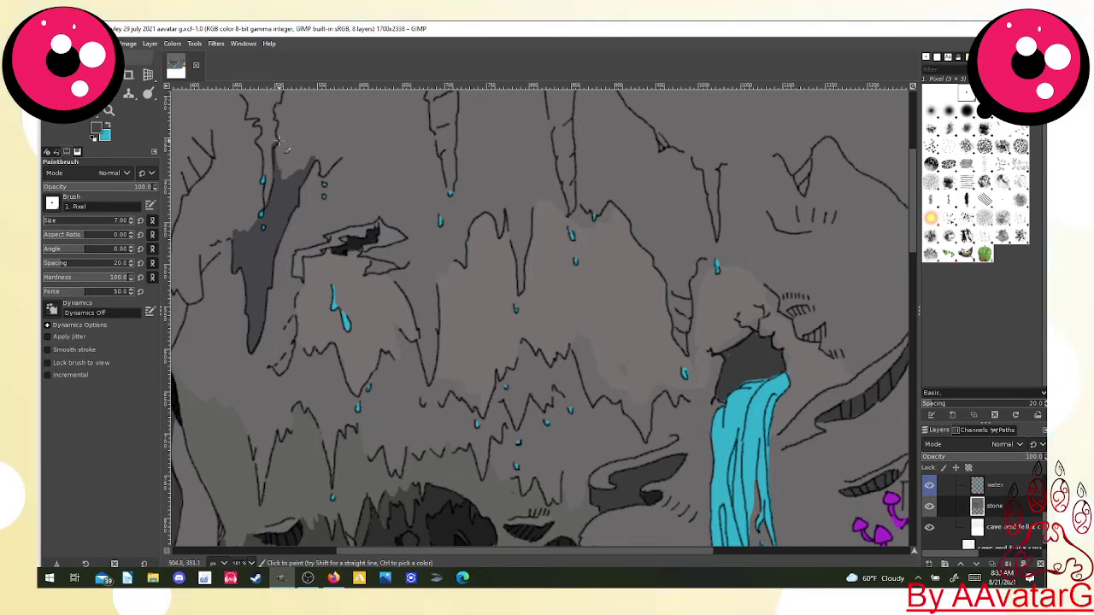
key(ctrl+z)
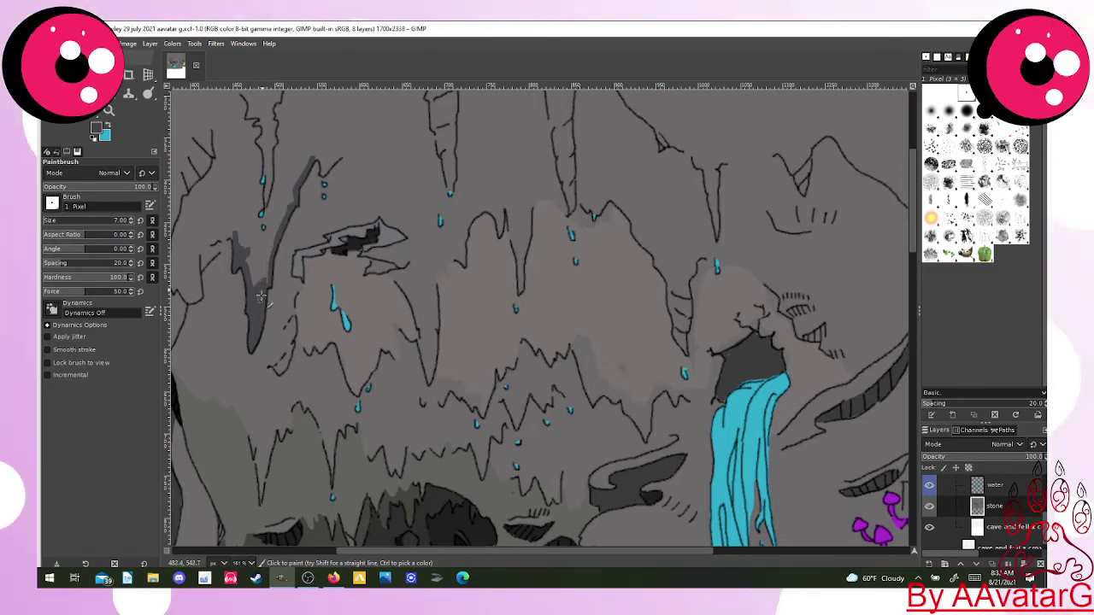
mouse_move(264, 281)
mouse_down()
mouse_move(248, 256)
mouse_move(250, 267)
mouse_move(275, 246)
mouse_move(281, 221)
mouse_up()
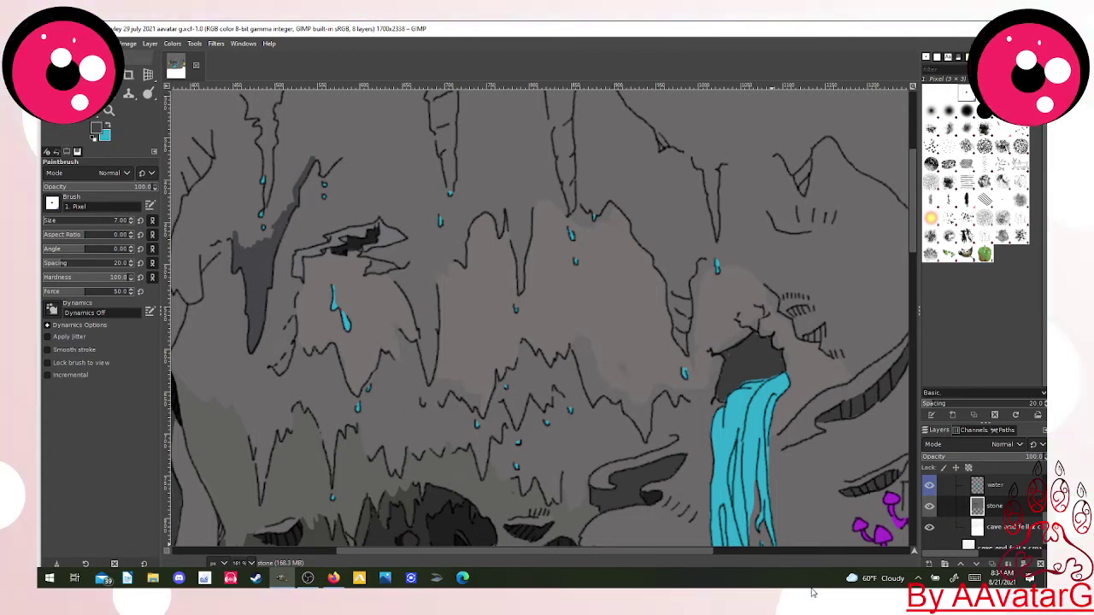
Extend the dark shading up around the thin stalactite and across the arch to the neighbouring rock spike.
mouse_move(852, 591)
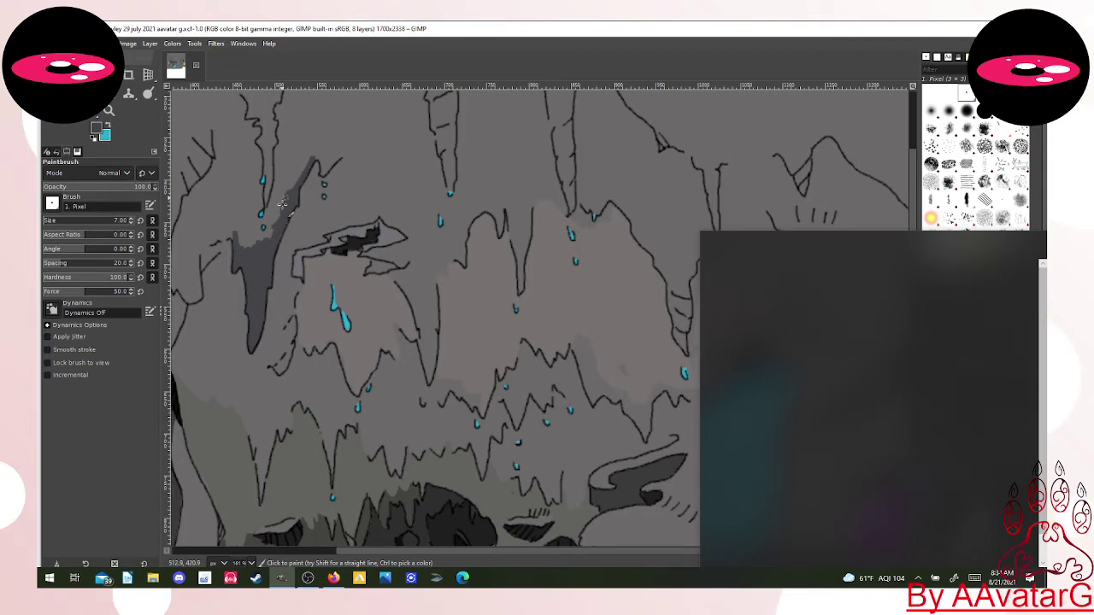
drag(276, 187, 271, 208)
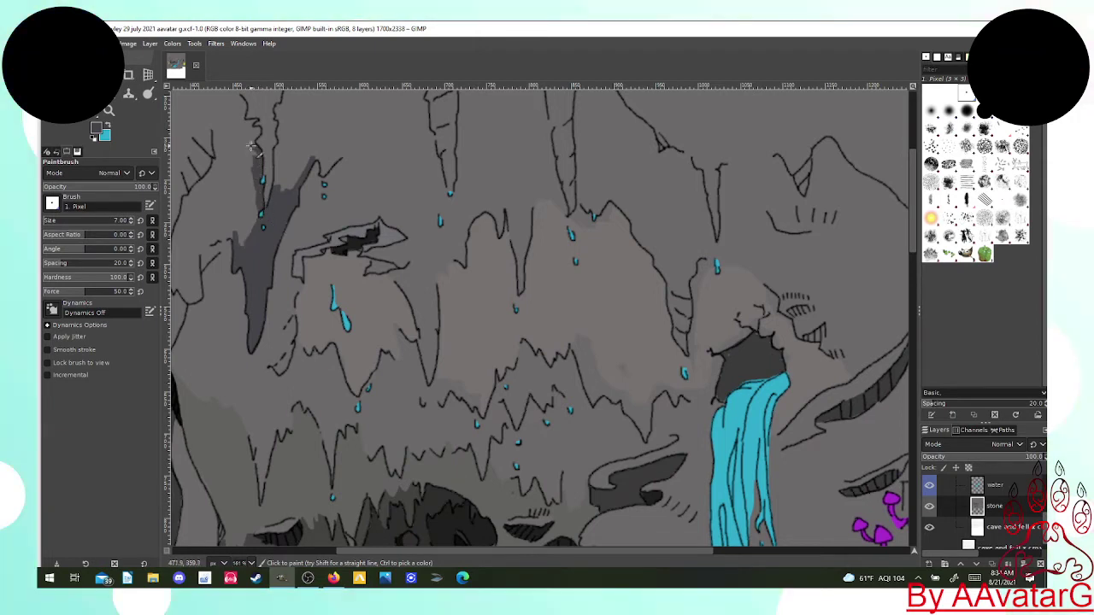
mouse_move(256, 152)
mouse_down()
mouse_move(253, 246)
mouse_move(240, 224)
mouse_move(229, 237)
mouse_up()
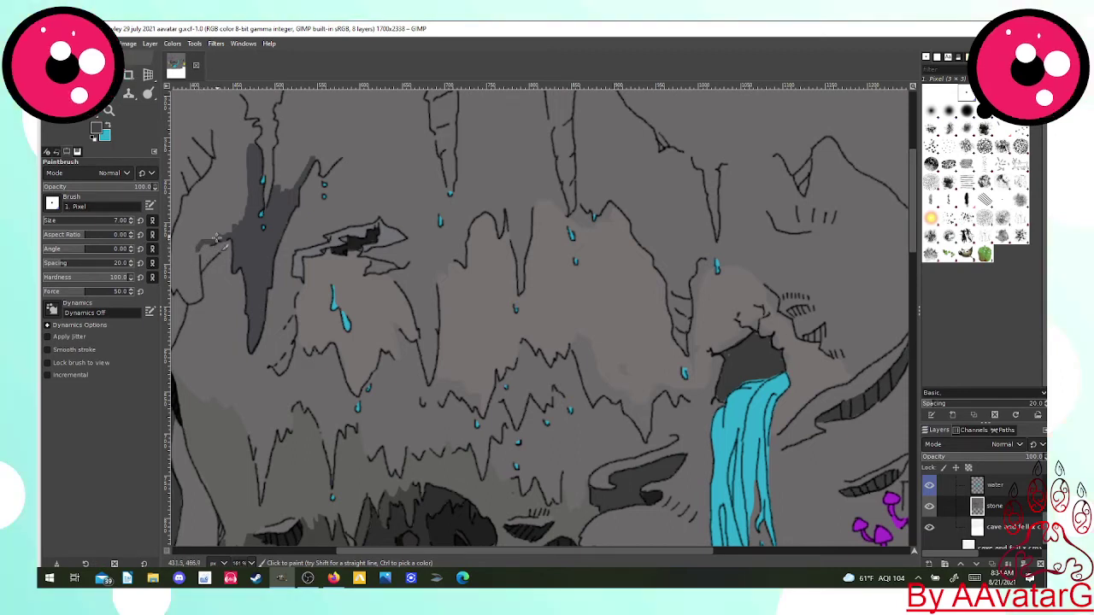
drag(195, 258, 199, 293)
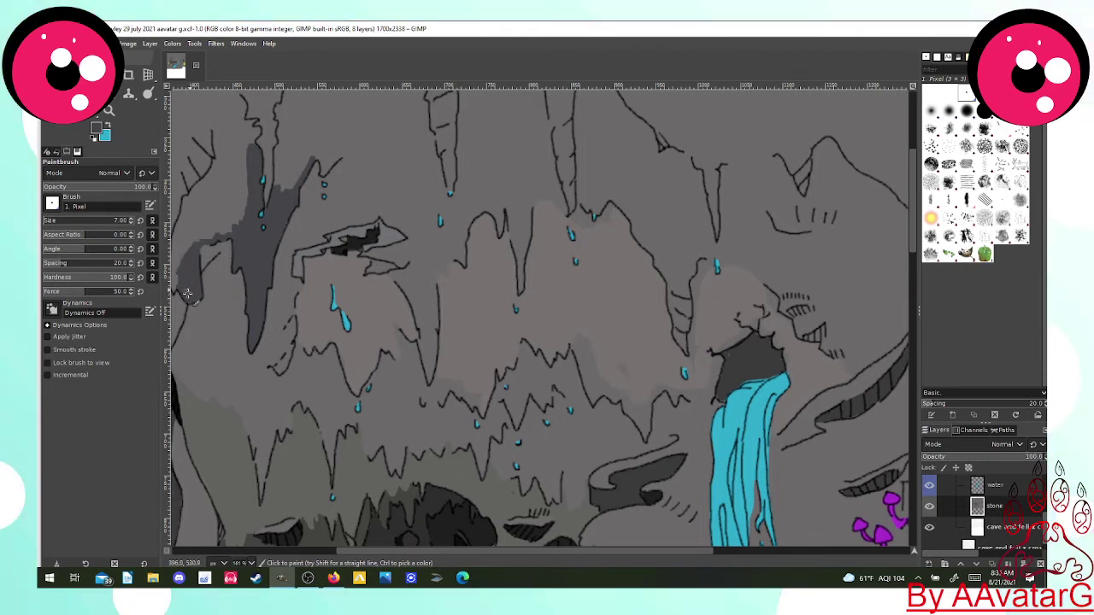
Fill the rock between the large stalactite and the spike near the purple mushrooms with dark gray shading.
scroll(214, 332, left, 5)
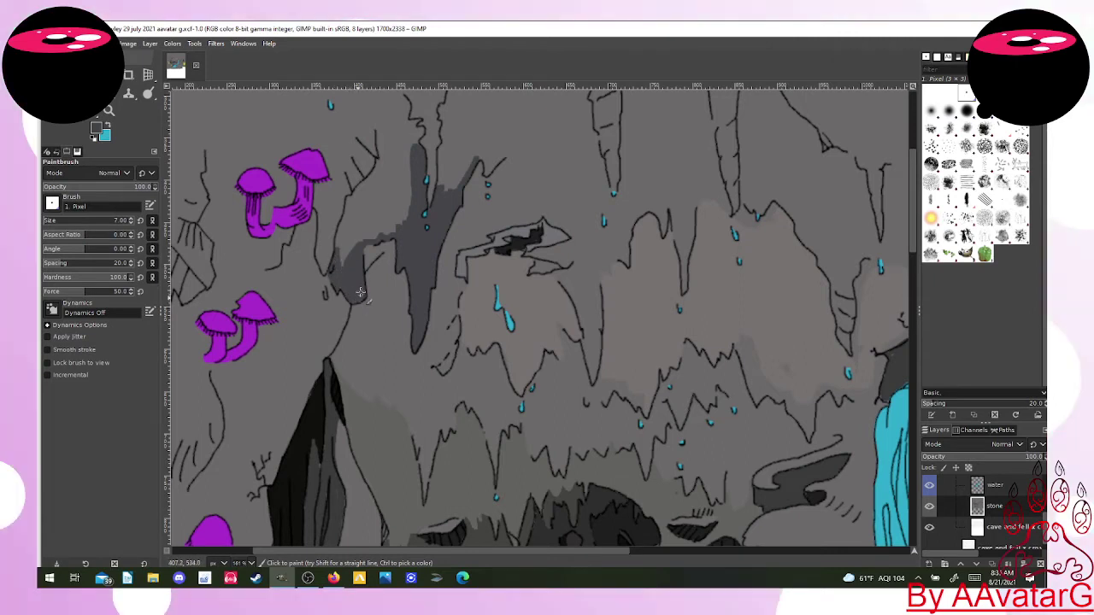
mouse_move(353, 248)
mouse_down()
mouse_move(339, 251)
mouse_move(350, 237)
mouse_move(340, 221)
mouse_up()
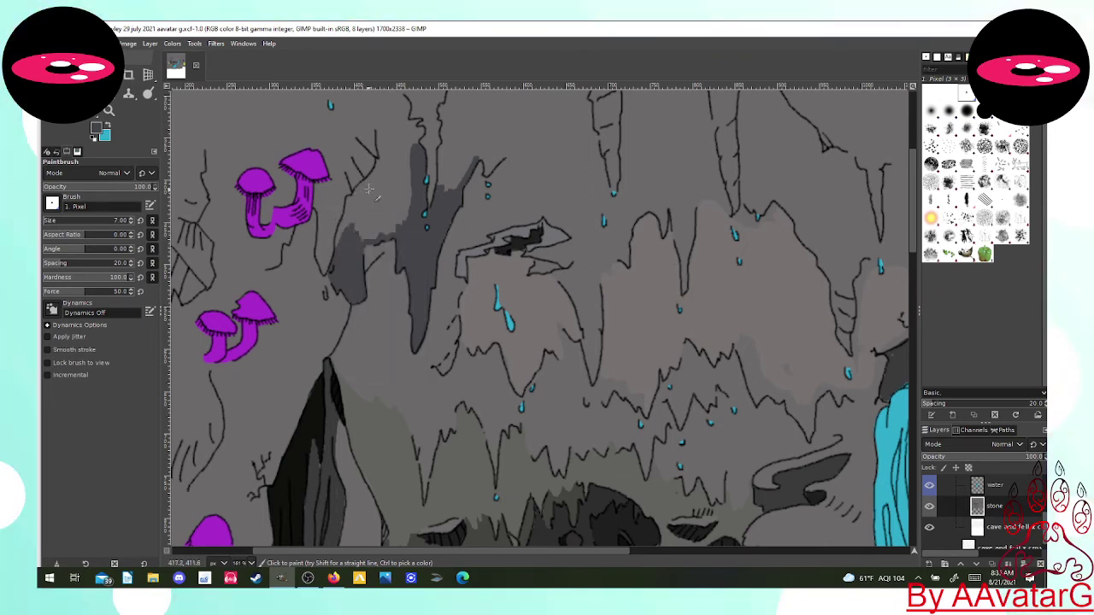
mouse_move(412, 212)
mouse_down()
mouse_move(388, 237)
mouse_move(377, 229)
mouse_move(384, 221)
mouse_move(352, 223)
mouse_move(337, 244)
mouse_move(348, 198)
mouse_move(377, 161)
mouse_move(379, 173)
mouse_move(379, 125)
mouse_move(385, 160)
mouse_move(386, 141)
mouse_move(405, 149)
mouse_move(390, 223)
mouse_move(414, 183)
mouse_move(386, 159)
mouse_move(384, 137)
mouse_move(386, 168)
mouse_move(368, 193)
mouse_move(380, 183)
mouse_move(350, 207)
mouse_move(377, 186)
mouse_move(395, 191)
mouse_move(383, 235)
mouse_up()
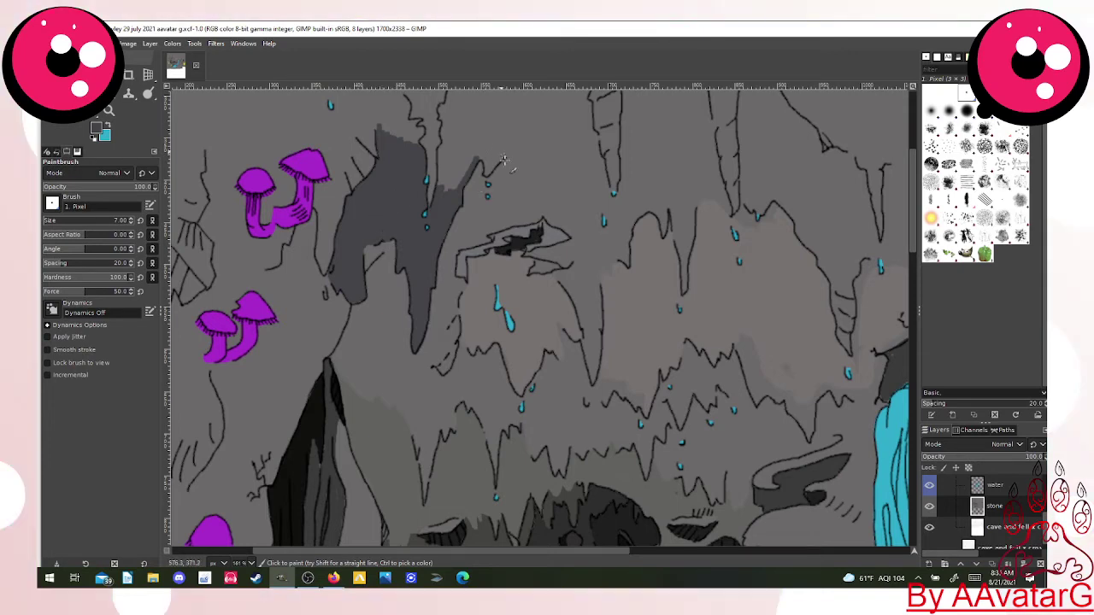
On the water layer, paint the two droplets beside the shaded rock spike near the mushrooms blue.
key(Page_Up)
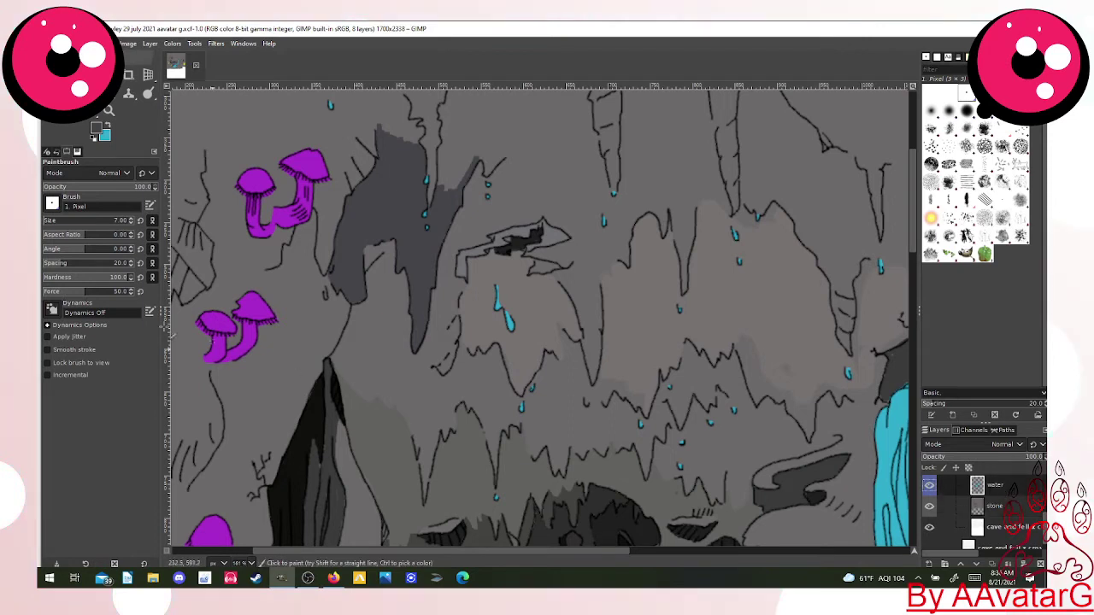
click(107, 127)
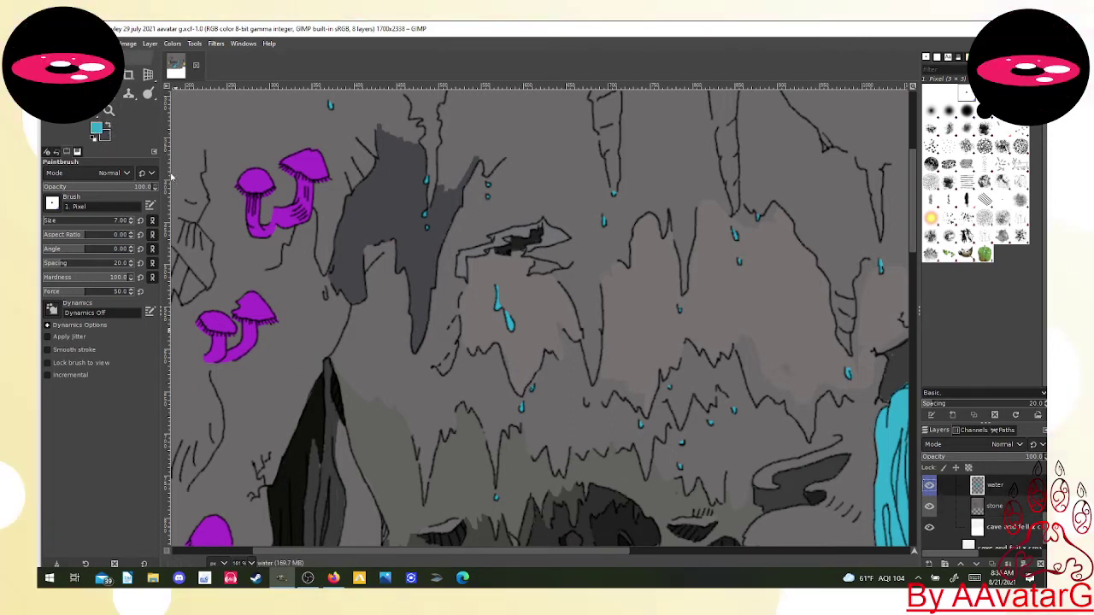
drag(331, 263, 332, 272)
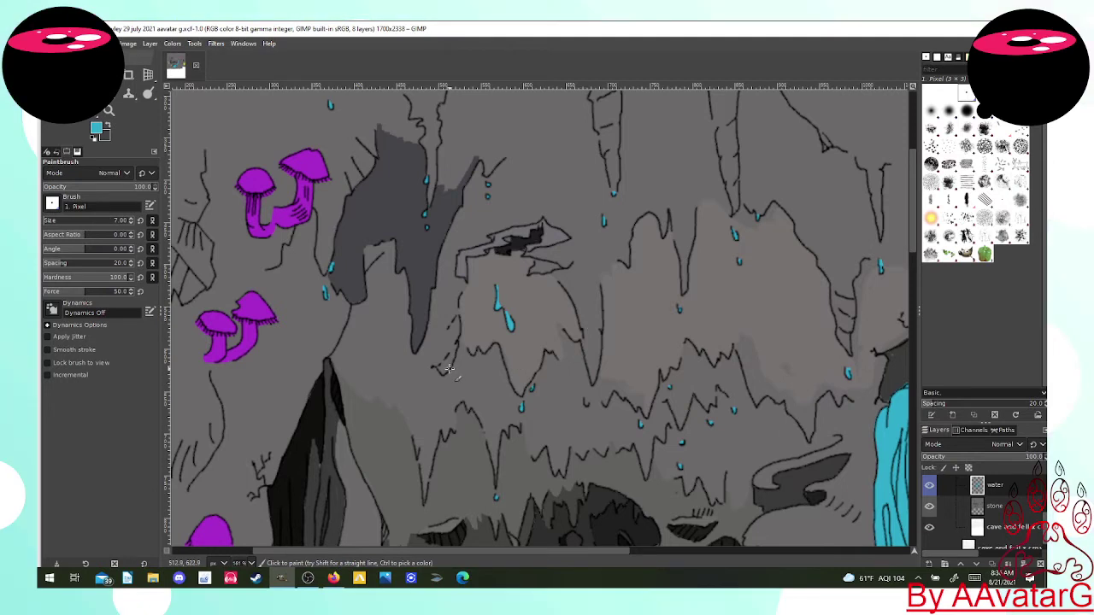
Touch up the blue droplet beside the rock spike near the purple mushrooms with the Eraser.
click(110, 97)
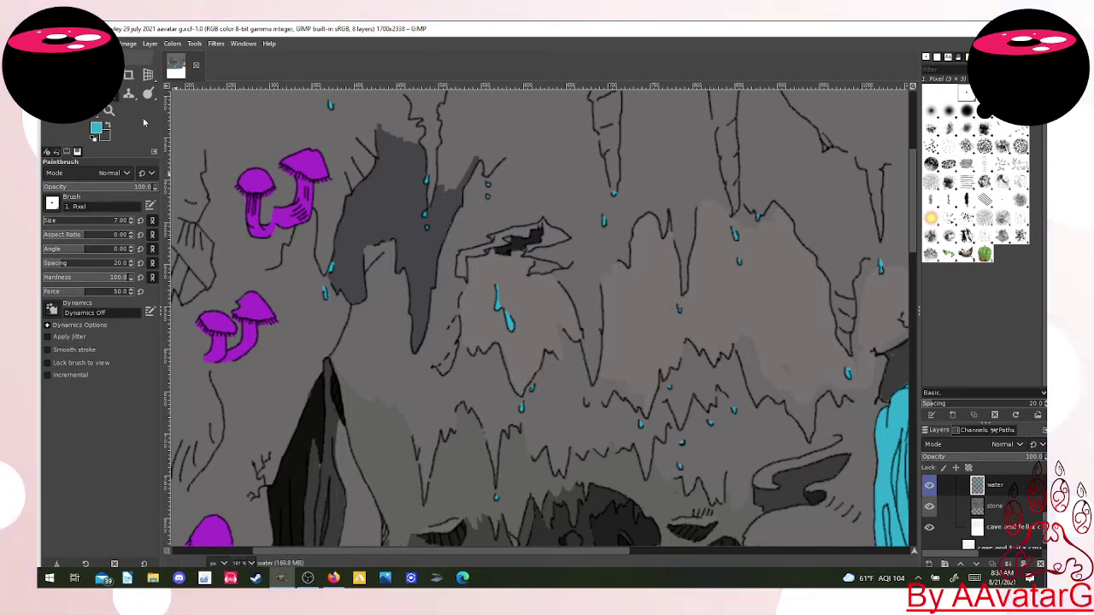
click(327, 290)
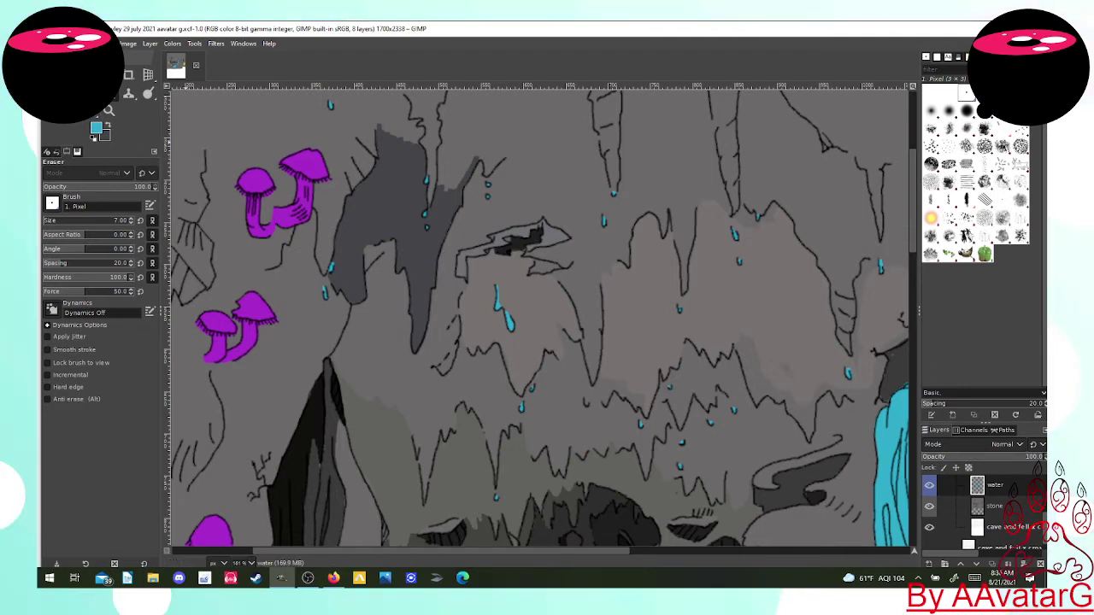
On the stone layer, paint dark gray shading with the Paintbrush from the thin stalactite over to the small notch in the arch.
click(89, 93)
click(108, 125)
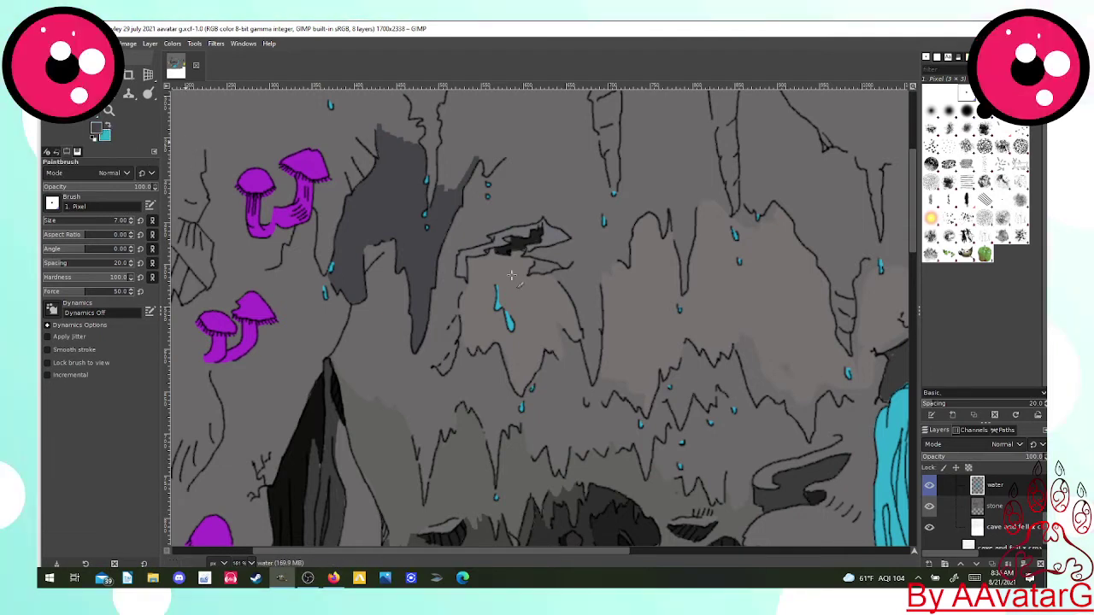
click(991, 507)
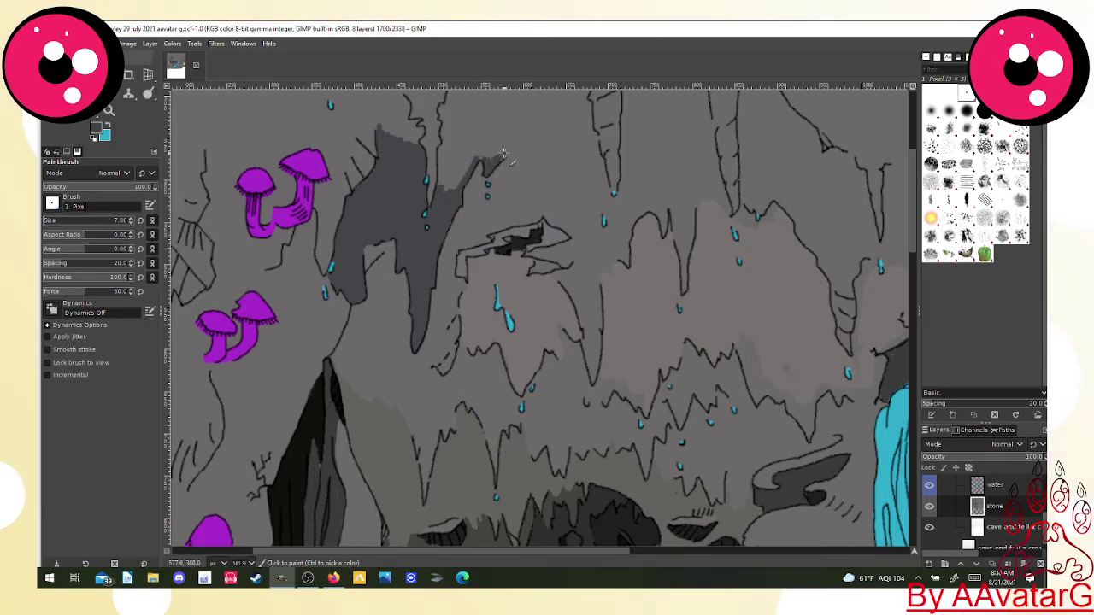
mouse_move(501, 157)
mouse_down()
mouse_move(442, 191)
mouse_move(443, 144)
mouse_move(441, 190)
mouse_move(439, 159)
mouse_move(445, 186)
mouse_move(478, 146)
mouse_move(453, 164)
mouse_move(478, 143)
mouse_move(453, 158)
mouse_move(461, 139)
mouse_move(448, 147)
mouse_move(448, 133)
mouse_move(471, 135)
mouse_move(466, 152)
mouse_move(501, 146)
mouse_up()
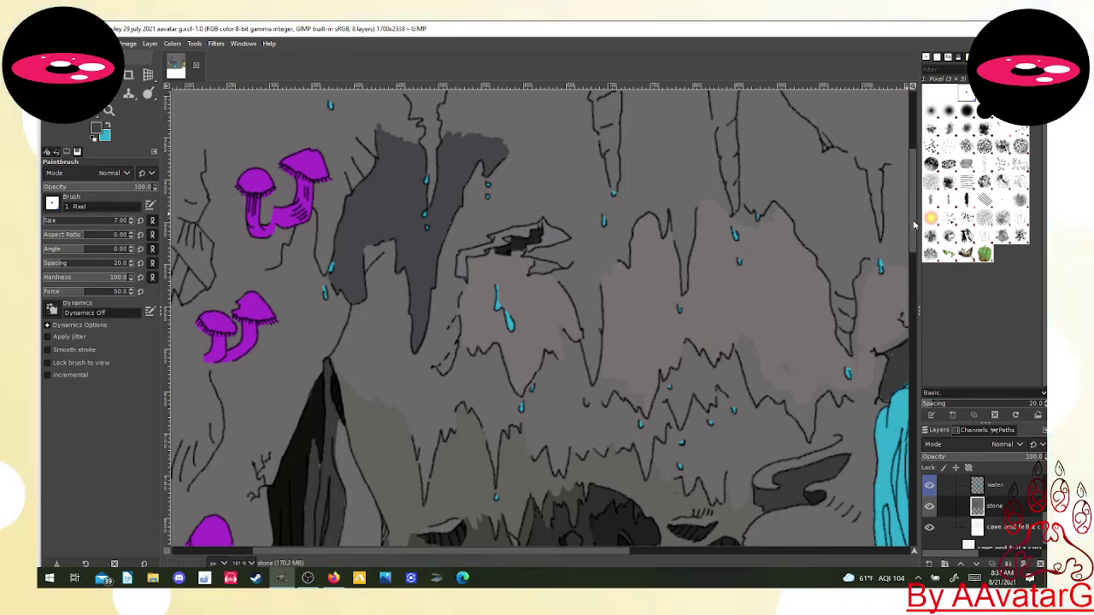
Fill the rounded hollow beside the upper part of the thin stalactite with dark gray shading, following its jagged edge.
drag(913, 221, 909, 186)
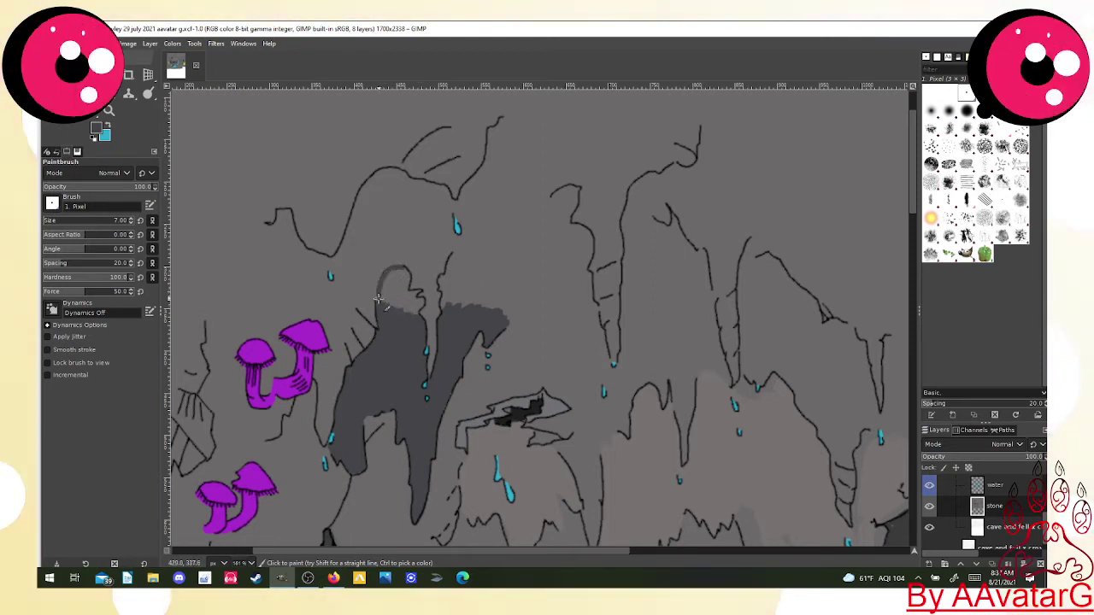
drag(394, 273, 407, 276)
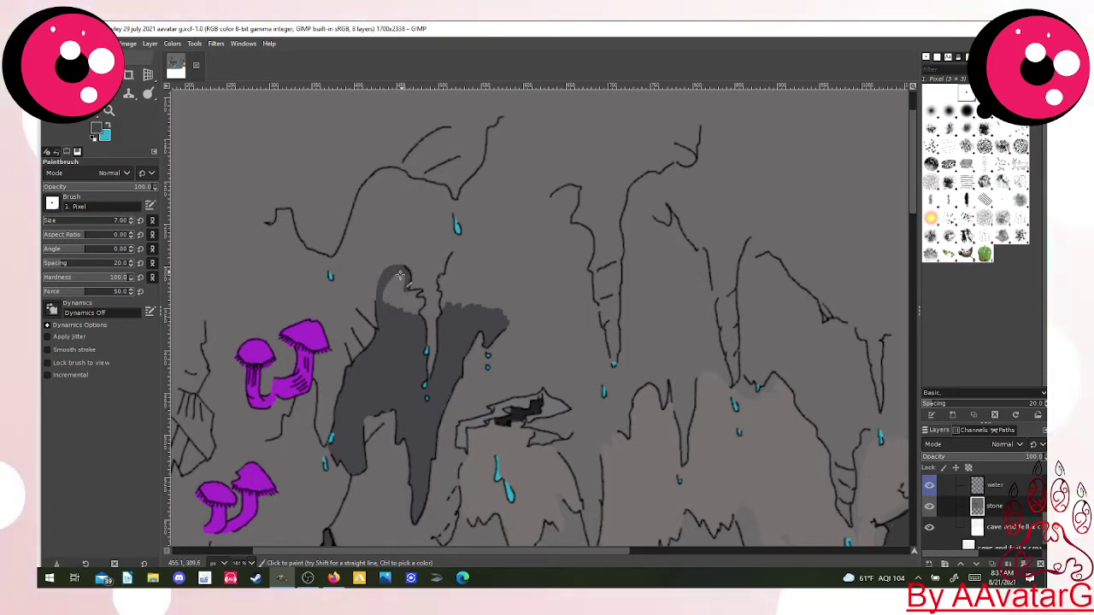
key(ctrl+z)
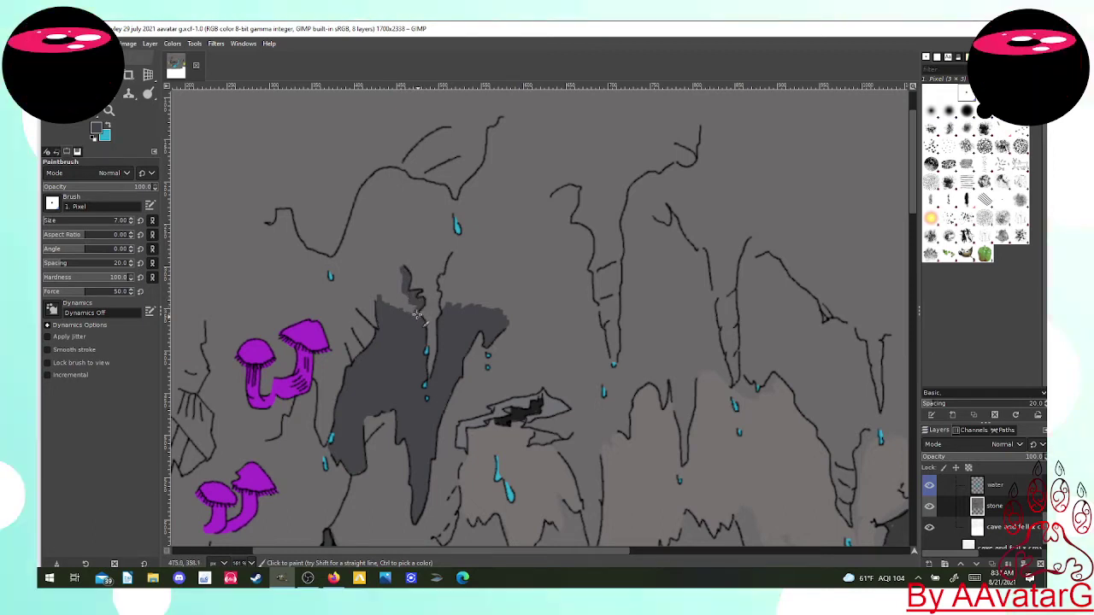
mouse_move(412, 309)
mouse_down()
mouse_move(390, 305)
mouse_move(395, 274)
mouse_up()
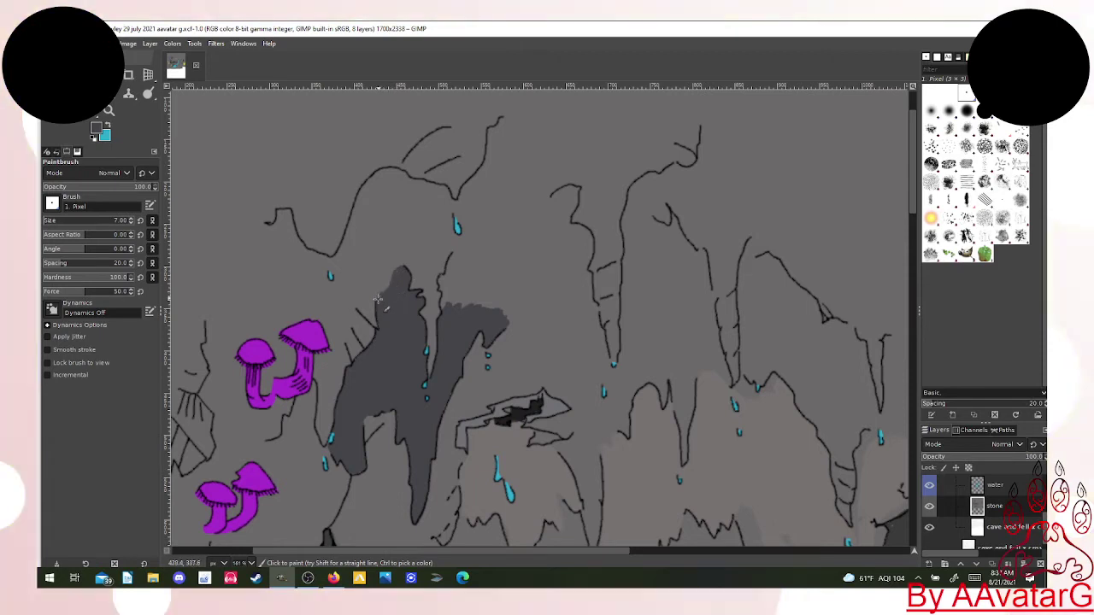
drag(403, 274, 405, 302)
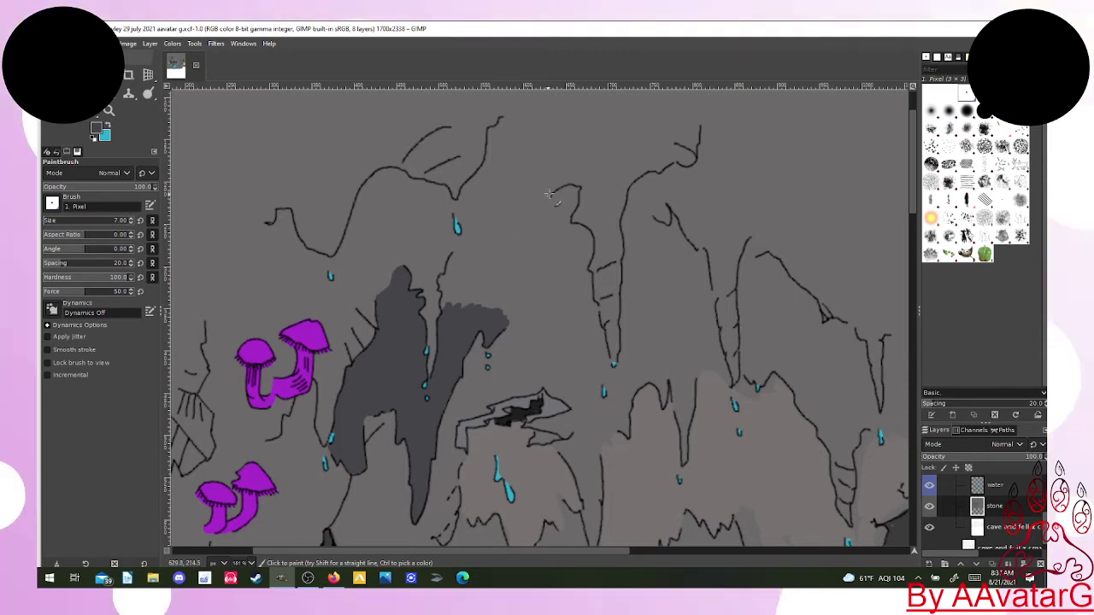
Outline a dark gray shadow from the thin stalactite up to the pointed peak and down the edge of the next striped stalactite.
mouse_move(554, 195)
mouse_down()
mouse_move(523, 230)
mouse_move(458, 249)
mouse_move(449, 275)
mouse_move(456, 253)
mouse_move(447, 283)
mouse_up()
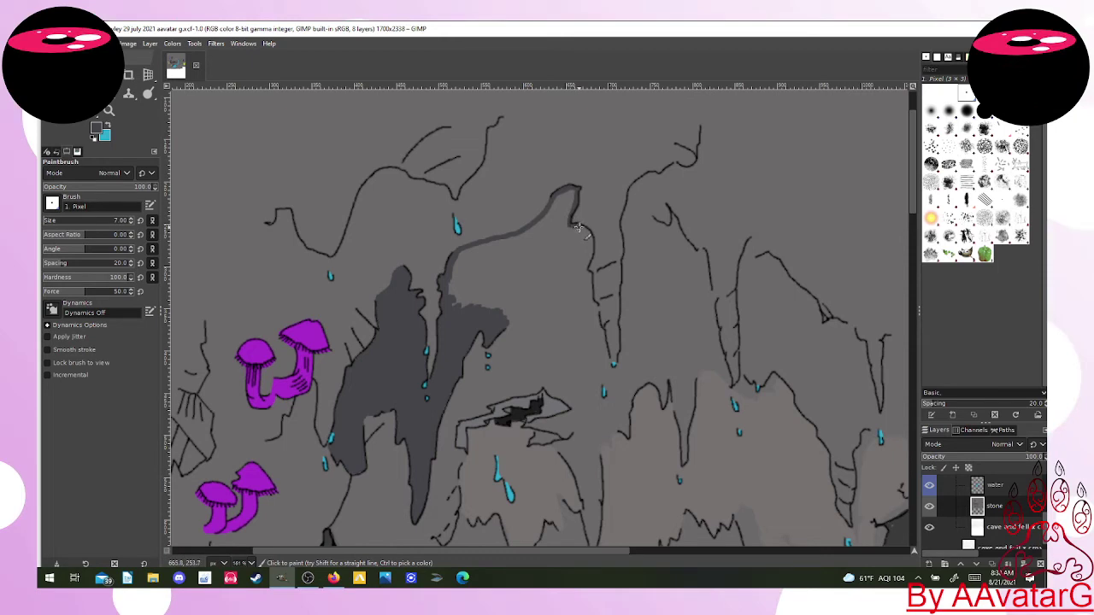
drag(579, 229, 590, 239)
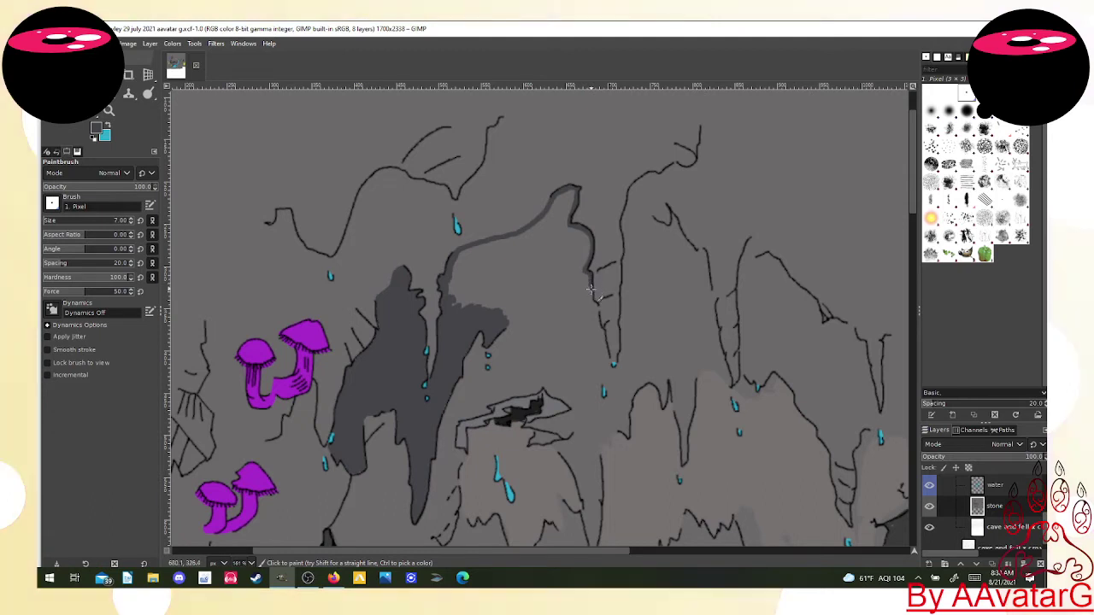
drag(595, 303, 612, 362)
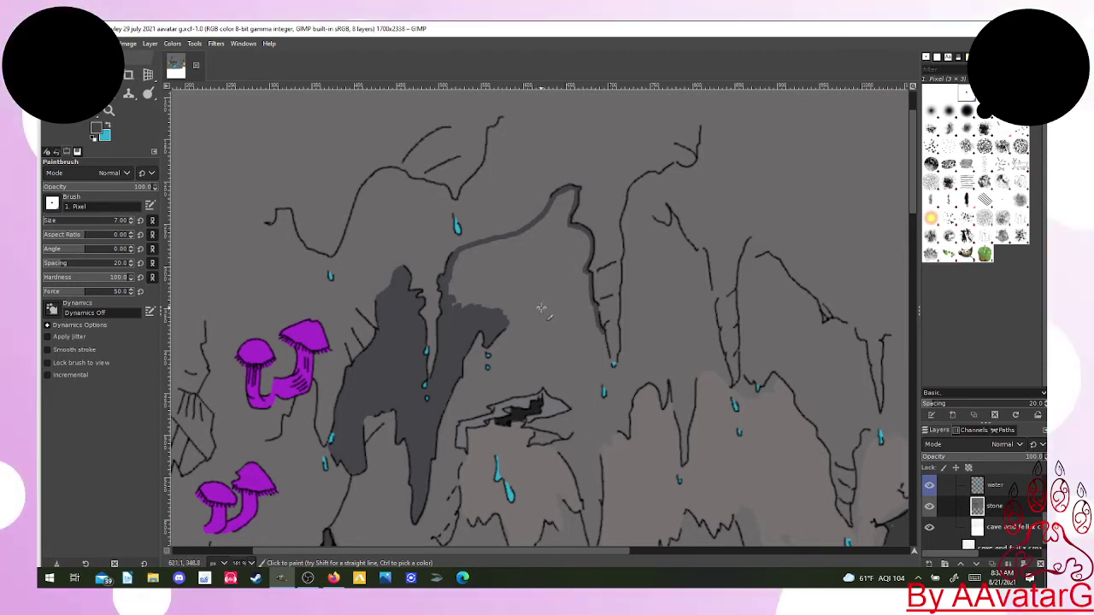
Paint the shadow's lower boundary as a jagged line from the striped stalactite back to the shaded notch.
mouse_move(540, 308)
mouse_down()
mouse_move(553, 294)
mouse_move(584, 297)
mouse_up()
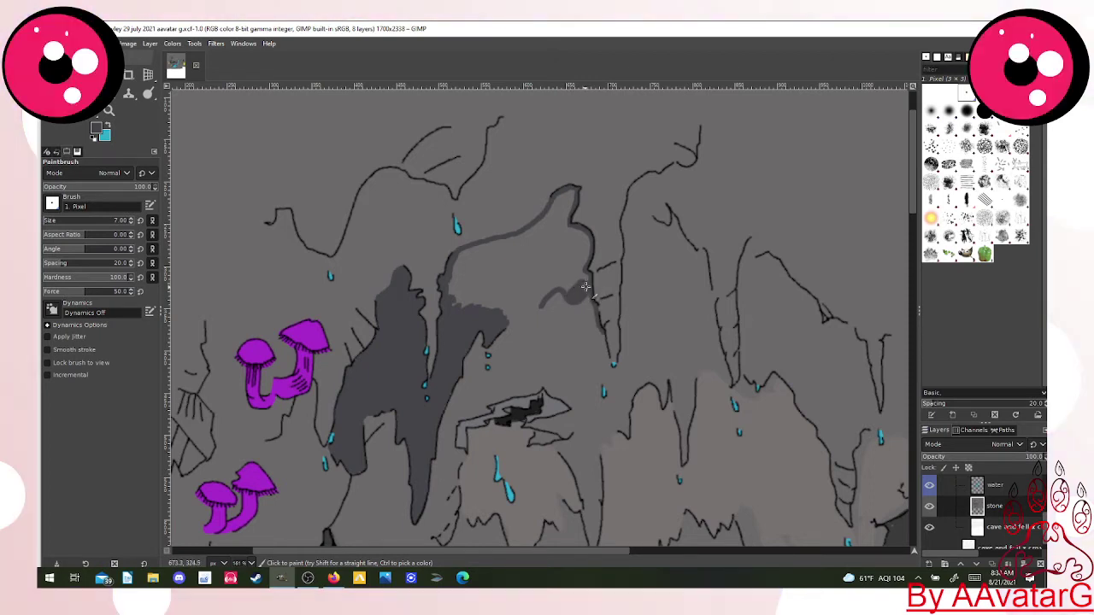
key(ctrl+z)
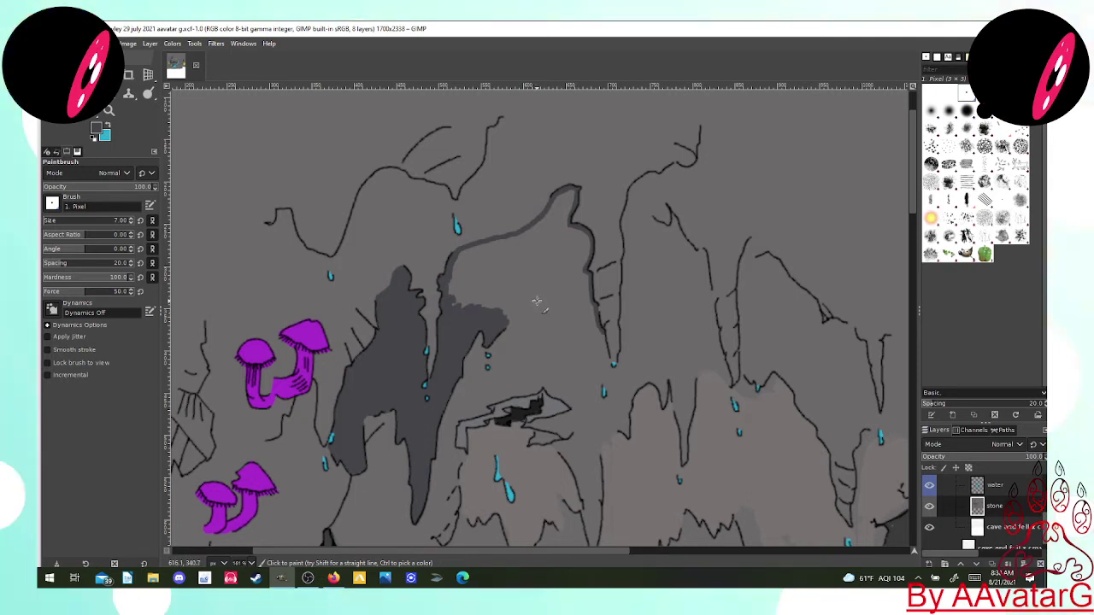
mouse_move(538, 304)
mouse_down()
mouse_move(539, 278)
mouse_move(541, 295)
mouse_move(603, 334)
mouse_up()
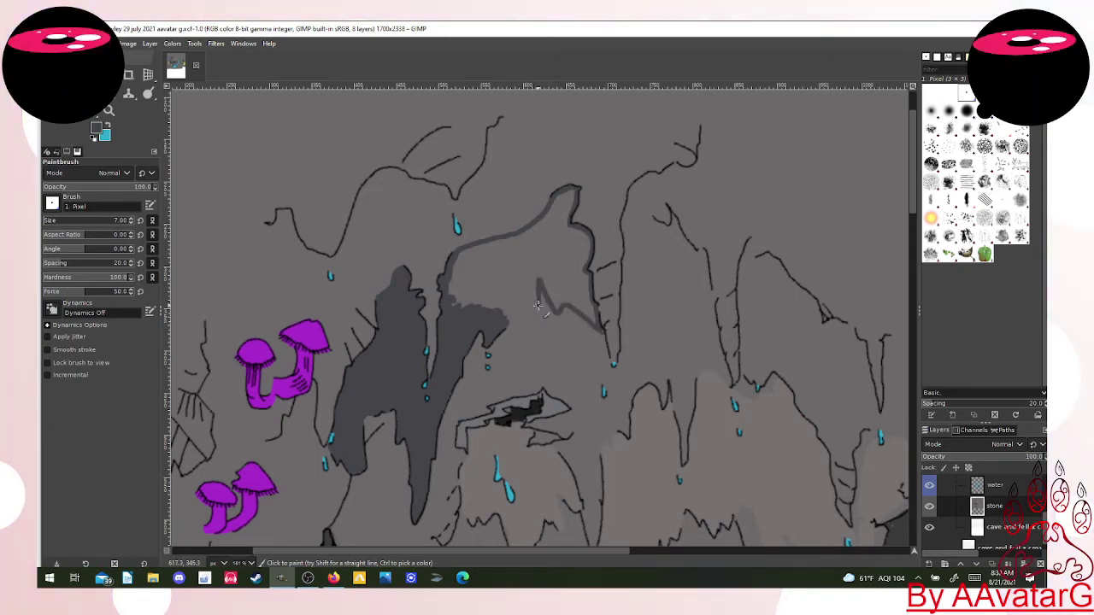
drag(538, 306, 510, 323)
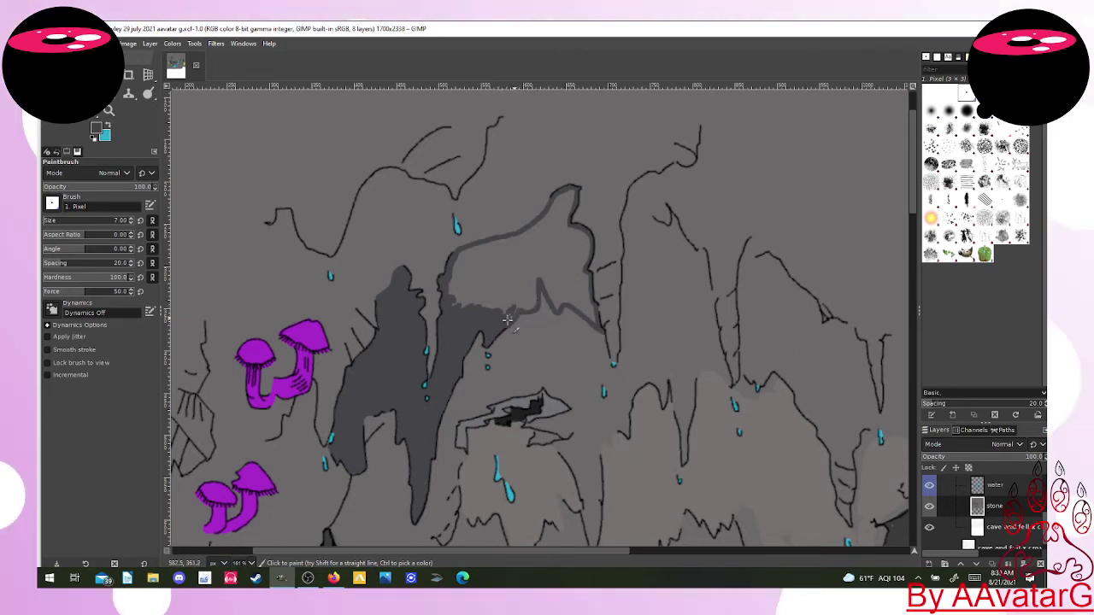
mouse_move(507, 315)
mouse_down()
mouse_move(494, 293)
mouse_move(485, 299)
mouse_up()
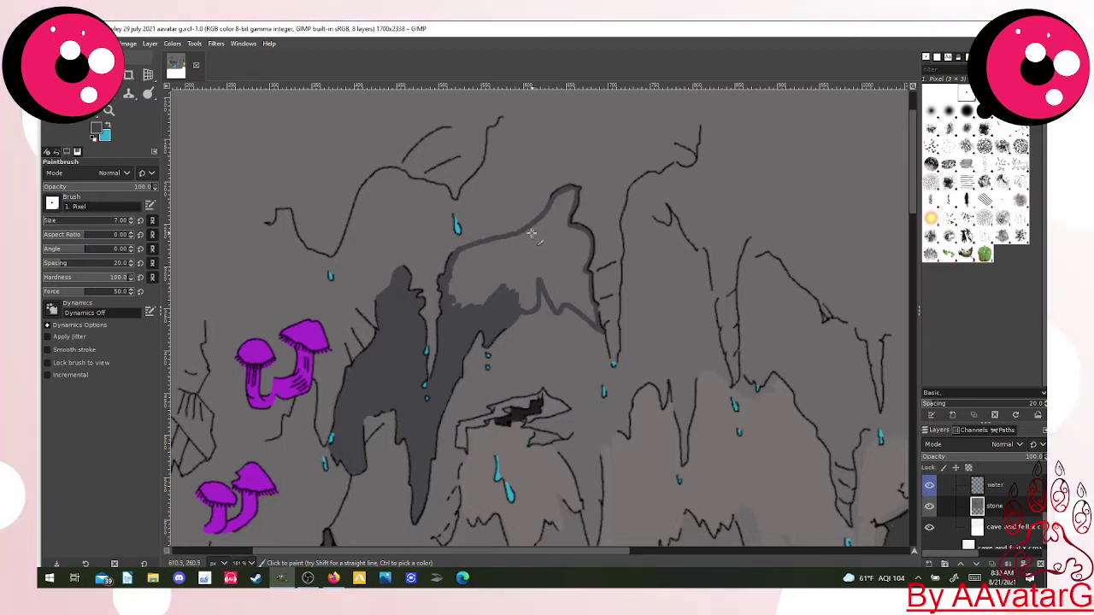
Fill the outlined area between the thin stalactite, the pointed peak and the striped stalactite with dark gray.
mouse_move(547, 237)
mouse_down()
mouse_move(517, 274)
mouse_move(535, 280)
mouse_move(533, 306)
mouse_move(486, 306)
mouse_move(513, 269)
mouse_move(467, 299)
mouse_move(458, 302)
mouse_move(459, 286)
mouse_move(450, 294)
mouse_move(455, 266)
mouse_move(453, 277)
mouse_move(510, 266)
mouse_move(494, 268)
mouse_move(511, 249)
mouse_move(481, 247)
mouse_move(514, 237)
mouse_move(530, 261)
mouse_move(522, 256)
mouse_move(542, 286)
mouse_up()
right_click(458, 266)
click(455, 267)
mouse_move(592, 315)
mouse_down()
mouse_move(578, 304)
mouse_move(585, 313)
mouse_move(595, 297)
mouse_move(585, 278)
mouse_move(556, 306)
mouse_up()
key(ctrl+z)
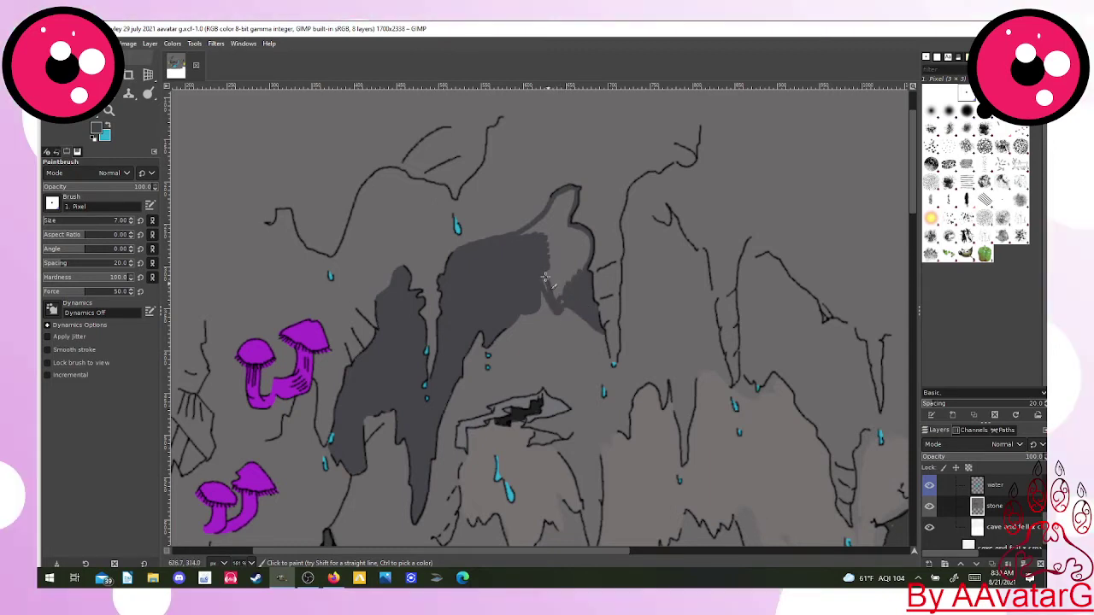
right_click(542, 273)
click(544, 271)
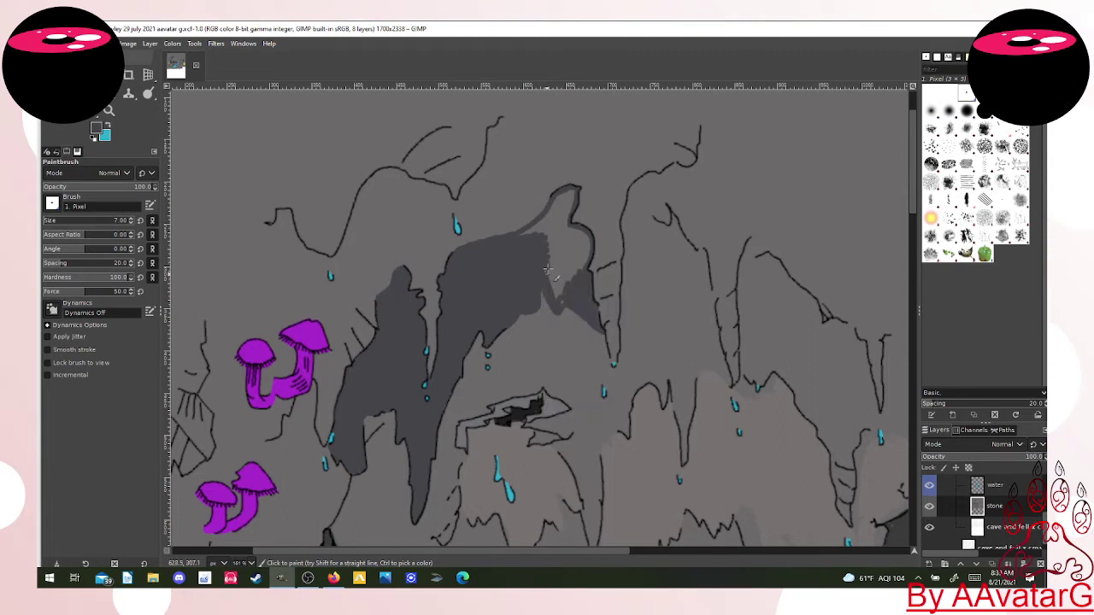
mouse_move(562, 303)
mouse_down()
mouse_move(588, 252)
mouse_move(569, 261)
mouse_move(574, 232)
mouse_move(587, 251)
mouse_move(577, 269)
mouse_move(563, 246)
mouse_move(568, 228)
mouse_move(559, 262)
mouse_up()
Switch to OBS and check the stream windows.
key(alt+Tab)
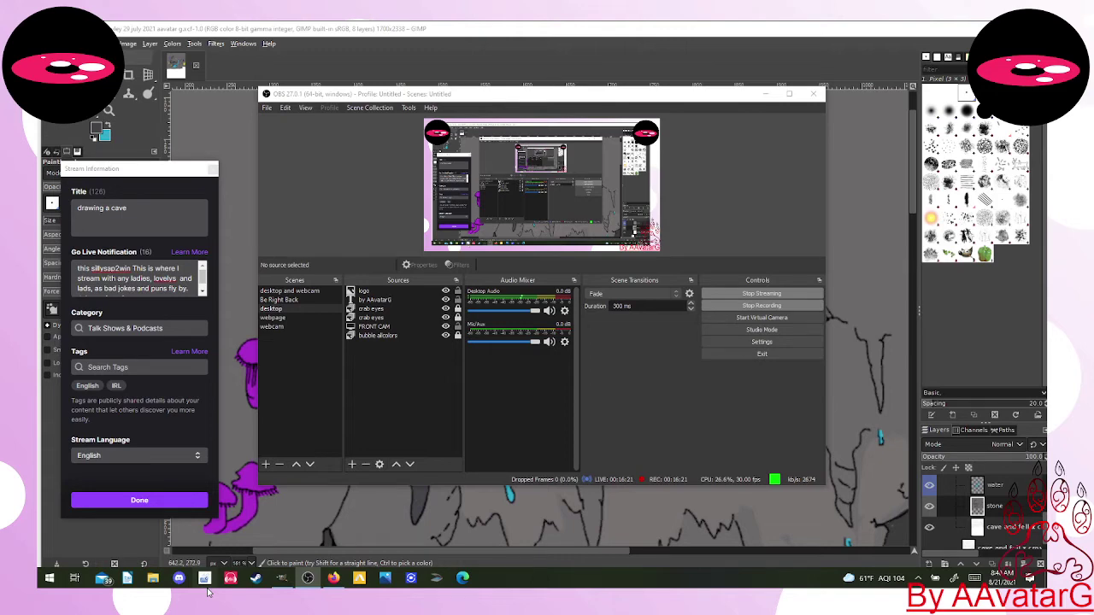
click(206, 581)
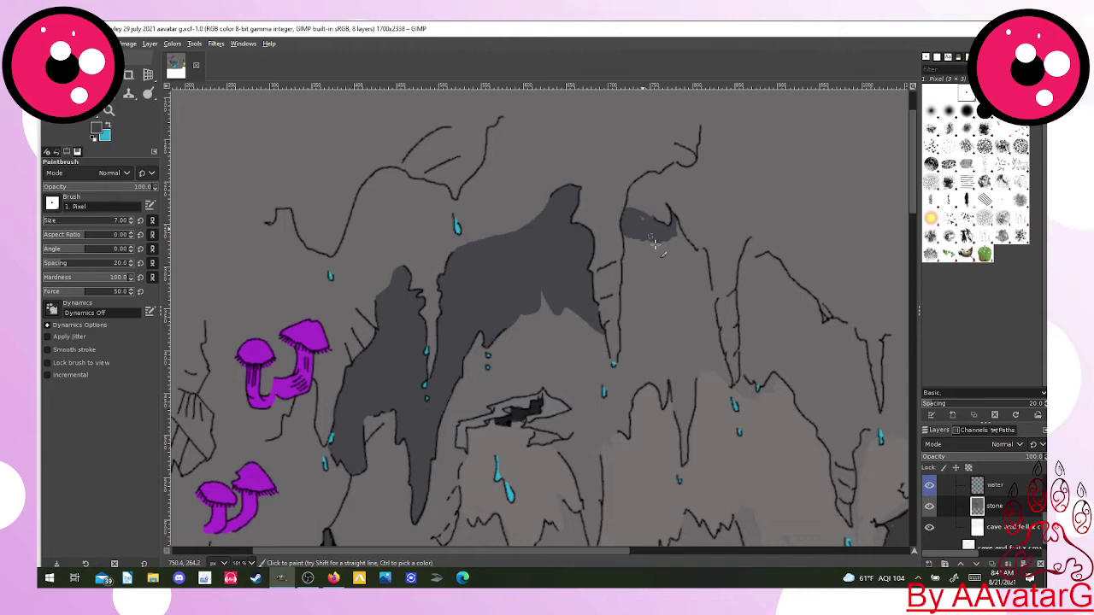
Shade the arch between the two striped stalactites dark gray with an uneven lower edge, and line the underside of the neighbouring ridge.
drag(654, 243, 694, 249)
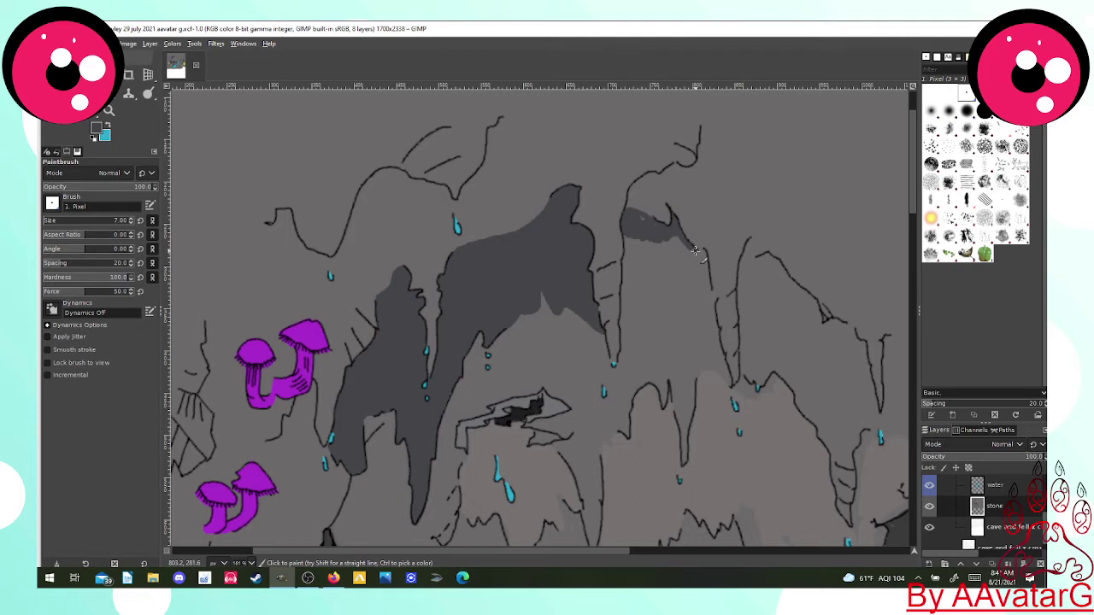
mouse_move(694, 249)
mouse_down()
mouse_move(671, 268)
mouse_move(702, 325)
mouse_up()
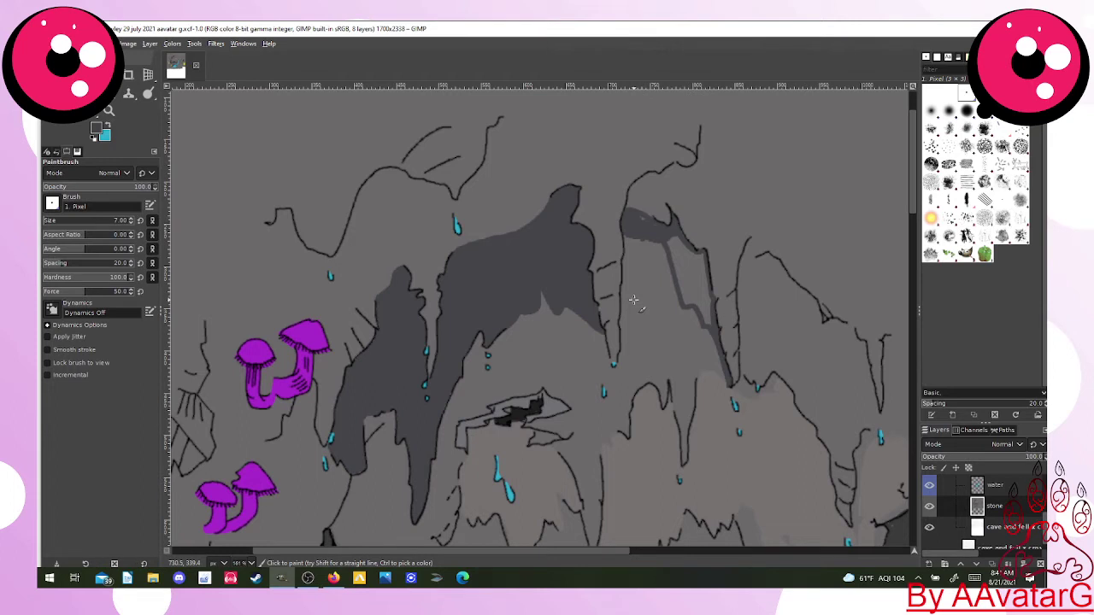
drag(669, 265, 623, 311)
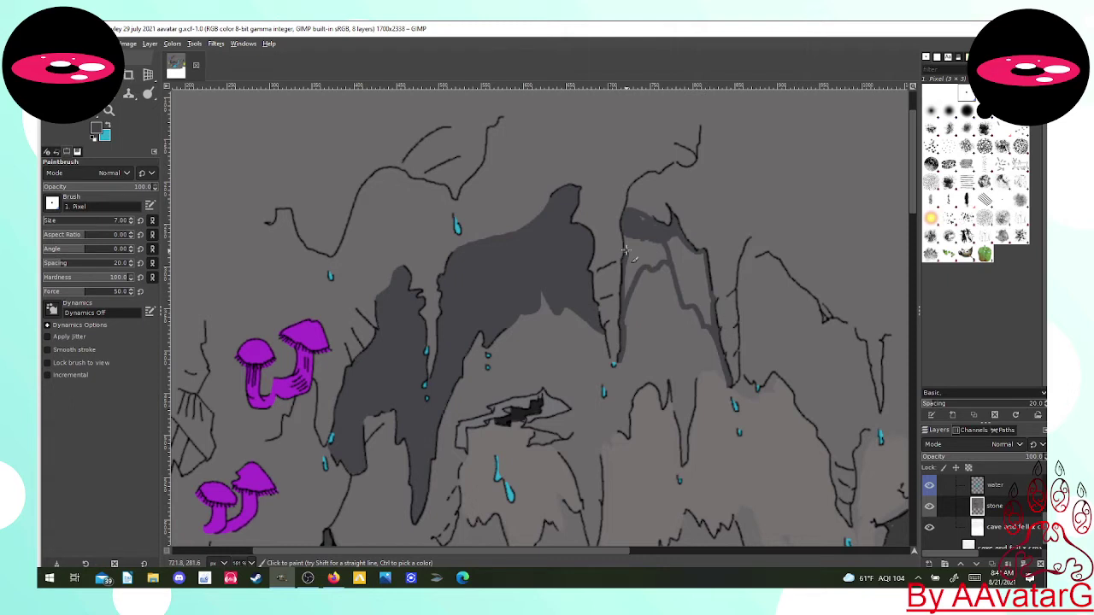
mouse_move(625, 250)
mouse_down()
mouse_move(656, 252)
mouse_move(679, 237)
mouse_move(681, 272)
mouse_up()
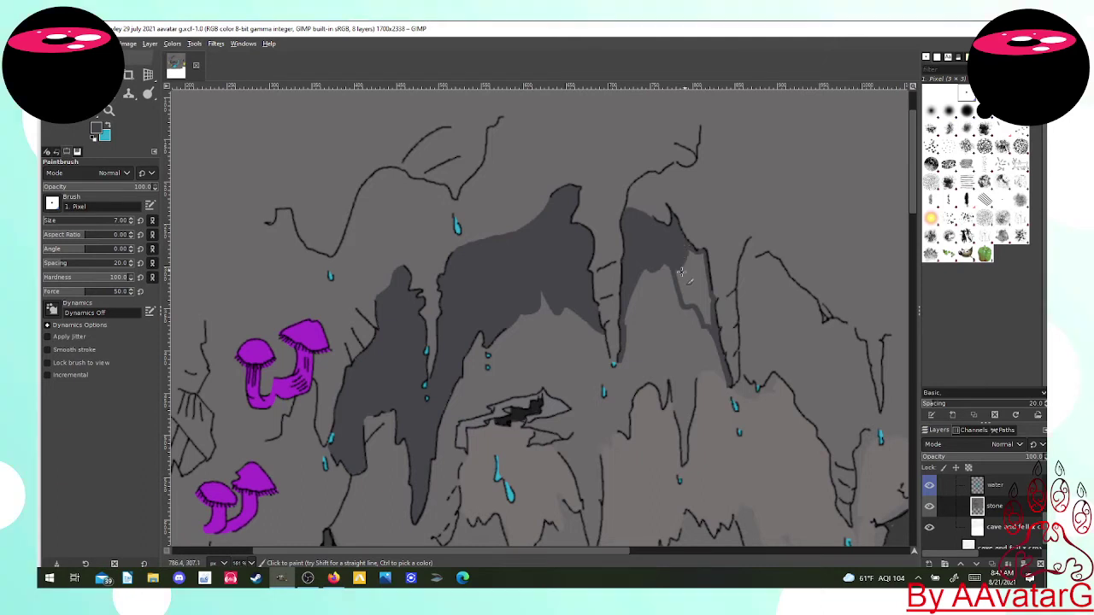
mouse_move(681, 272)
mouse_down()
mouse_move(708, 301)
mouse_move(692, 270)
mouse_up()
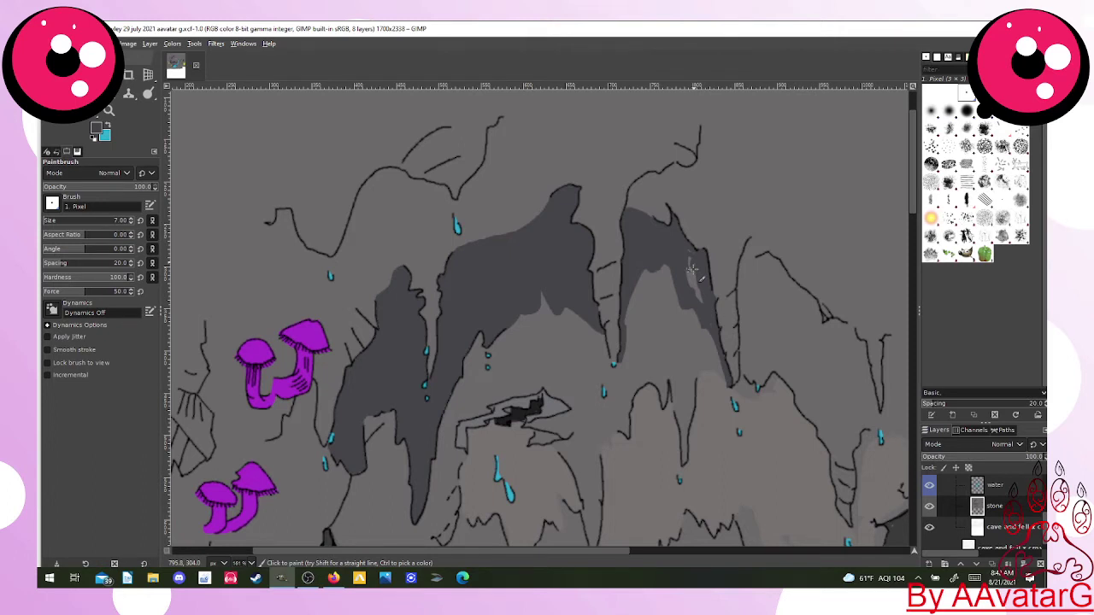
drag(692, 270, 701, 303)
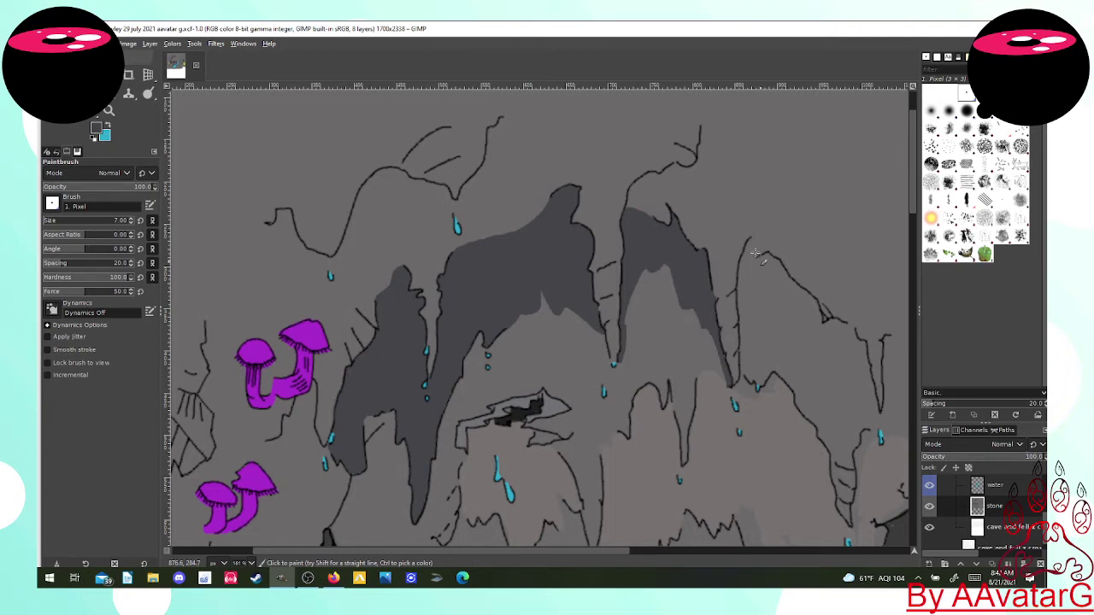
drag(749, 256, 736, 356)
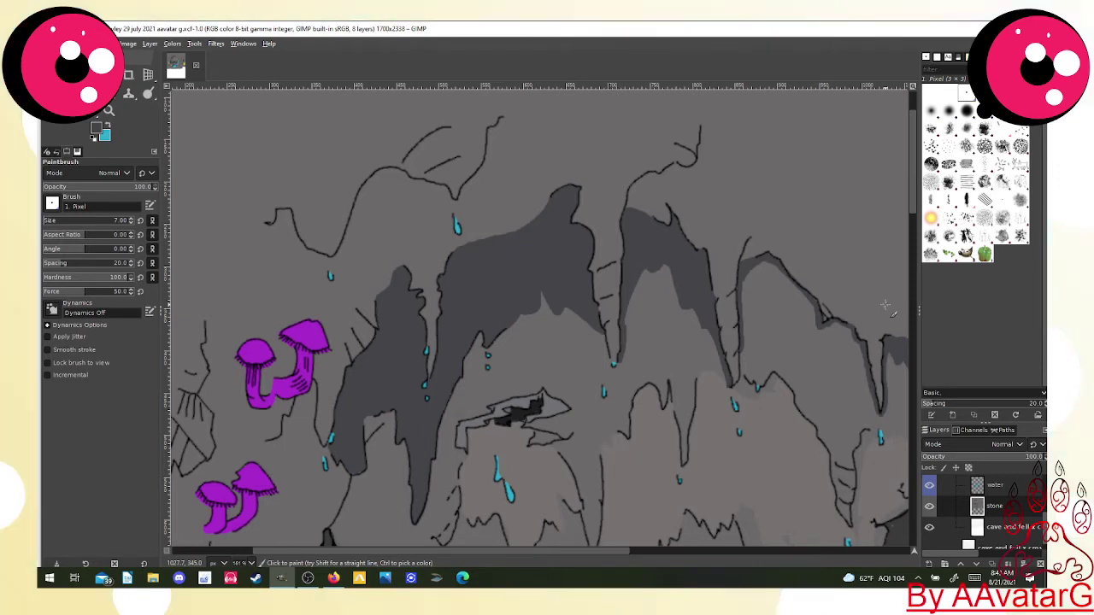
Darken the foreground gray and use it to shade the small hollow under the arch and the rock edge beside the purple mushrooms.
click(98, 129)
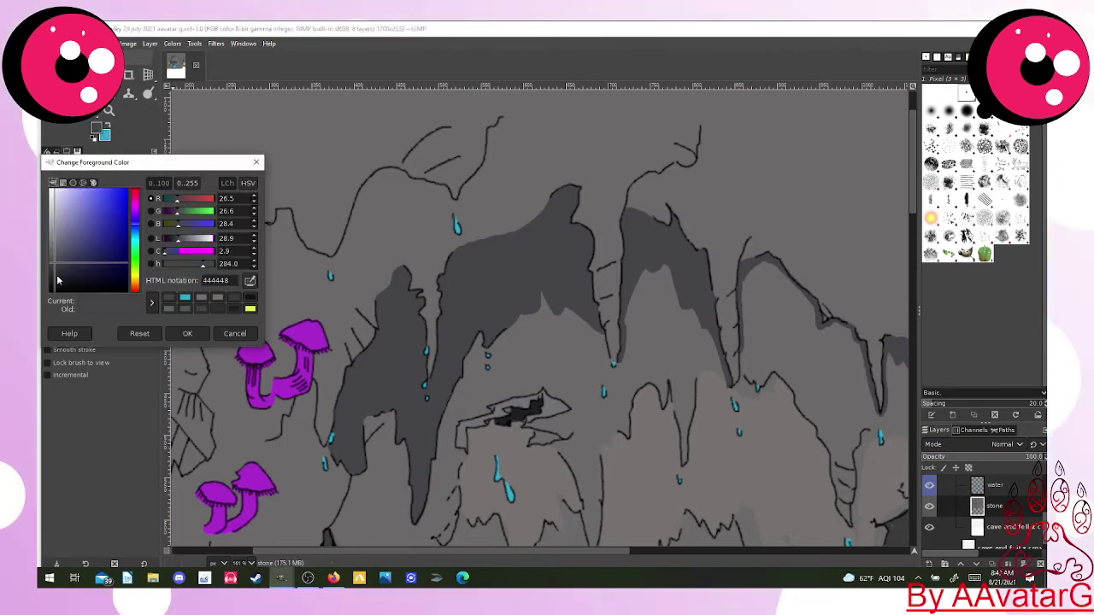
click(57, 273)
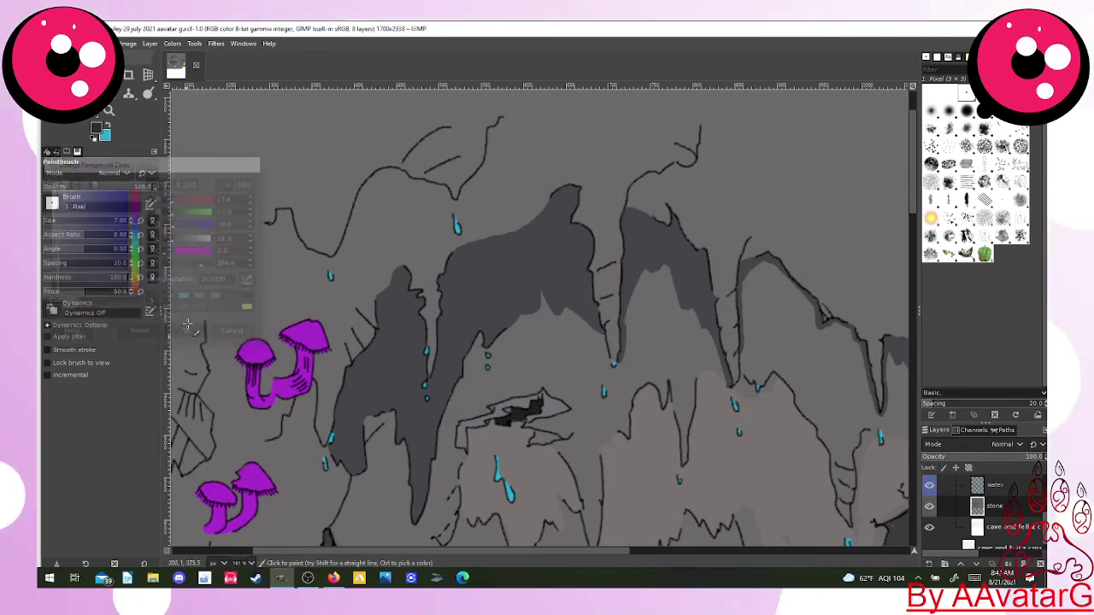
click(188, 333)
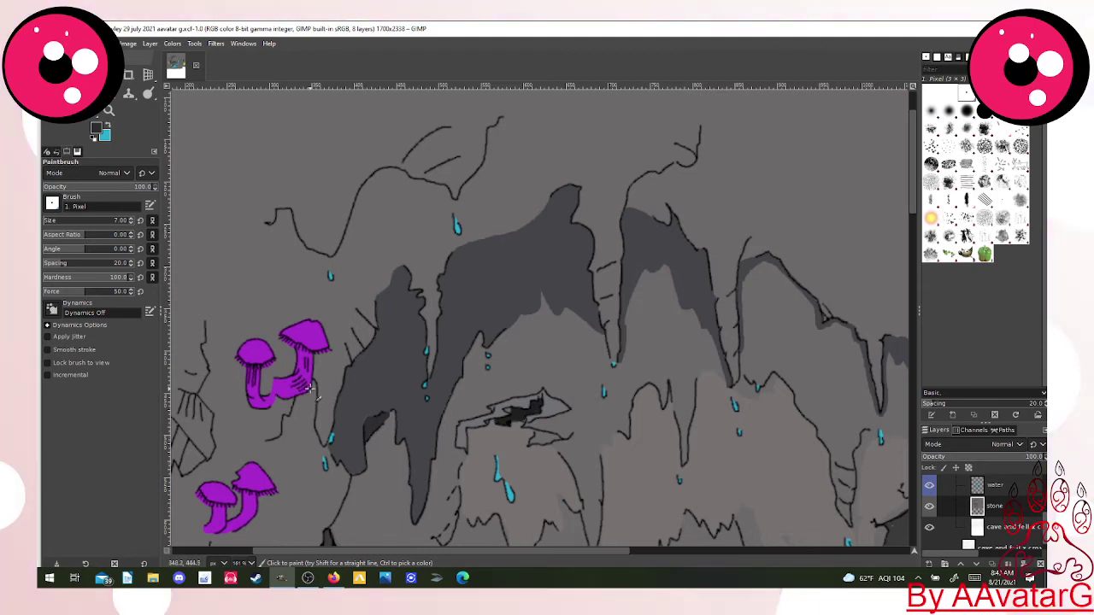
mouse_move(314, 395)
mouse_down()
mouse_move(312, 434)
mouse_move(330, 461)
mouse_up()
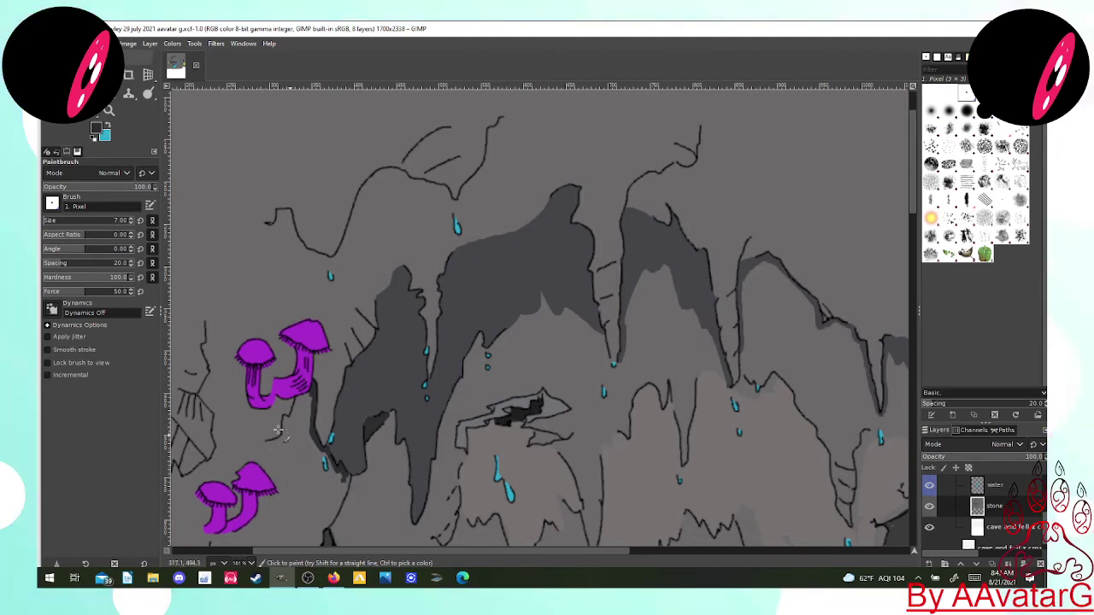
mouse_move(338, 493)
mouse_down()
mouse_move(338, 482)
mouse_move(340, 525)
mouse_move(347, 480)
mouse_move(343, 497)
mouse_move(337, 481)
mouse_move(338, 501)
mouse_up()
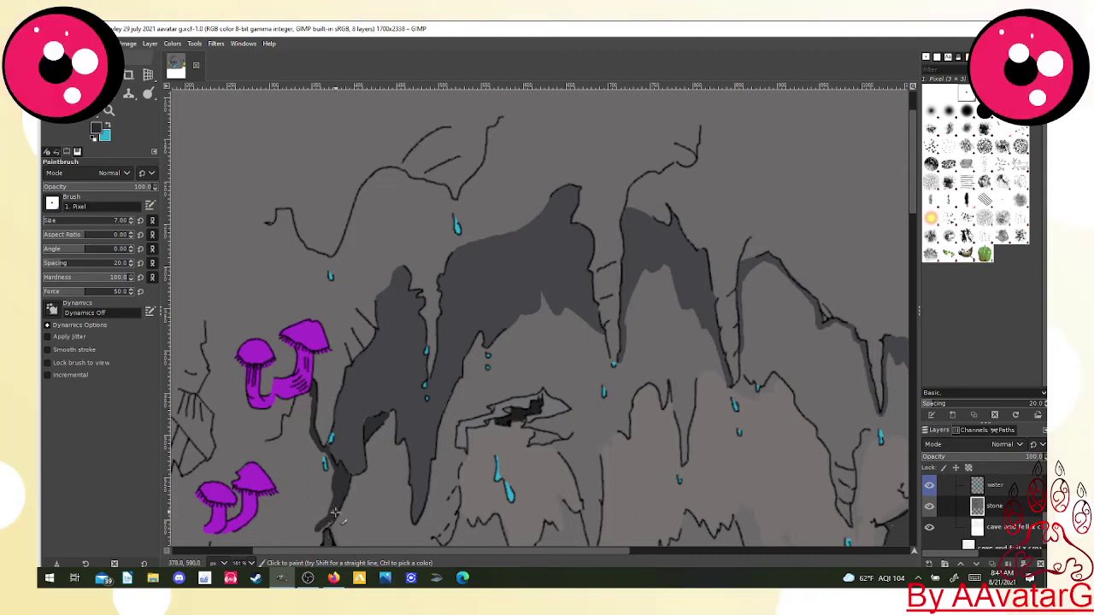
mouse_move(335, 513)
mouse_down()
mouse_move(318, 530)
mouse_move(327, 492)
mouse_move(328, 517)
mouse_up()
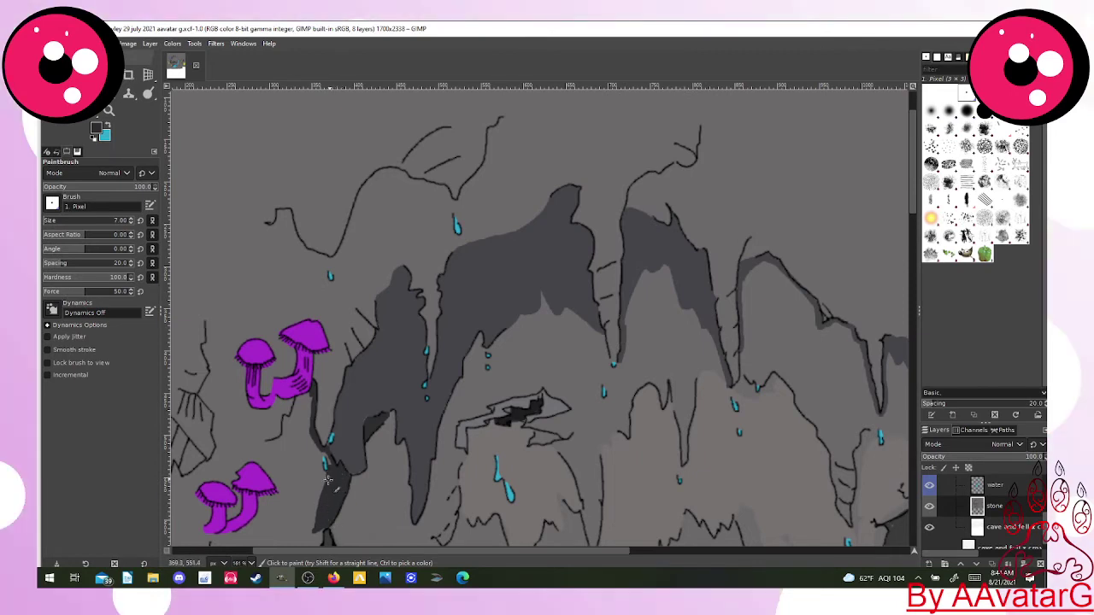
Shade the rock beneath the upper purple mushrooms dark gray, with a ragged lower edge reaching the tip of the black pointed rock.
mouse_move(332, 475)
mouse_down()
mouse_move(320, 475)
mouse_move(316, 457)
mouse_move(328, 448)
mouse_move(323, 487)
mouse_up()
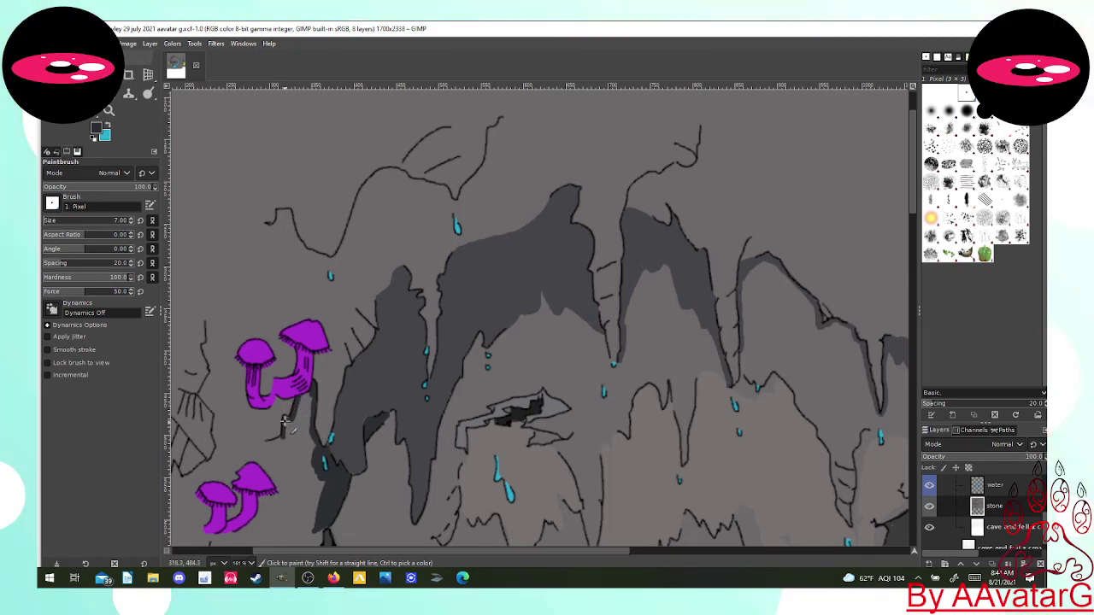
mouse_move(286, 422)
mouse_down()
mouse_move(297, 429)
mouse_move(305, 396)
mouse_move(308, 464)
mouse_up()
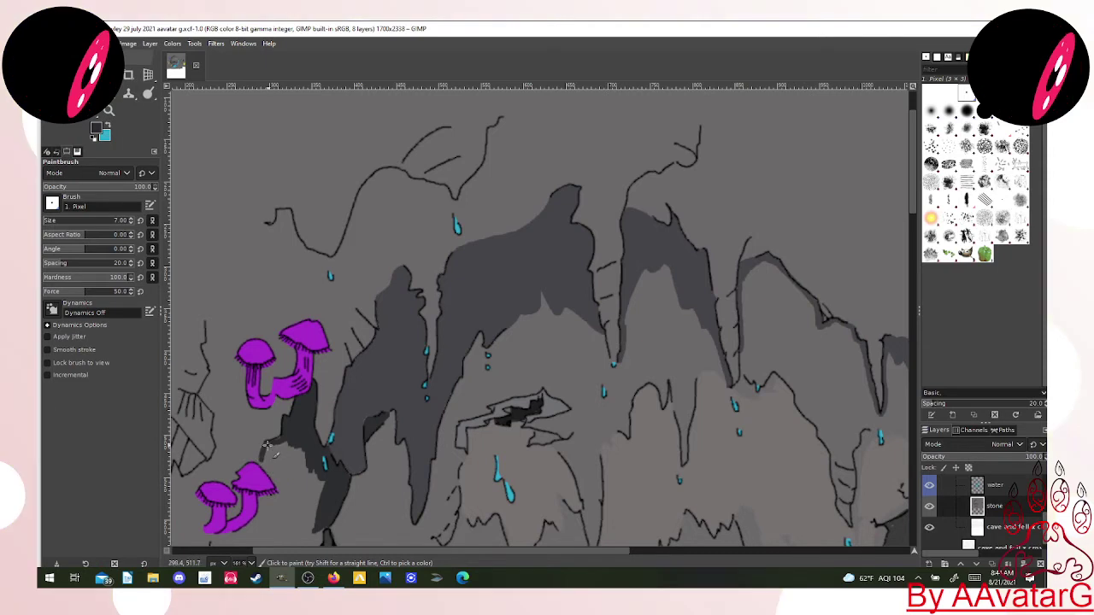
mouse_move(271, 449)
mouse_down()
mouse_move(267, 466)
mouse_move(279, 453)
mouse_move(299, 500)
mouse_move(314, 466)
mouse_move(318, 511)
mouse_up()
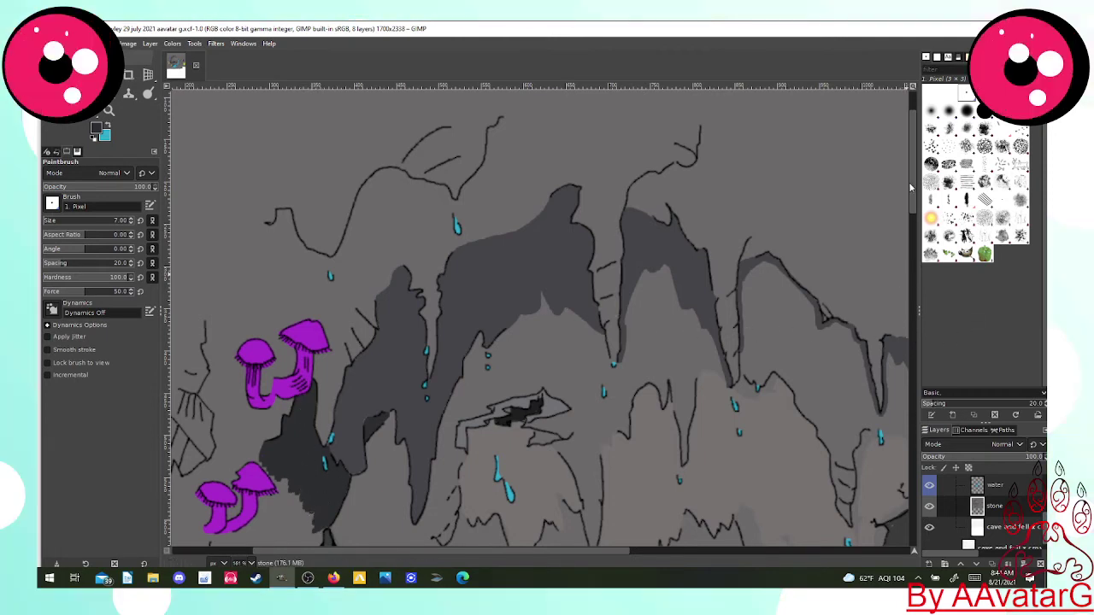
drag(910, 184, 885, 264)
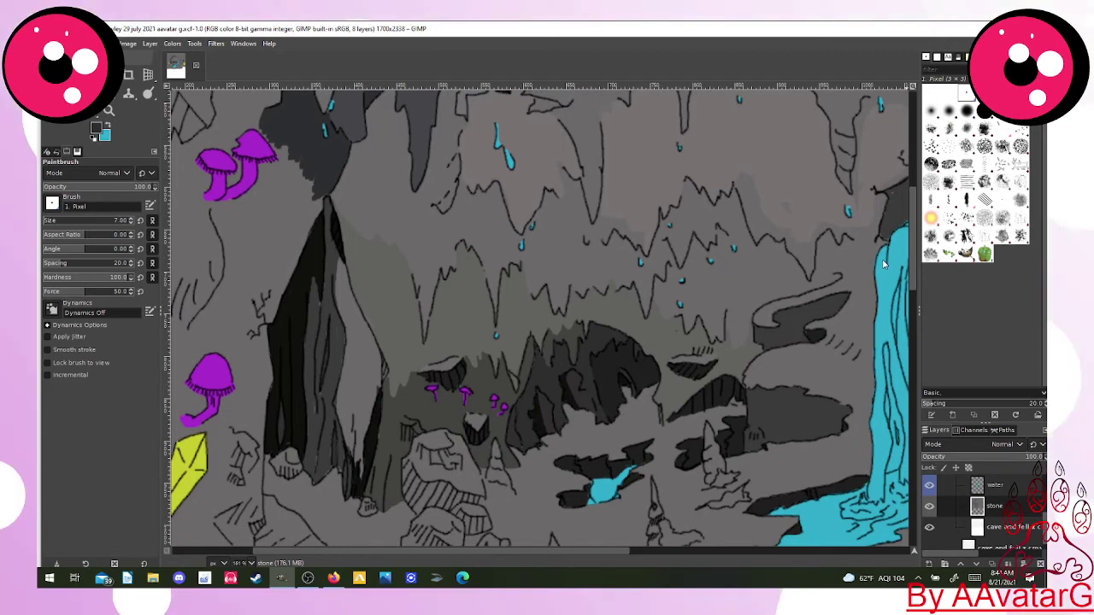
scroll(886, 248, up, 3)
scroll(885, 237, up, 1)
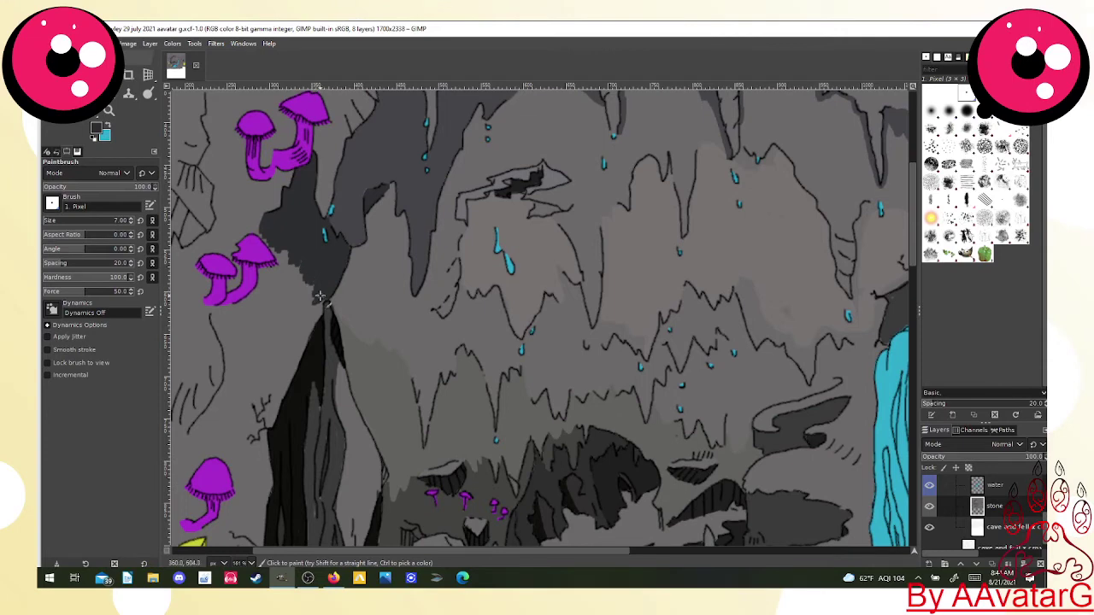
mouse_move(315, 307)
mouse_down()
mouse_move(309, 330)
mouse_move(329, 299)
mouse_move(325, 291)
mouse_move(312, 309)
mouse_move(319, 271)
mouse_move(295, 303)
mouse_move(278, 291)
mouse_move(272, 321)
mouse_move(262, 318)
mouse_move(261, 267)
mouse_move(243, 310)
mouse_move(212, 318)
mouse_move(242, 305)
mouse_up()
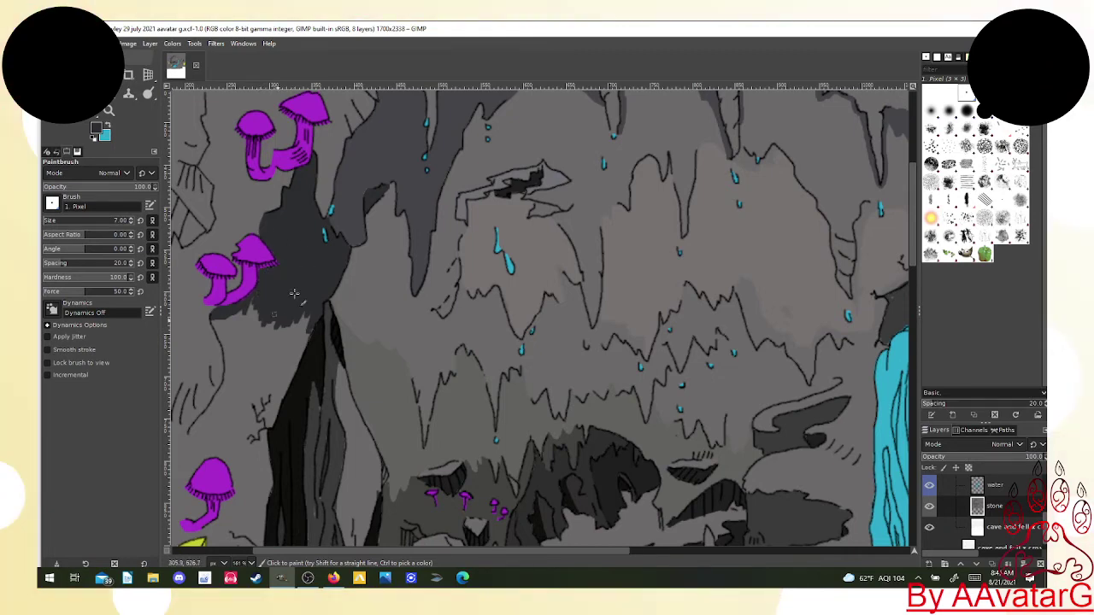
mouse_move(294, 293)
mouse_down()
mouse_move(290, 339)
mouse_move(308, 329)
mouse_move(294, 362)
mouse_up()
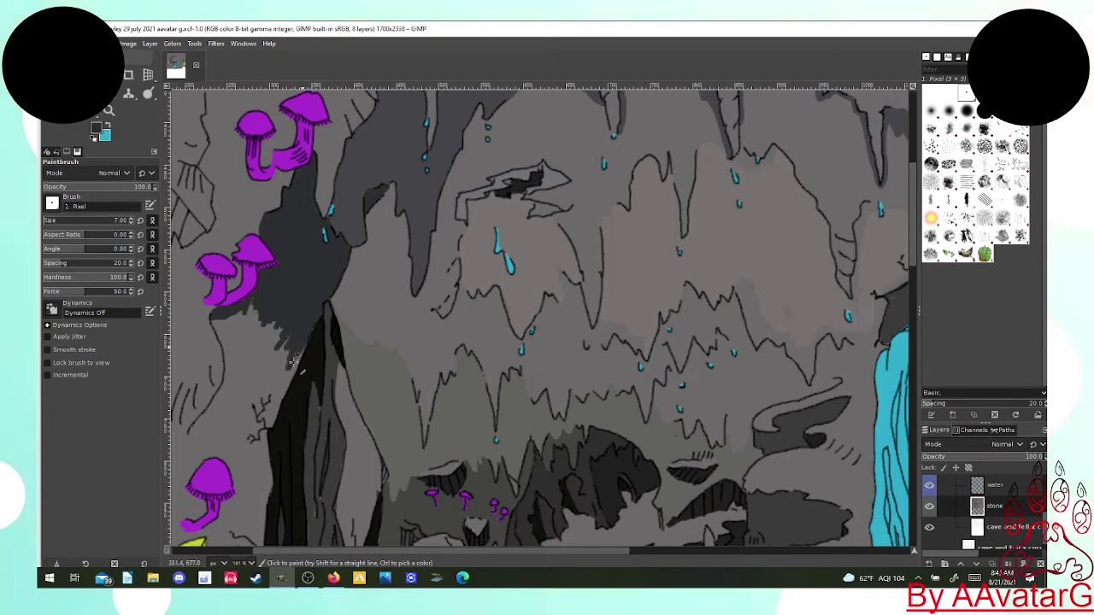
mouse_move(301, 354)
mouse_down()
mouse_move(284, 393)
mouse_move(288, 379)
mouse_up()
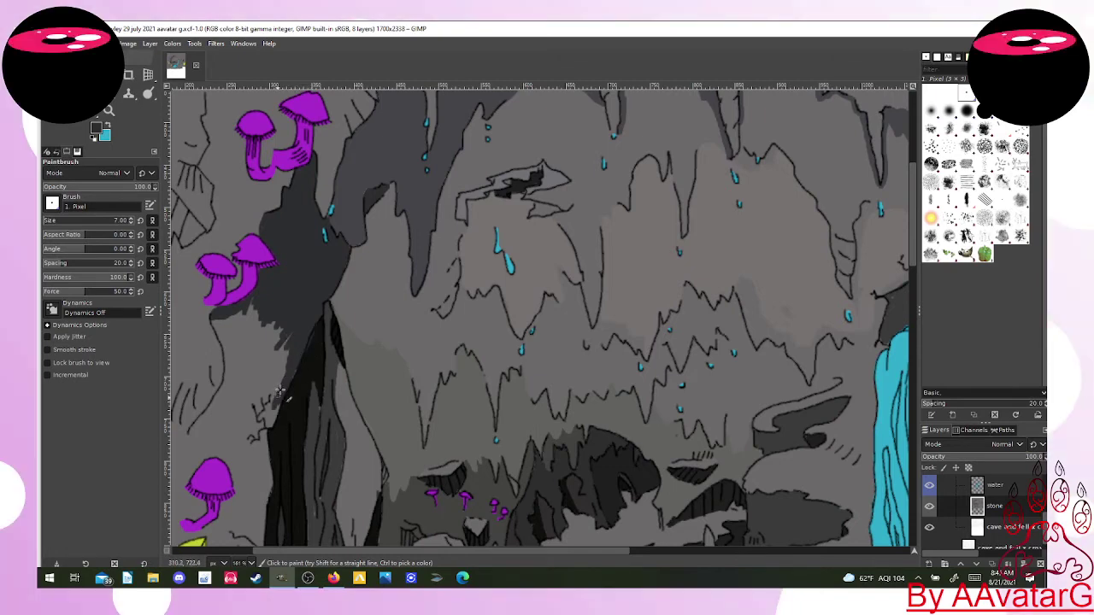
key(ctrl+z)
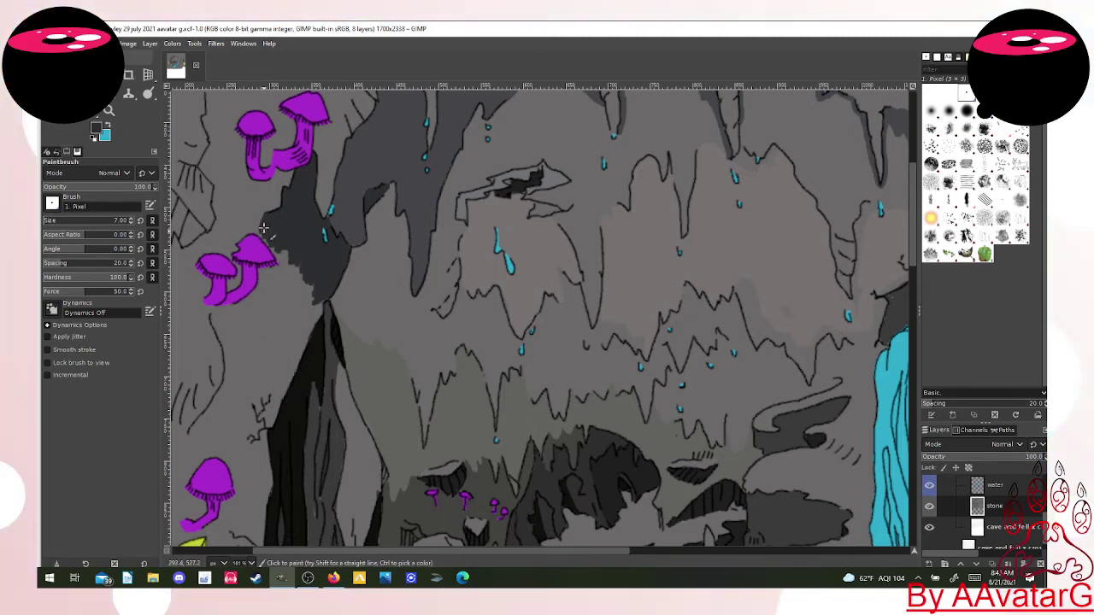
Line the curved rock edge below the lower mushroom pair and fill the area between it and the black pointed rock with dark gray.
mouse_move(240, 274)
mouse_down()
mouse_move(213, 316)
mouse_move(225, 378)
mouse_move(225, 347)
mouse_move(223, 383)
mouse_move(188, 432)
mouse_move(233, 363)
mouse_move(215, 311)
mouse_up()
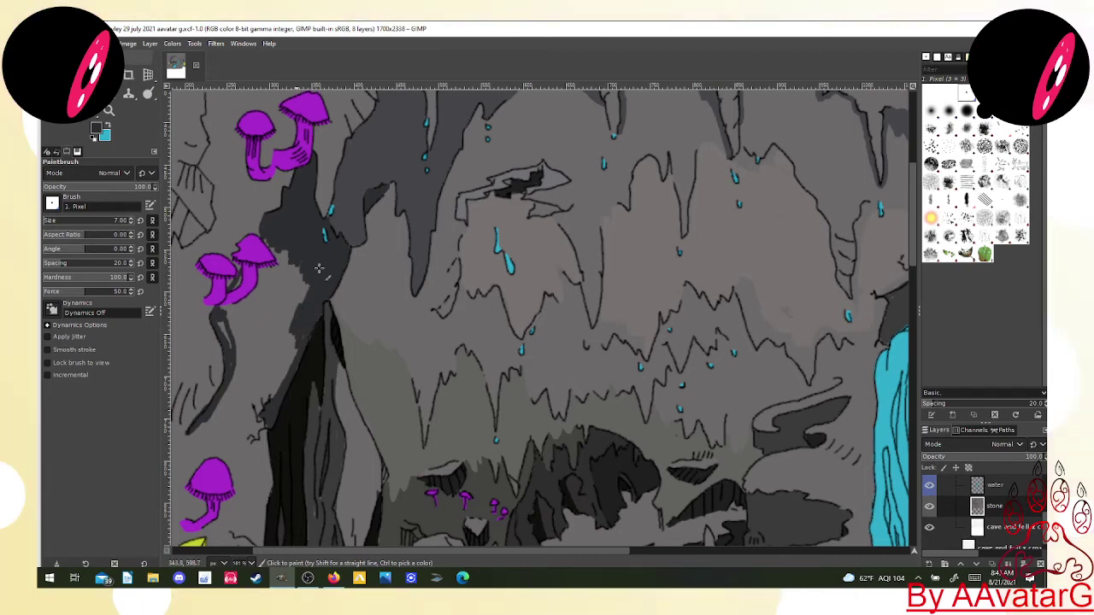
drag(285, 298, 294, 245)
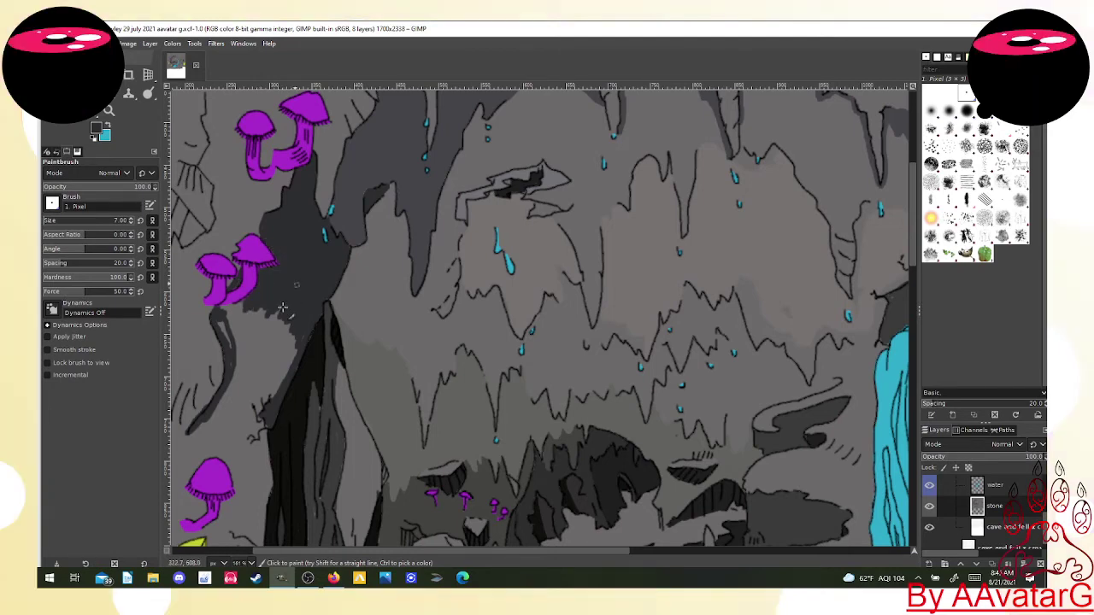
drag(282, 306, 316, 310)
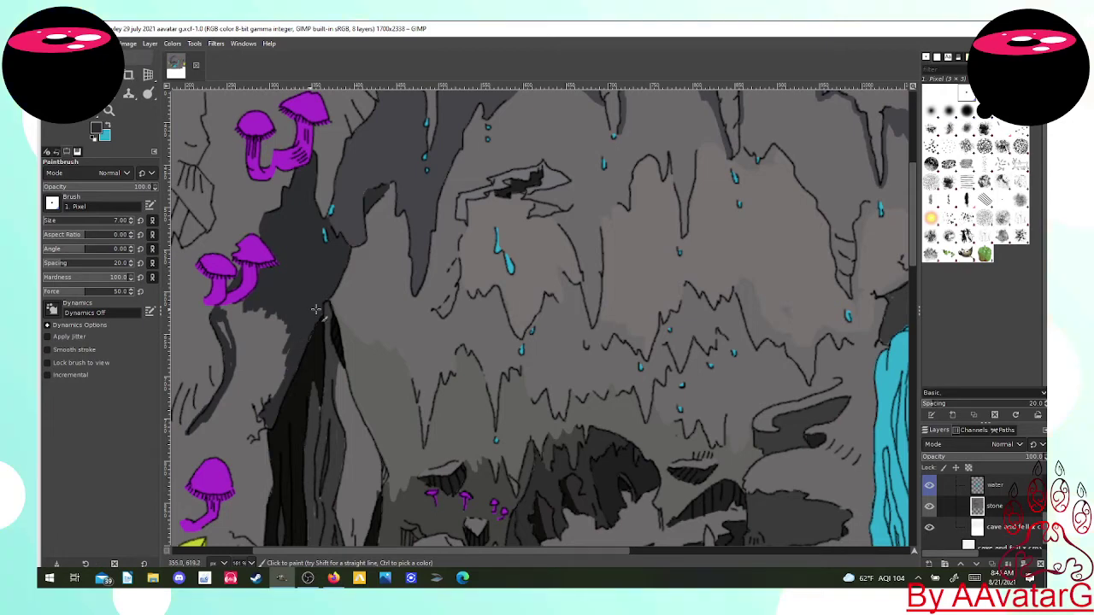
drag(316, 309, 237, 294)
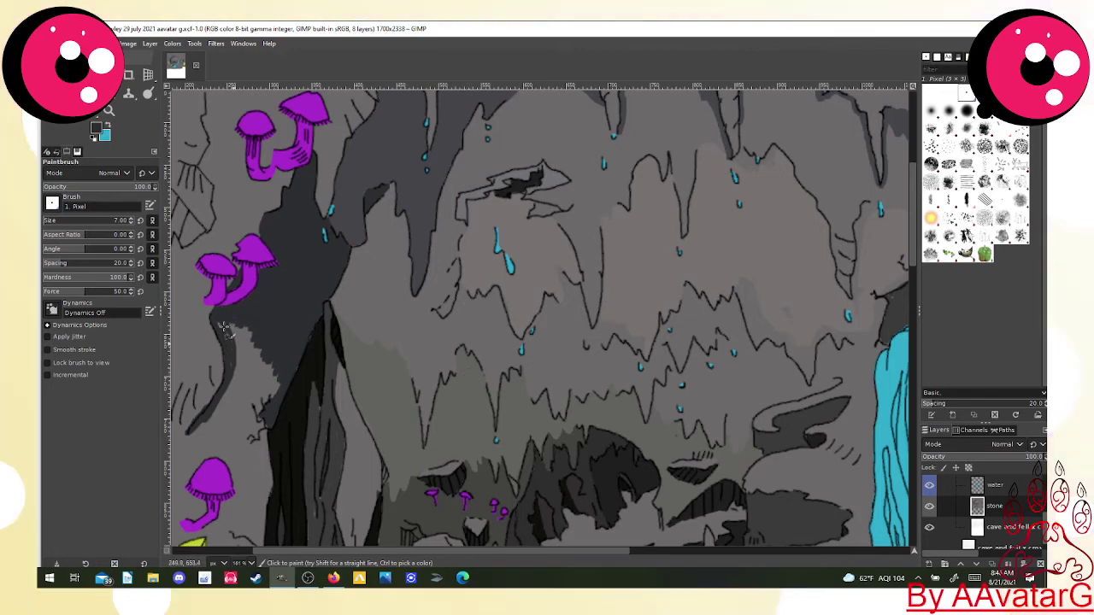
mouse_move(224, 328)
mouse_down()
mouse_move(230, 387)
mouse_move(241, 365)
mouse_move(236, 406)
mouse_move(278, 369)
mouse_move(264, 411)
mouse_move(284, 383)
mouse_up()
mouse_move(257, 334)
mouse_down()
mouse_move(234, 345)
mouse_move(253, 362)
mouse_move(254, 408)
mouse_move(267, 383)
mouse_up()
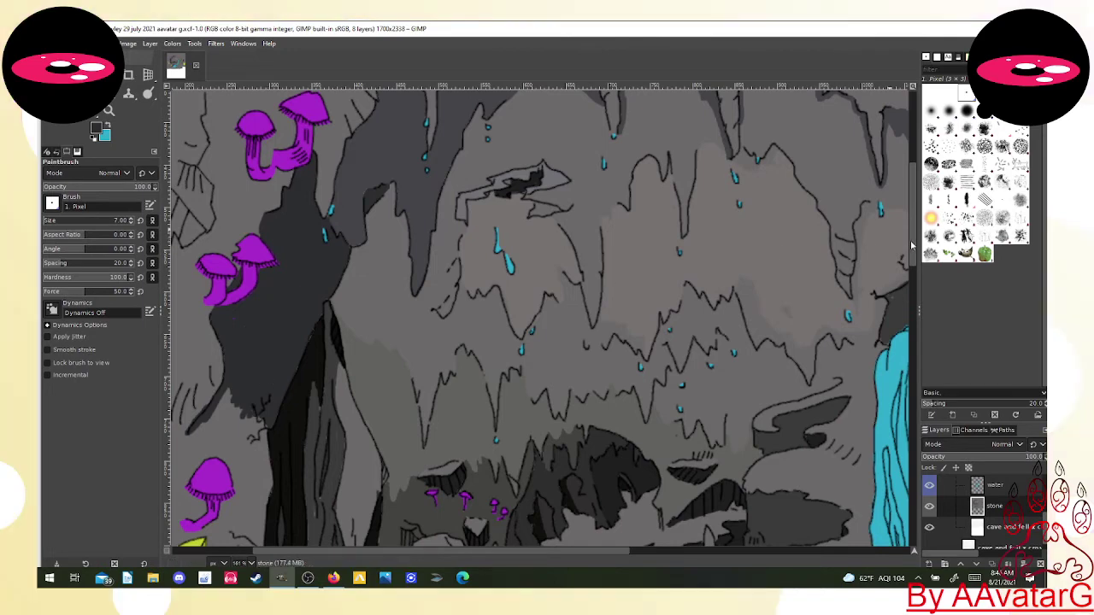
Extend the dark gray shading down around the single purple mushroom and along the black rock to the small rocks beside the yellow crystal.
scroll(266, 383, down, 5)
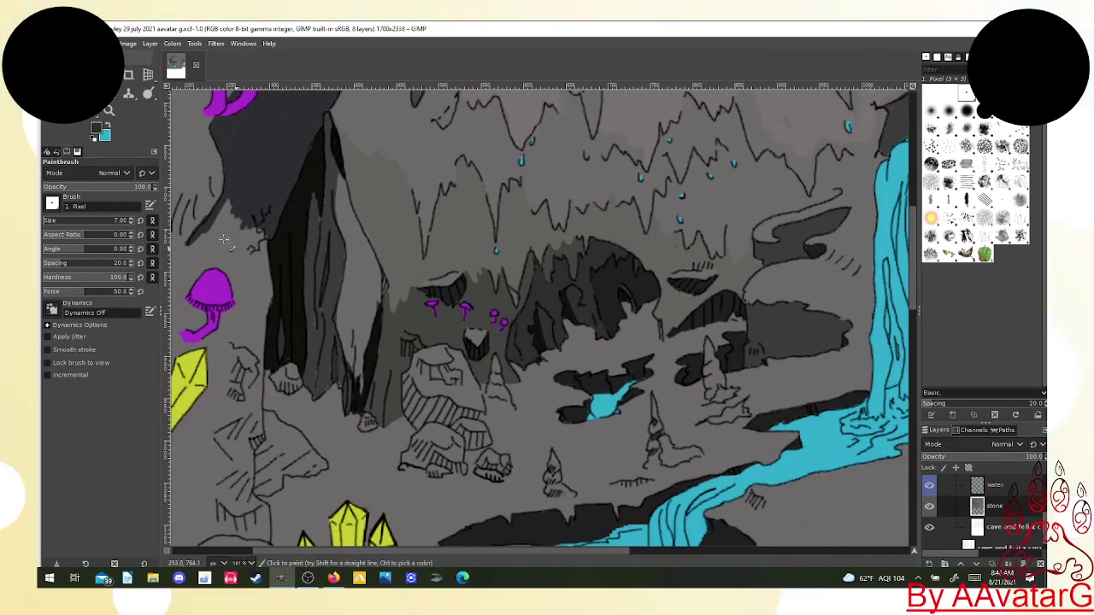
mouse_move(246, 189)
mouse_down()
mouse_move(216, 222)
mouse_move(229, 195)
mouse_move(196, 259)
mouse_move(243, 211)
mouse_move(259, 213)
mouse_move(224, 254)
mouse_move(260, 219)
mouse_move(226, 272)
mouse_move(264, 236)
mouse_move(257, 294)
mouse_move(262, 237)
mouse_move(270, 280)
mouse_move(265, 234)
mouse_move(270, 286)
mouse_up()
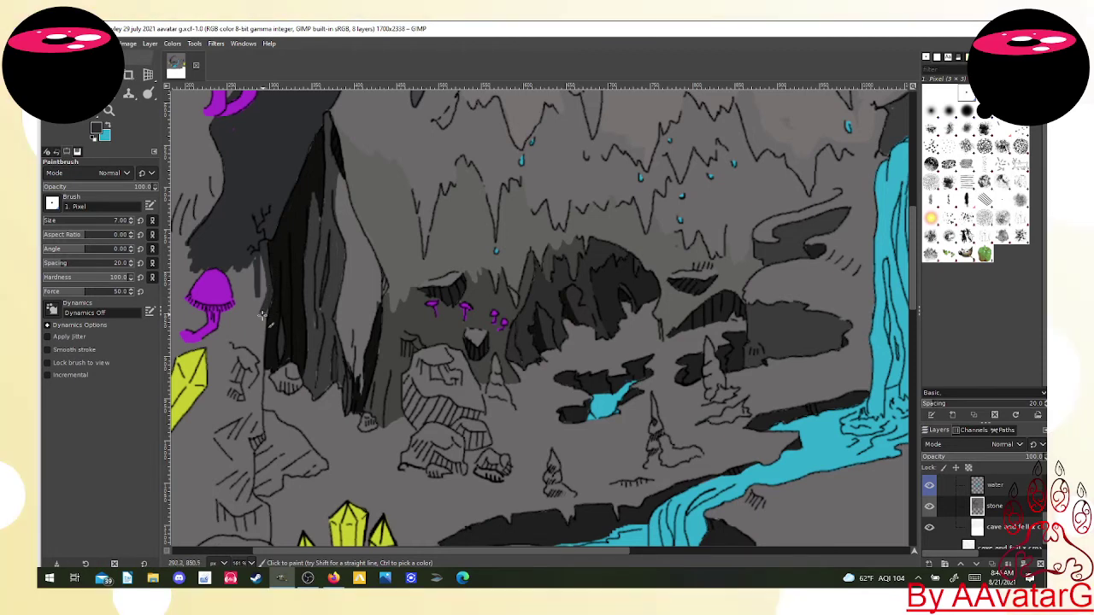
mouse_move(263, 315)
mouse_down()
mouse_move(254, 370)
mouse_move(249, 282)
mouse_move(274, 326)
mouse_move(265, 313)
mouse_move(263, 338)
mouse_move(271, 298)
mouse_move(255, 352)
mouse_up()
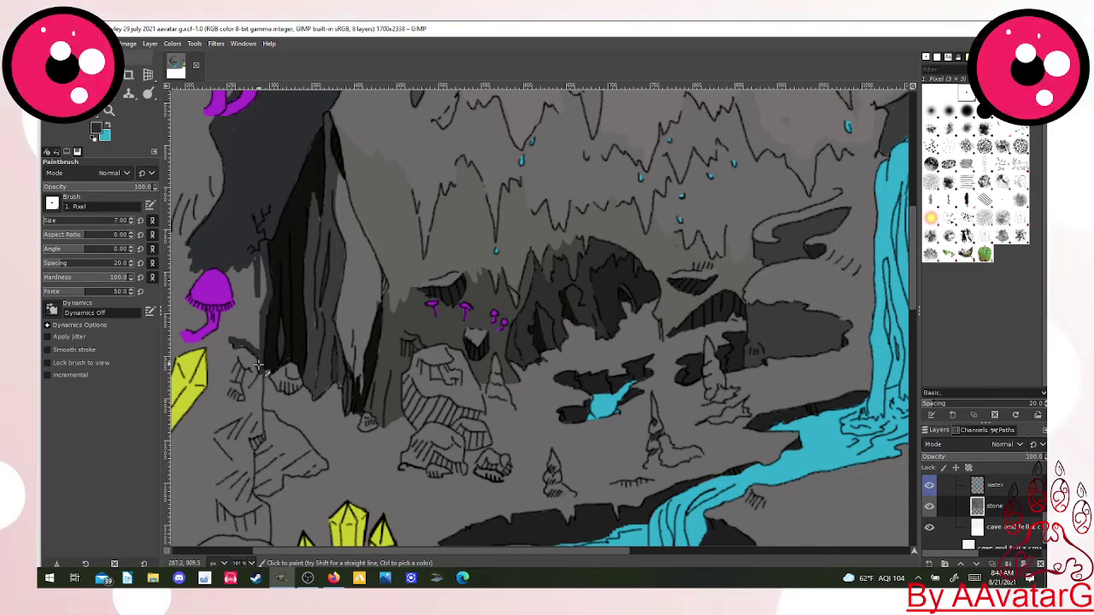
drag(257, 379, 249, 390)
drag(260, 390, 255, 382)
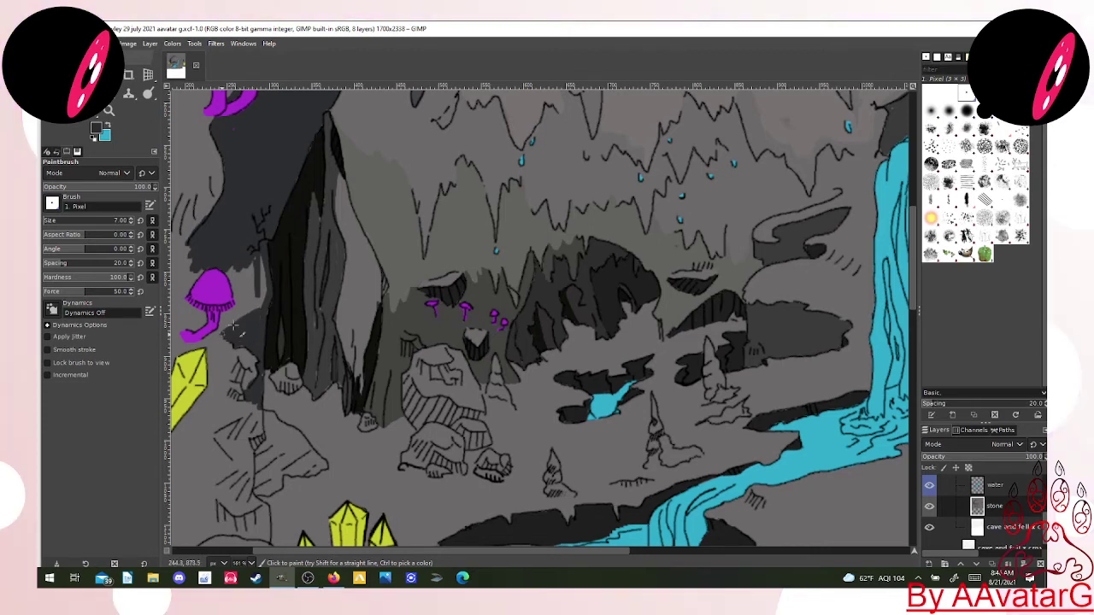
mouse_move(250, 297)
mouse_down()
mouse_move(256, 279)
mouse_move(235, 280)
mouse_move(261, 265)
mouse_up()
mouse_move(234, 330)
mouse_down()
mouse_move(223, 323)
mouse_move(231, 285)
mouse_up()
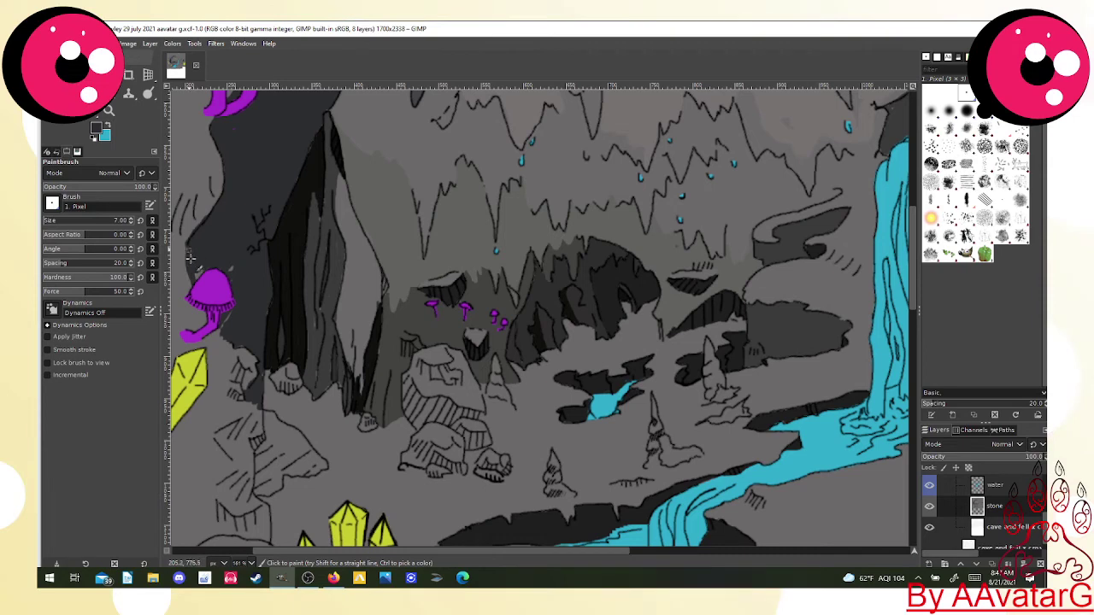
mouse_move(233, 306)
mouse_down()
mouse_move(225, 321)
mouse_move(235, 310)
mouse_up()
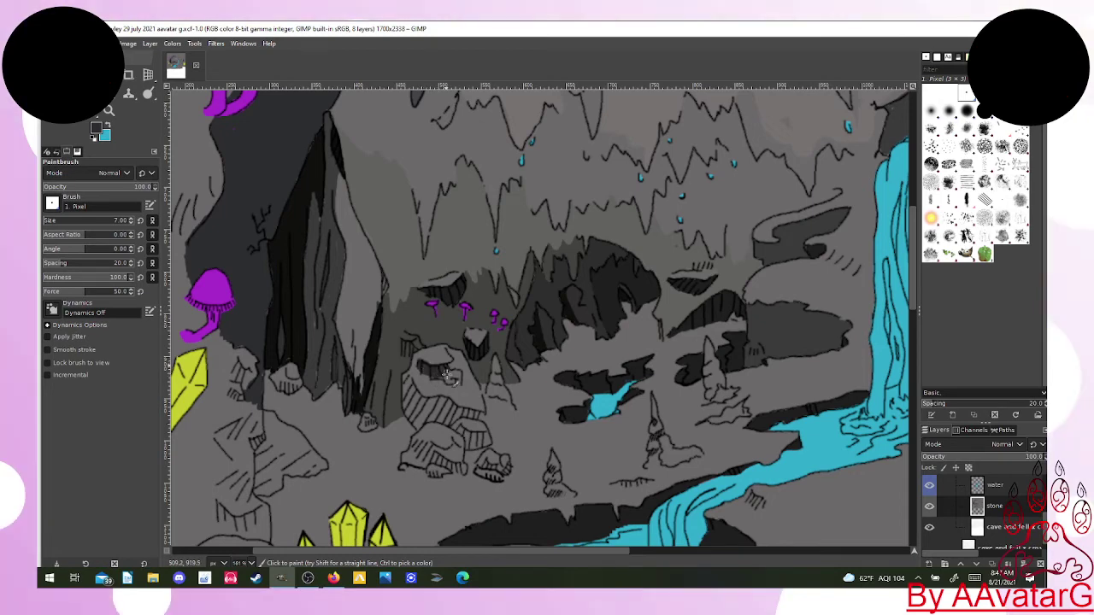
Shade the hatched sides of the stacked boulders, the small rocks at the cliff base and the floor stalagmites dark gray.
mouse_move(442, 376)
mouse_down()
mouse_move(459, 379)
mouse_move(425, 376)
mouse_up()
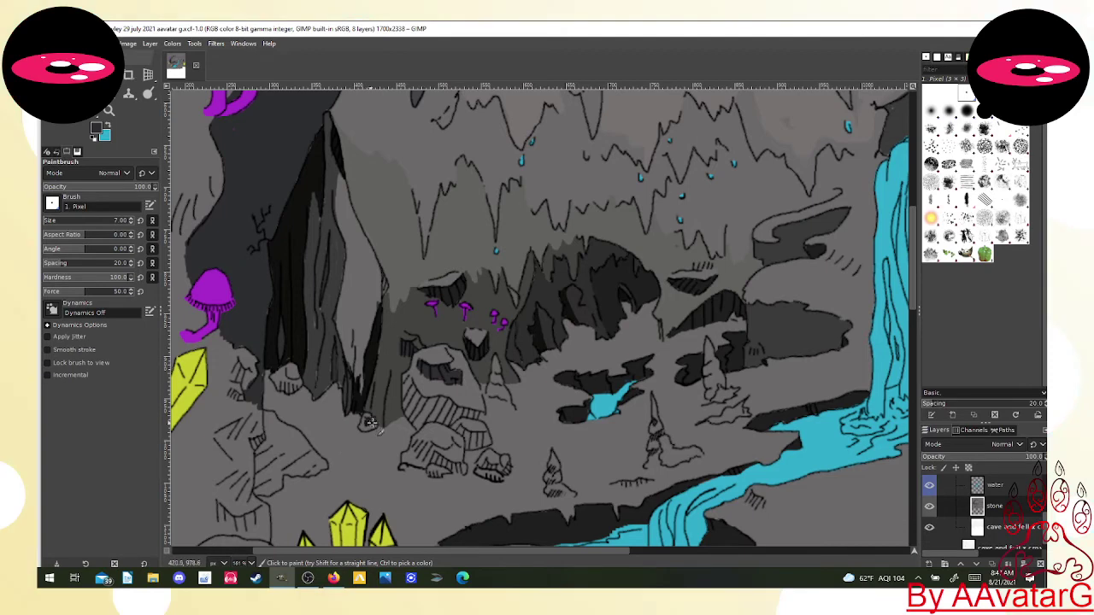
drag(282, 384, 298, 391)
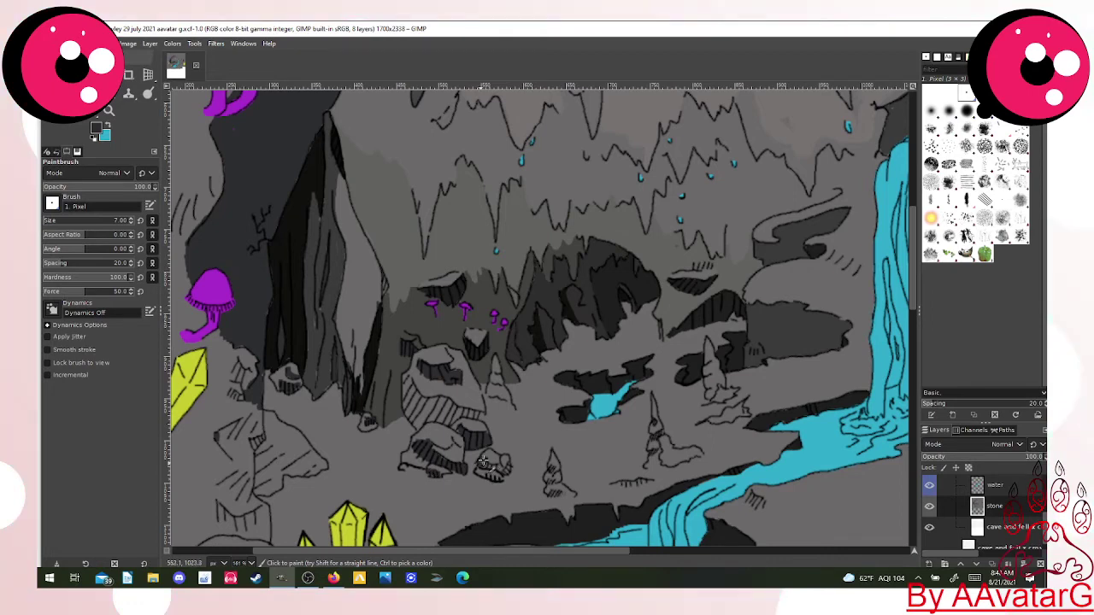
mouse_move(483, 461)
mouse_down()
mouse_move(510, 468)
mouse_move(493, 472)
mouse_up()
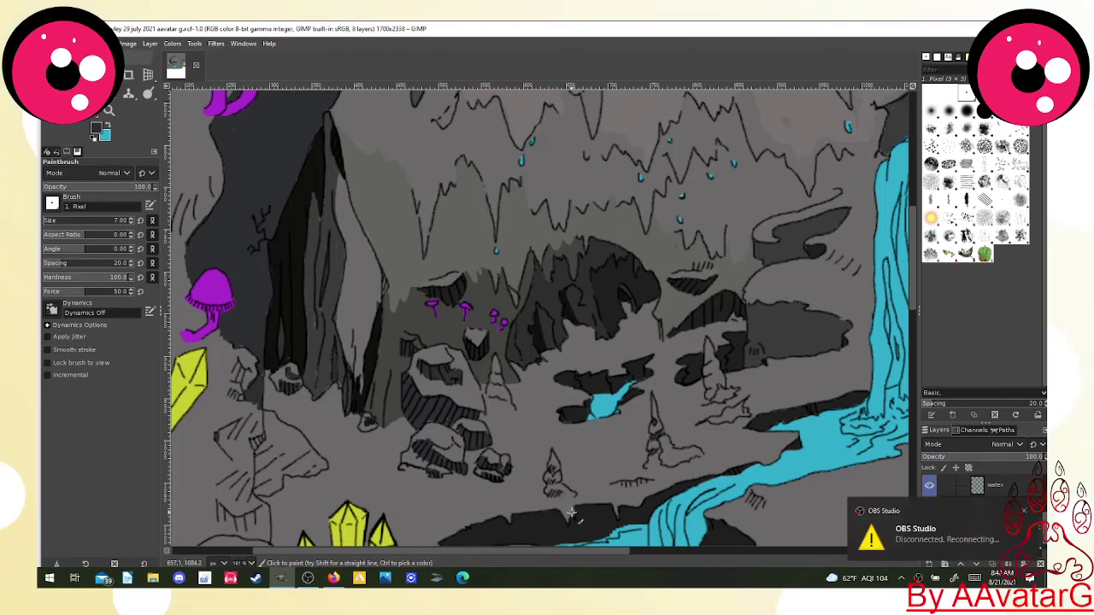
drag(548, 491, 558, 493)
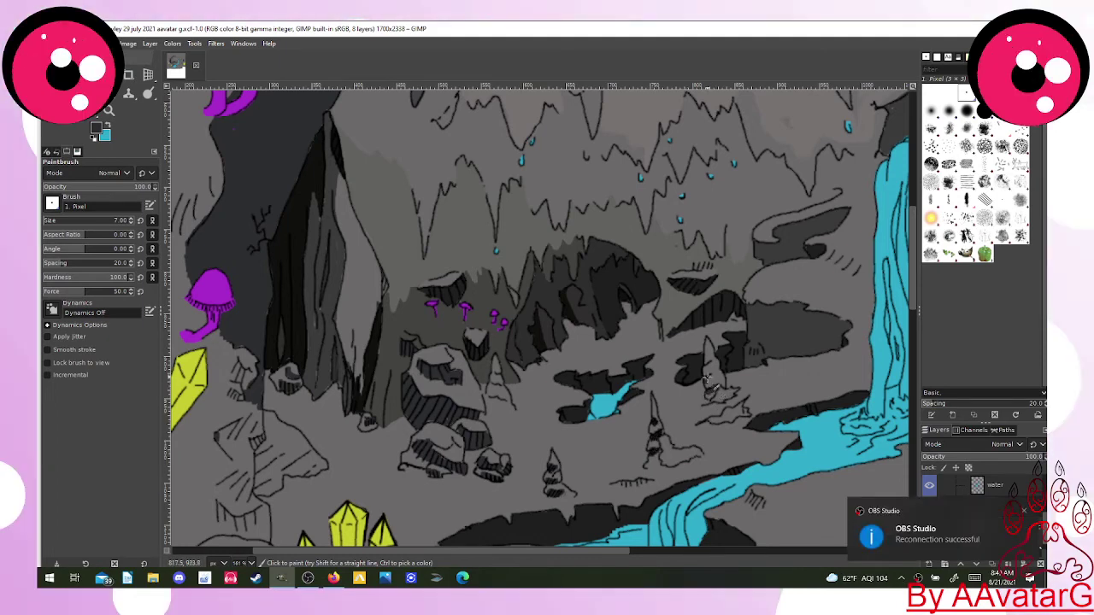
drag(712, 374, 704, 359)
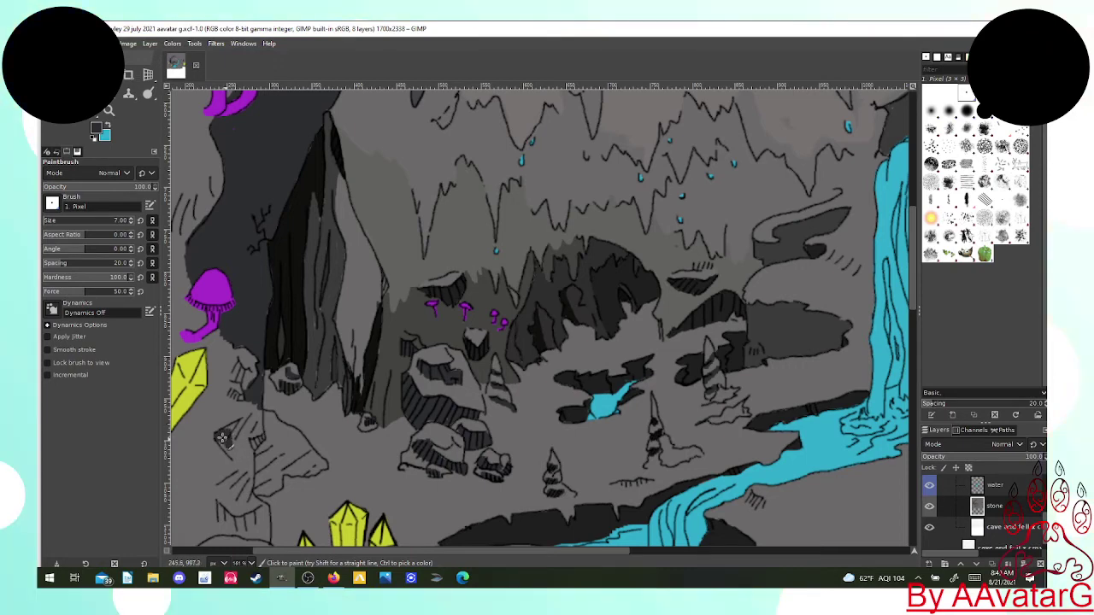
Fill the hatched angular faces of the jagged rock below the black cliff with dark gray, joining them to the shadow above.
mouse_move(221, 439)
mouse_down()
mouse_move(241, 470)
mouse_move(218, 488)
mouse_move(235, 510)
mouse_move(219, 498)
mouse_move(259, 509)
mouse_up()
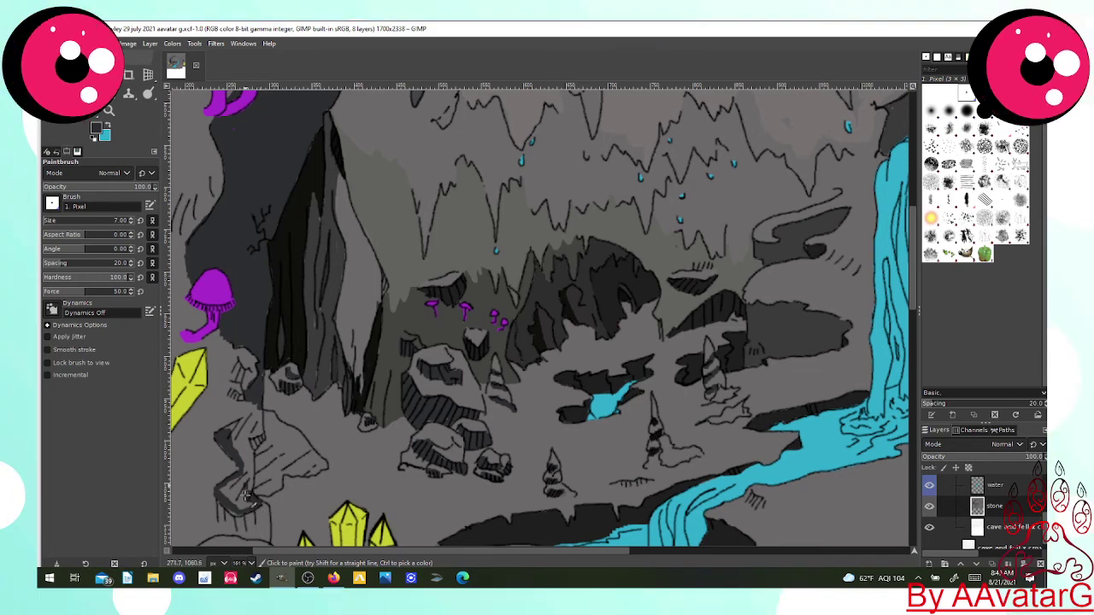
mouse_move(256, 479)
mouse_down()
mouse_move(259, 418)
mouse_move(245, 427)
mouse_up()
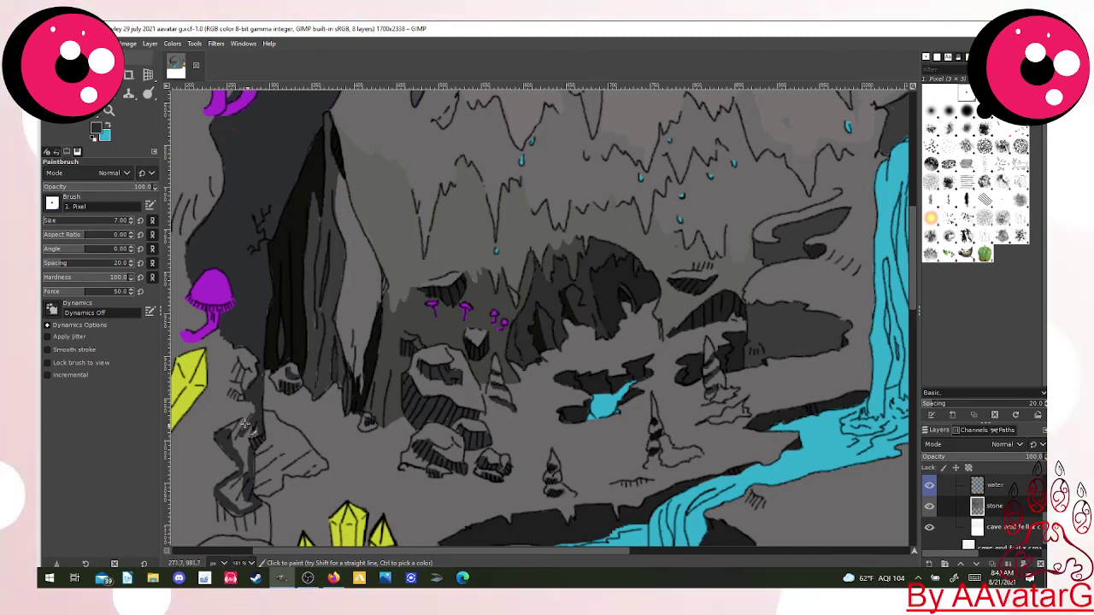
mouse_move(244, 424)
mouse_down()
mouse_move(253, 430)
mouse_move(243, 459)
mouse_up()
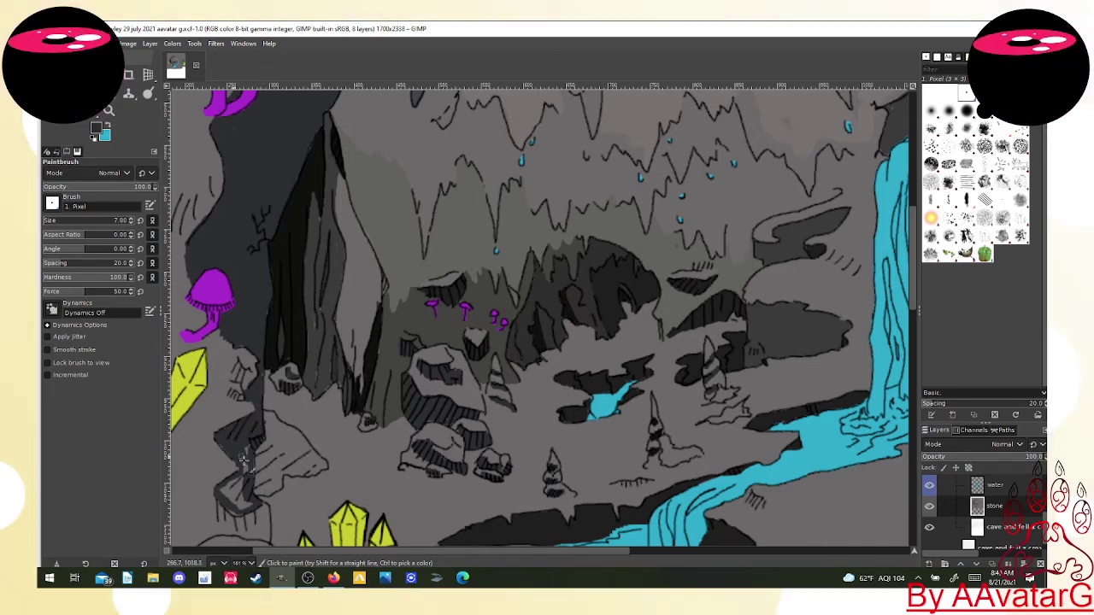
drag(242, 459, 246, 507)
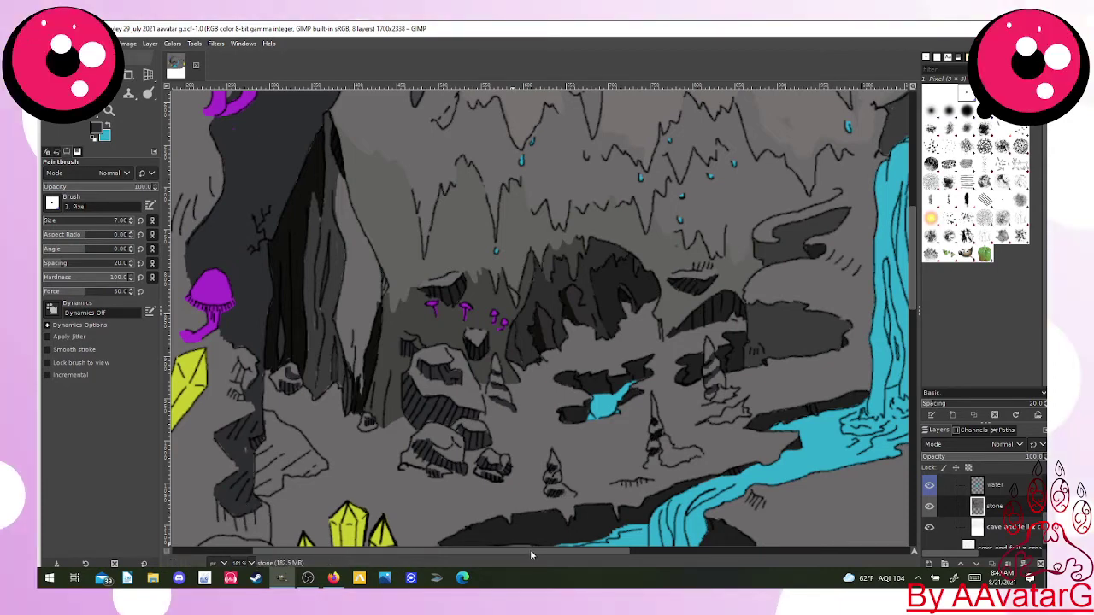
Shade the hatched patch on the low foreground rock and the recesses of the large boulder beside the three yellow crystals dark gray.
drag(530, 556, 464, 551)
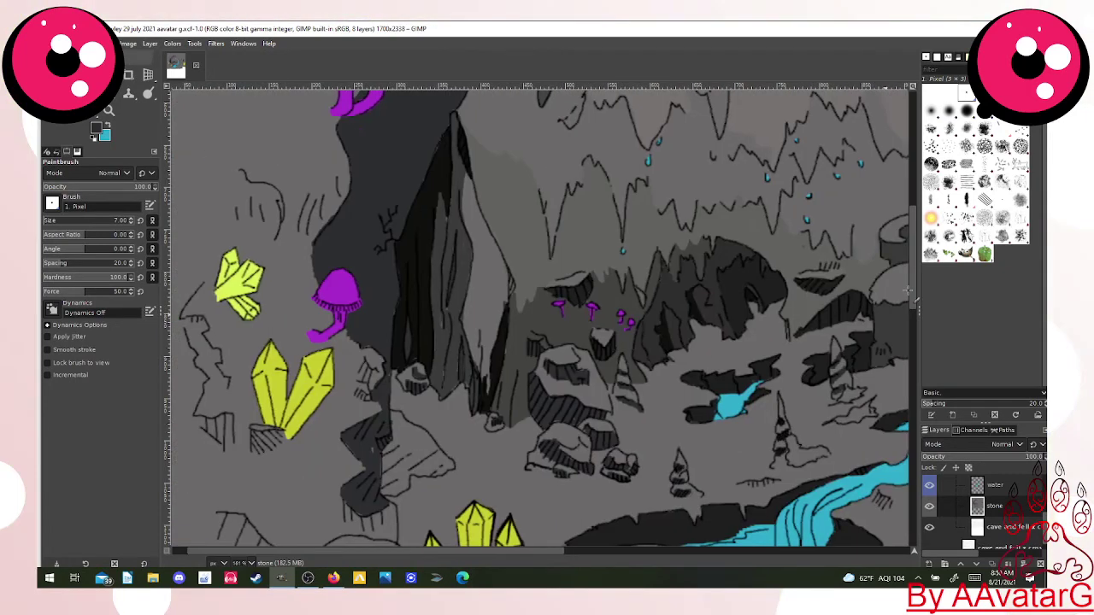
drag(912, 306, 905, 329)
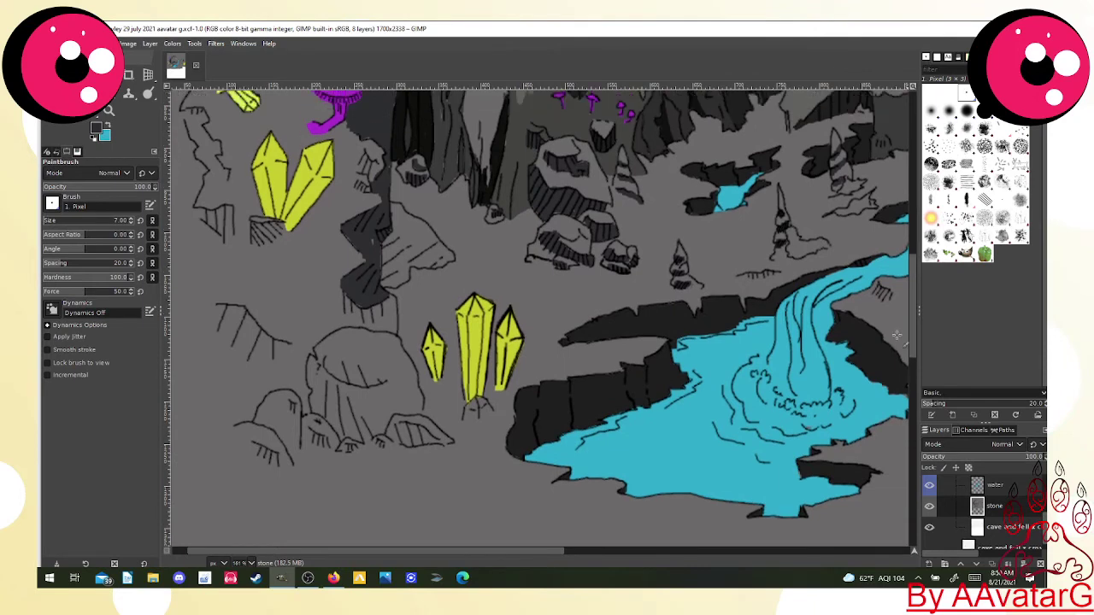
drag(250, 444, 280, 460)
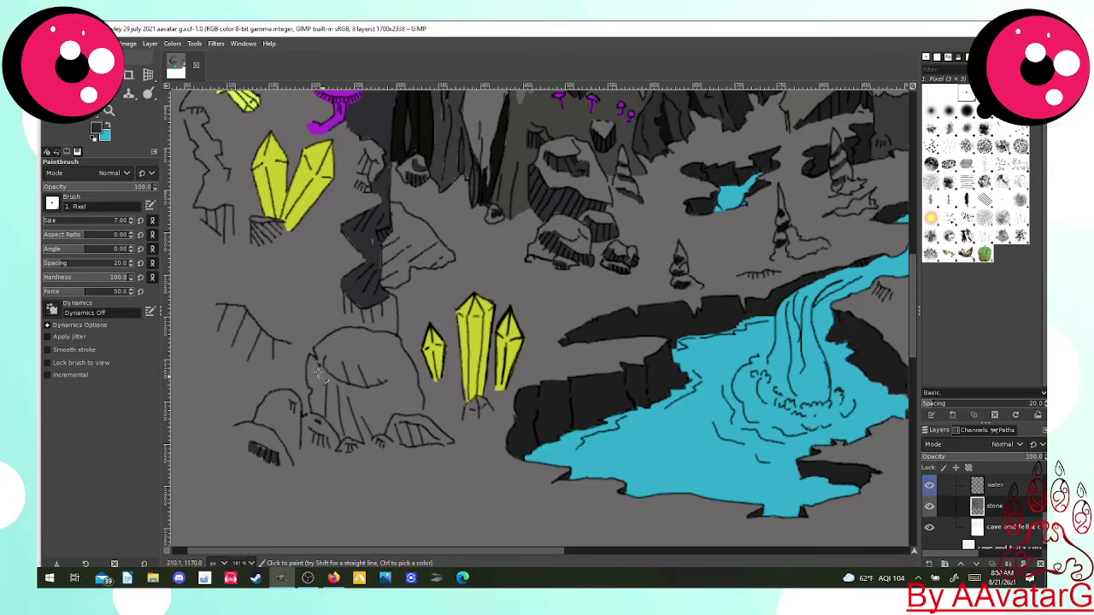
mouse_move(318, 372)
mouse_down()
mouse_move(384, 380)
mouse_move(360, 385)
mouse_move(337, 369)
mouse_move(330, 413)
mouse_move(324, 383)
mouse_move(326, 419)
mouse_move(330, 393)
mouse_move(338, 432)
mouse_move(341, 404)
mouse_move(343, 435)
mouse_move(361, 424)
mouse_move(367, 438)
mouse_move(353, 435)
mouse_move(367, 440)
mouse_move(323, 381)
mouse_up()
Check the music video playing in Firefox and return to the GIMP drawing.
click(334, 577)
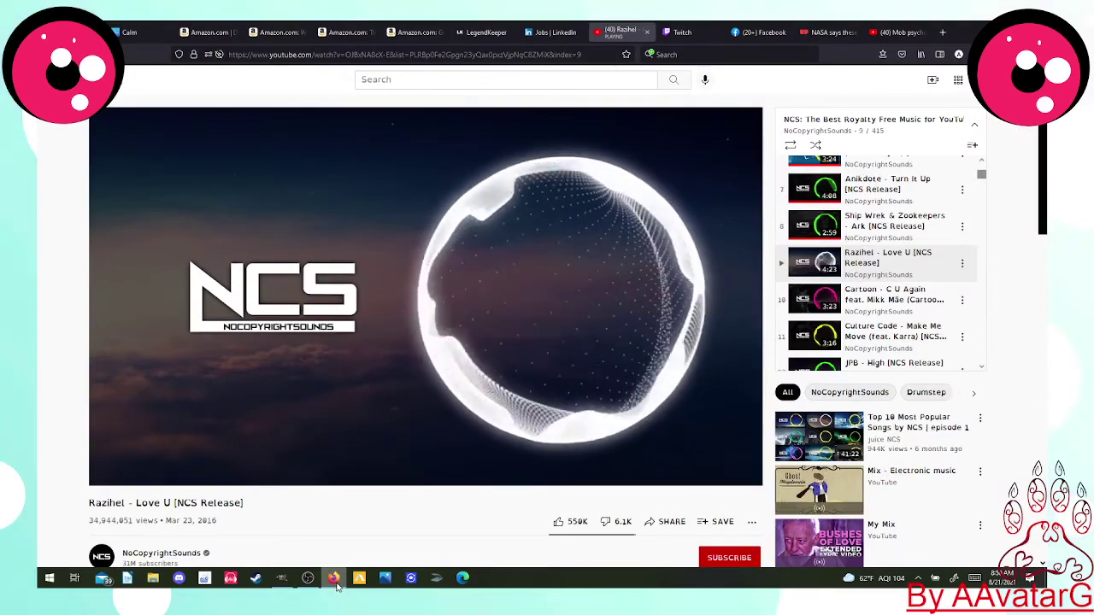
click(282, 578)
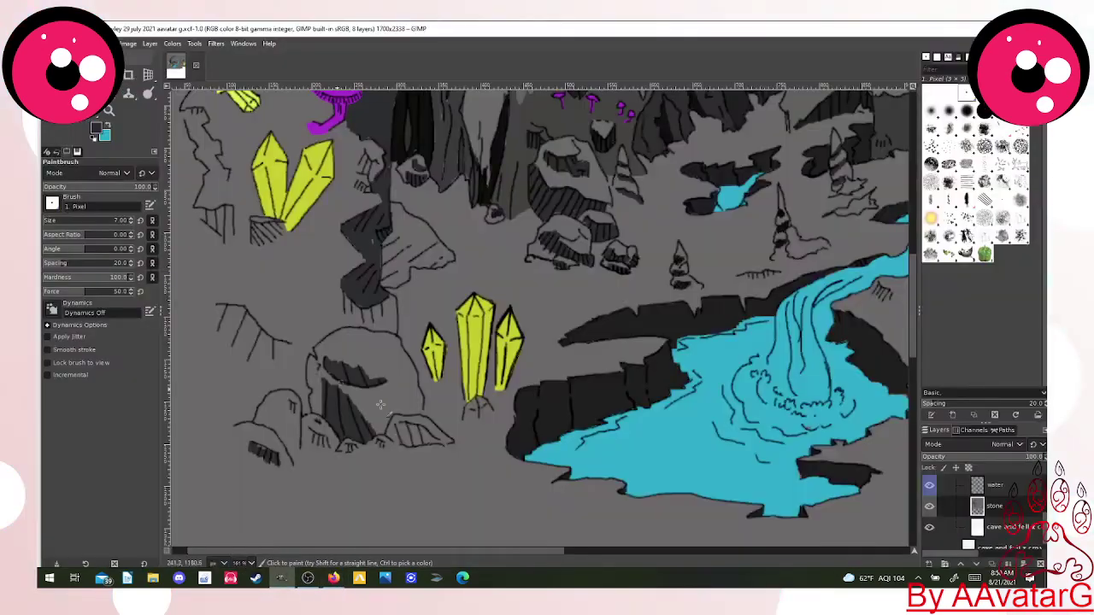
Shade the hatched face of the small rock between the large boulder and the three yellow crystals dark gray.
mouse_move(398, 427)
mouse_down()
mouse_move(432, 446)
mouse_move(418, 436)
mouse_up()
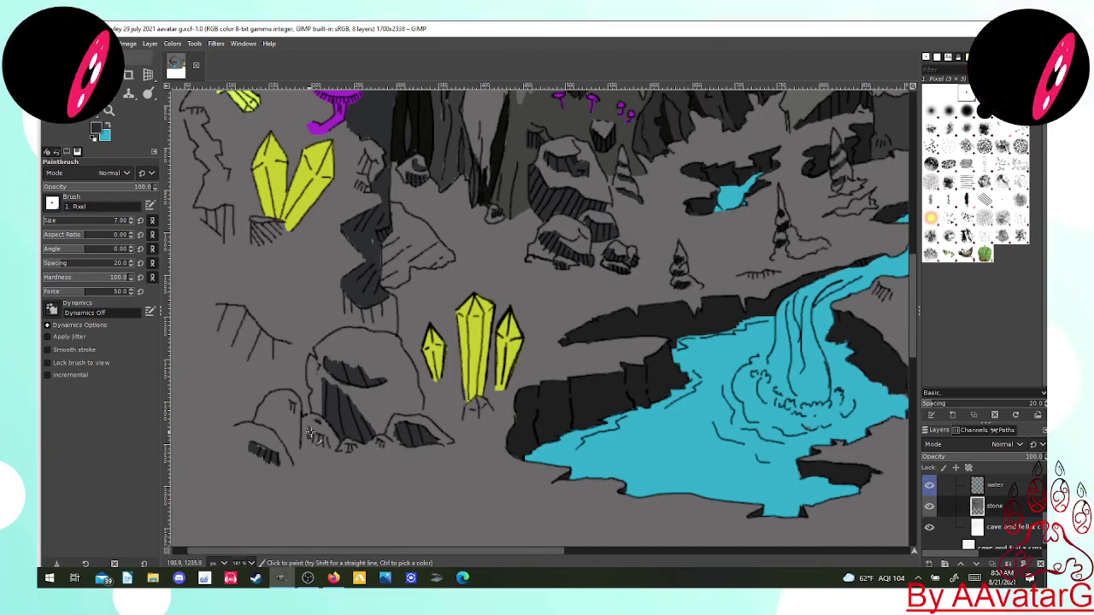
Shade the hatched faces of the small rocks beside the large boulder, the two yellow crystals' base and the jagged ledge nearby dark gray.
drag(311, 434, 330, 442)
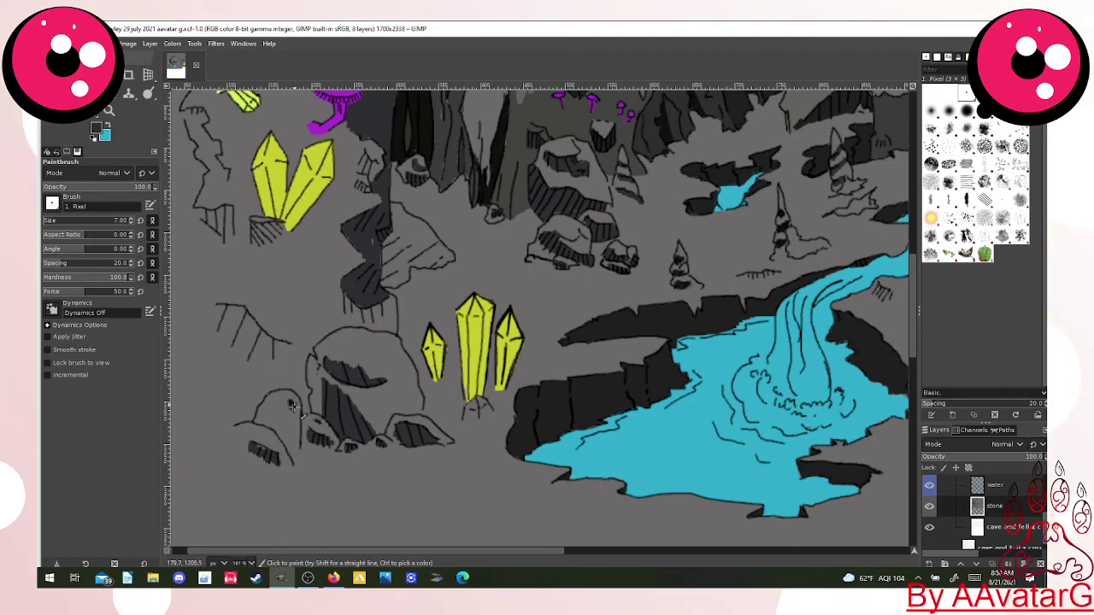
drag(292, 406, 298, 411)
mouse_move(254, 228)
mouse_down()
mouse_move(270, 240)
mouse_move(282, 231)
mouse_up()
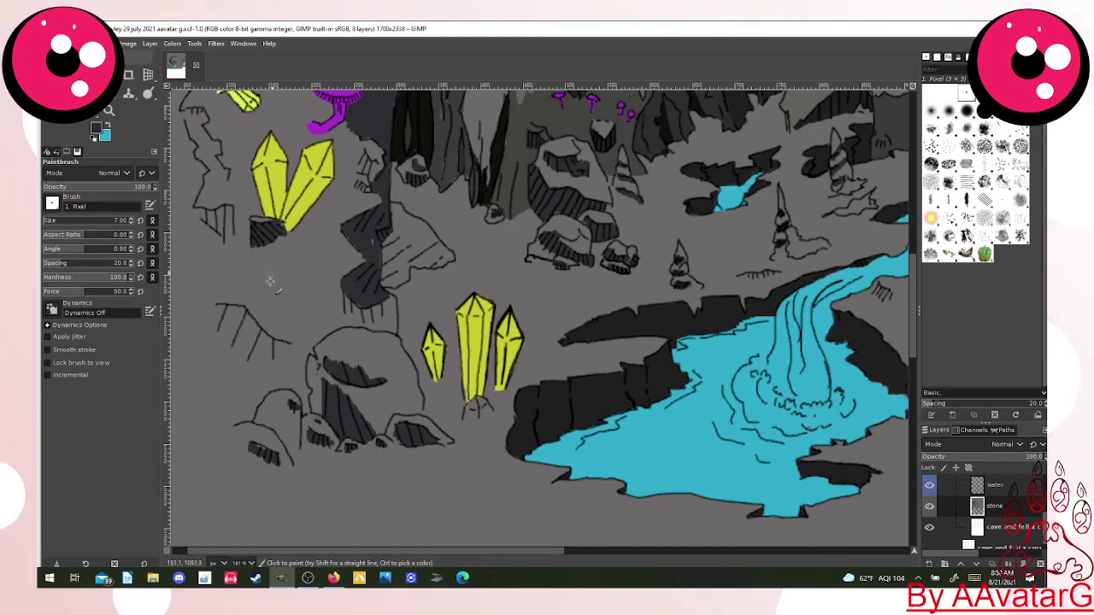
drag(196, 207, 230, 230)
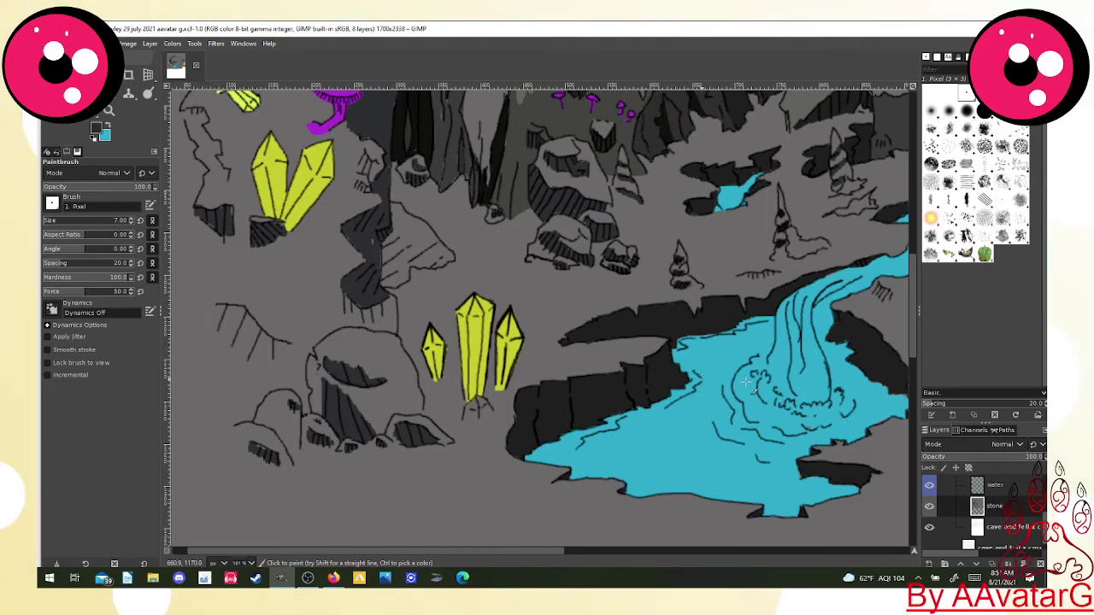
Examine the unshaded upper cave wall and ceiling between the stalactites, the waterfall and the yellow crystal cluster.
drag(553, 551, 854, 462)
drag(917, 319, 875, 211)
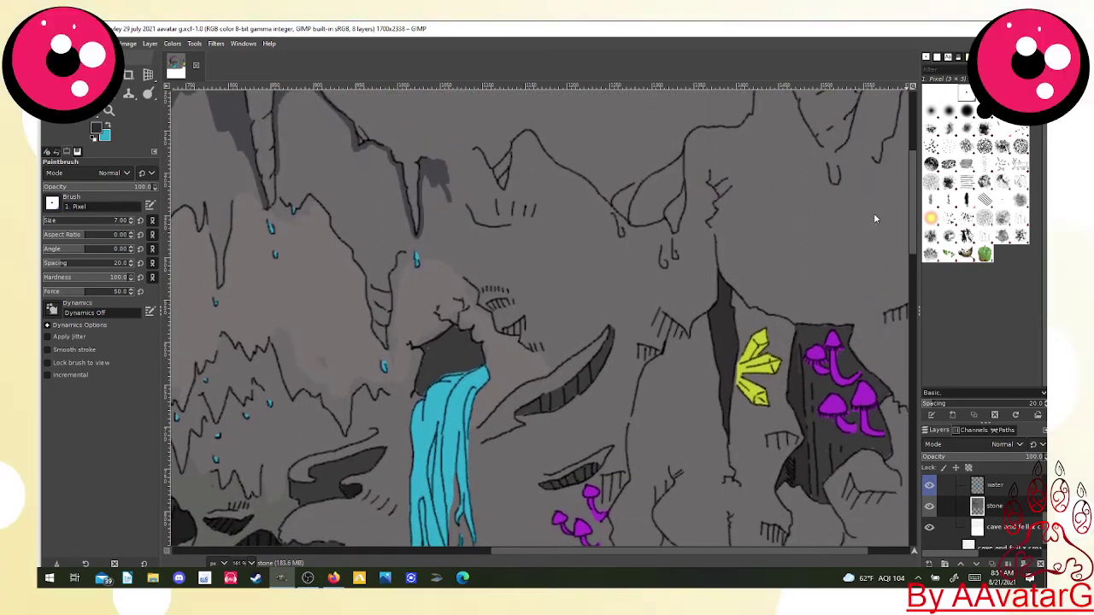
scroll(872, 208, up, 2)
scroll(872, 208, up, 5)
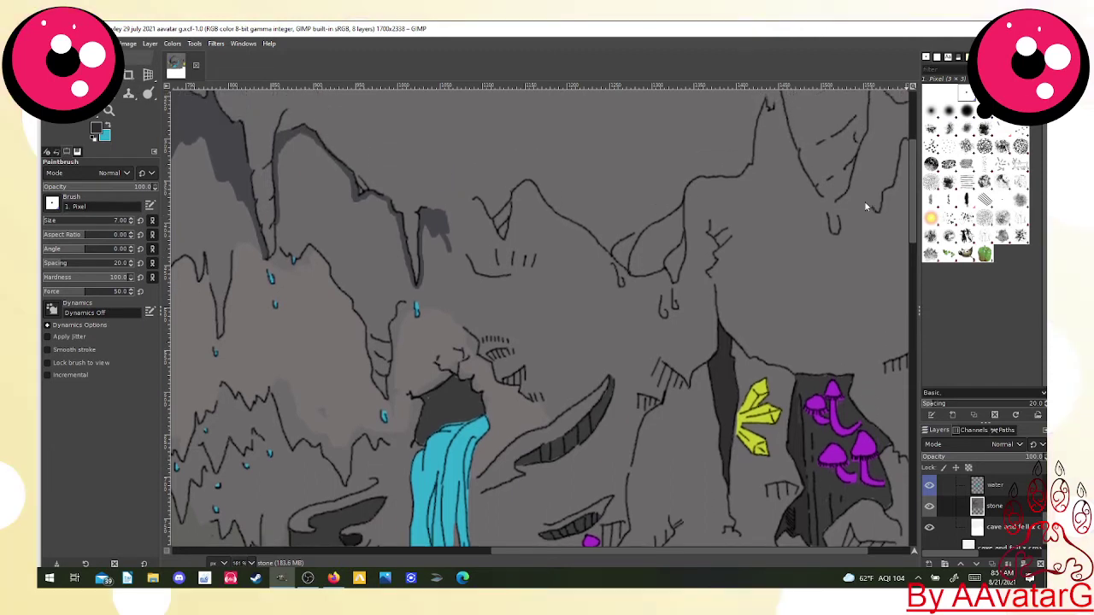
scroll(861, 202, up, 1)
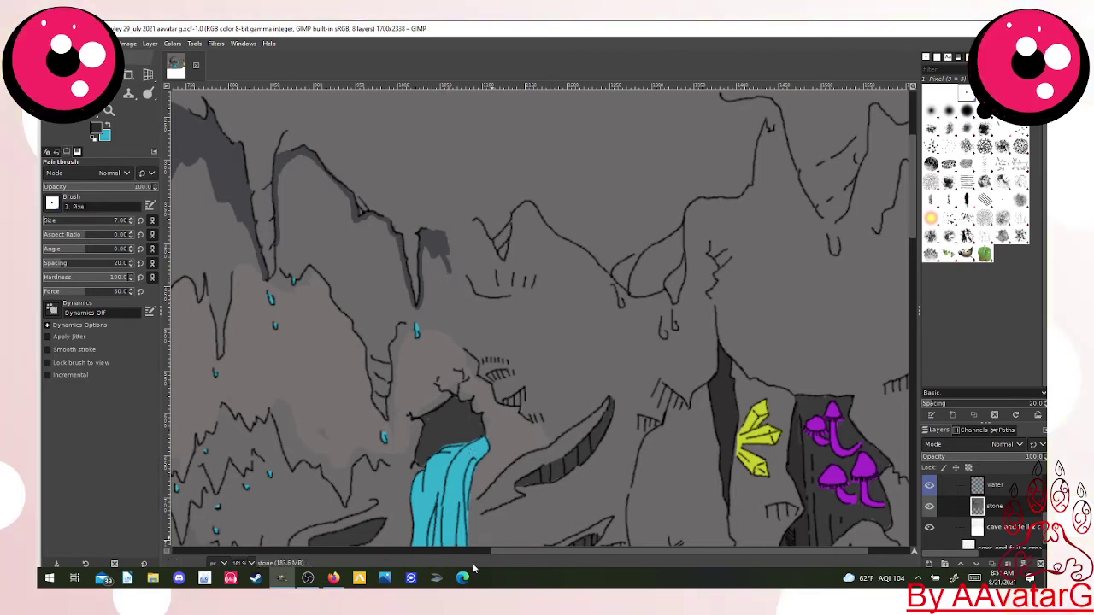
mouse_move(515, 551)
mouse_down()
mouse_move(282, 558)
mouse_move(234, 536)
mouse_move(317, 516)
mouse_move(476, 541)
mouse_up()
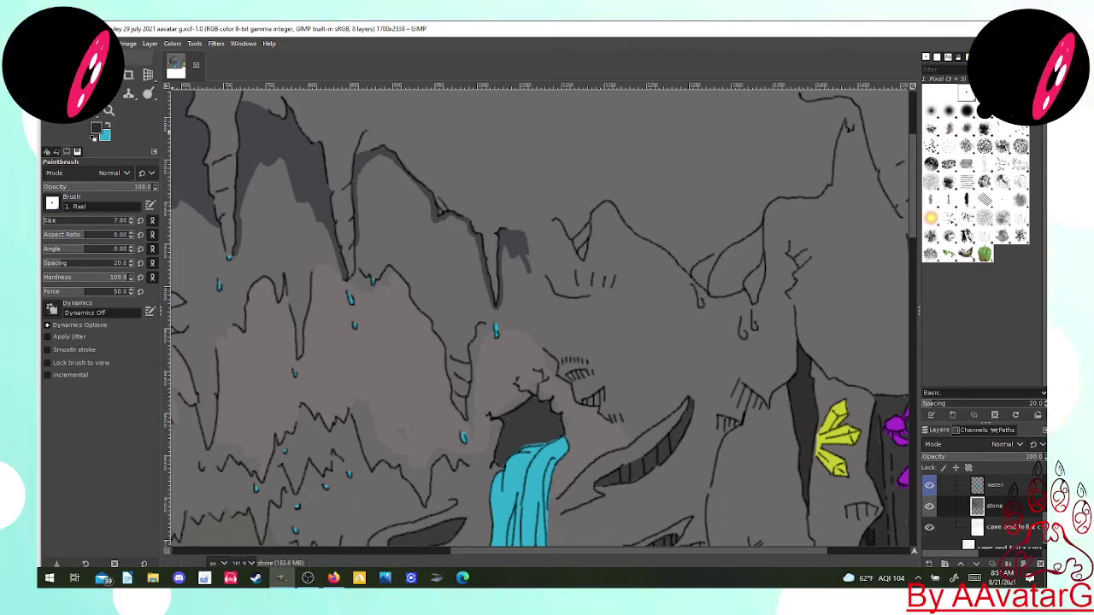
Try a Pastel Rainbow gradient with adaptive supersampling on the stone layer using swapped colors, and undo the fill.
key(shift+b)
key(g)
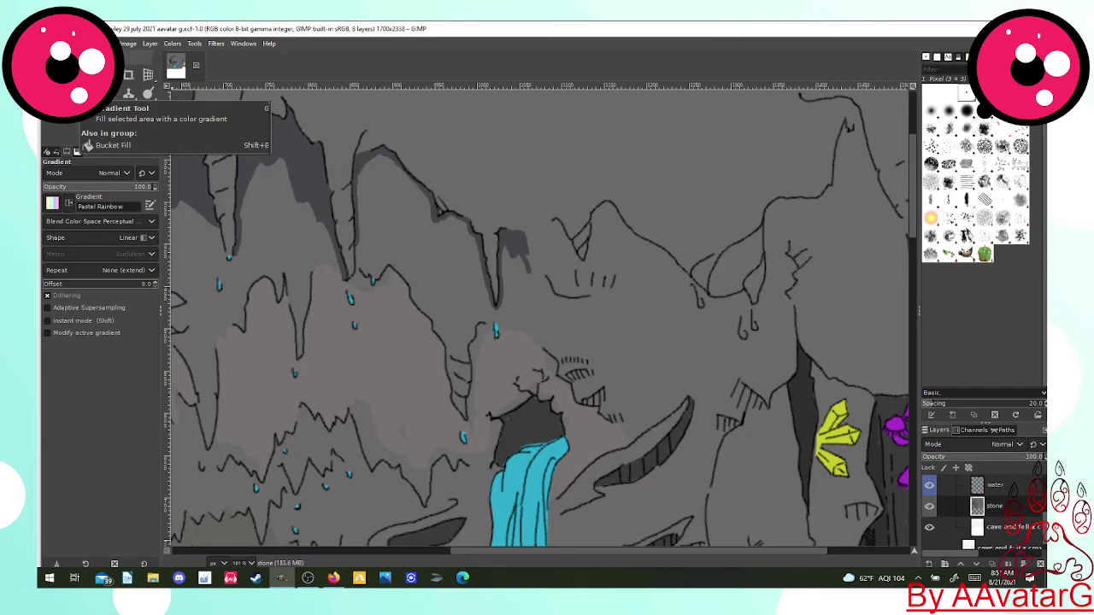
click(47, 307)
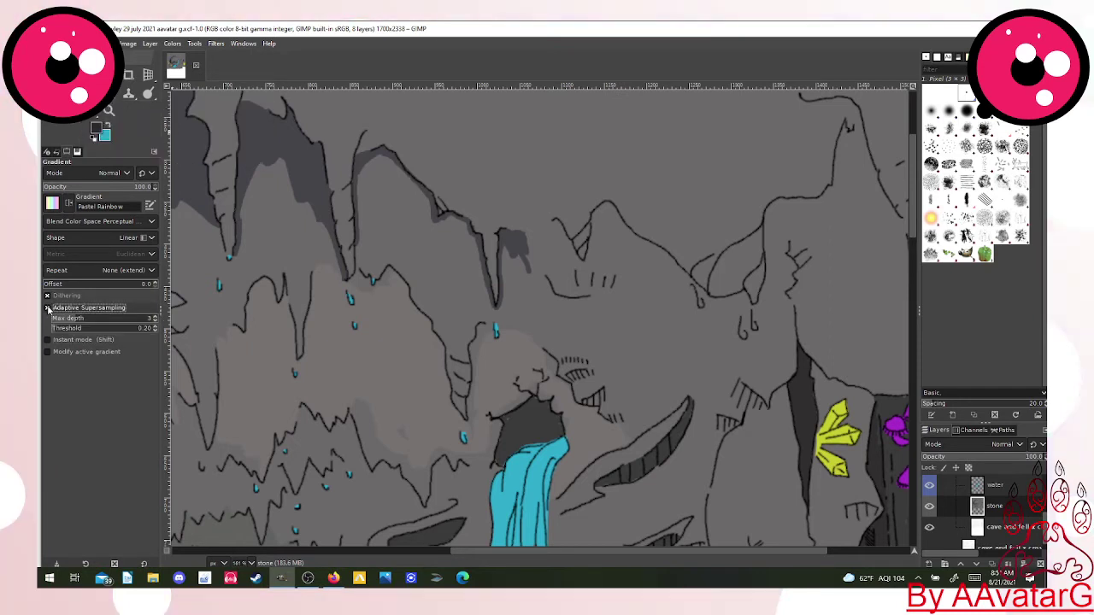
click(109, 125)
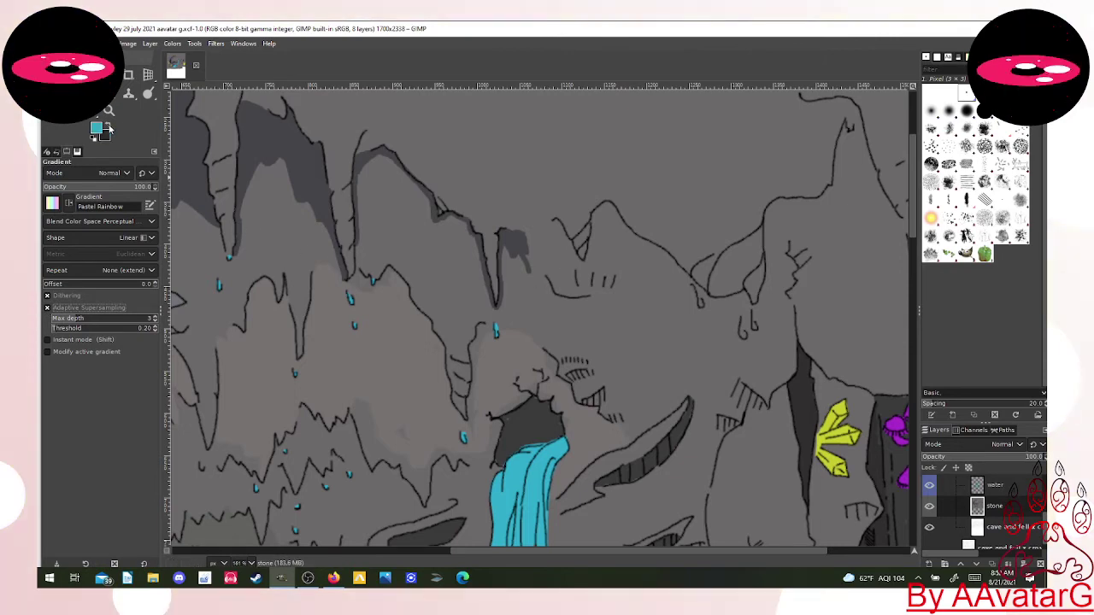
click(515, 243)
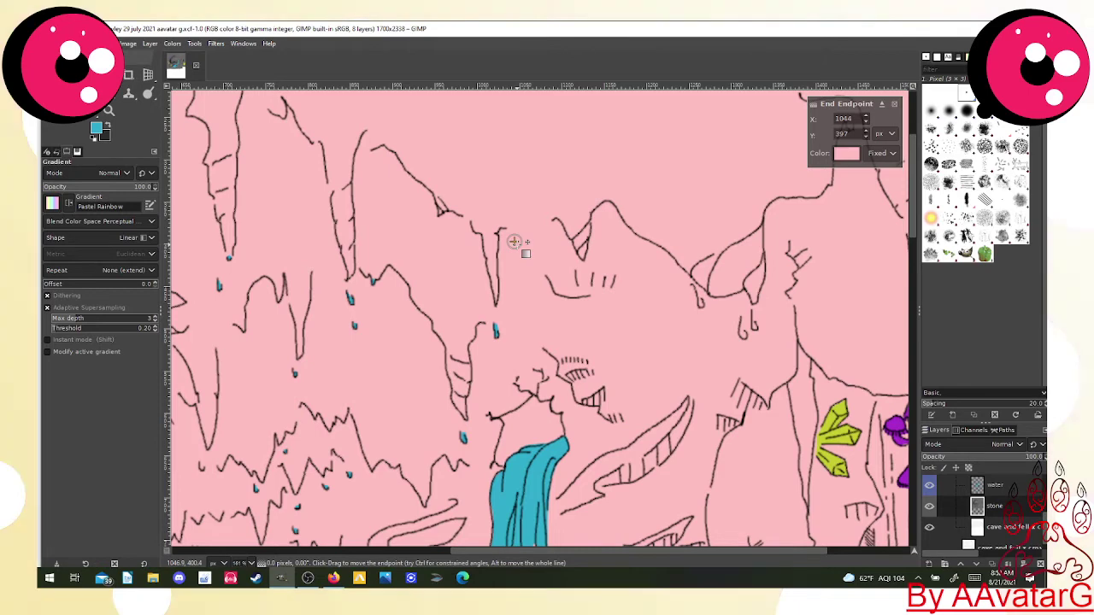
key(Return)
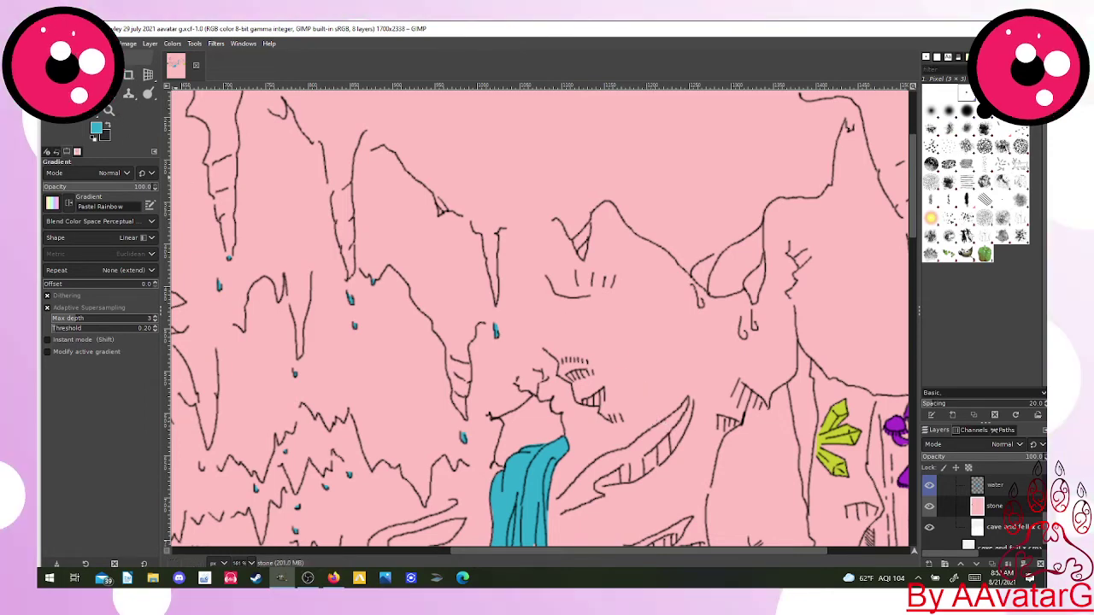
click(68, 43)
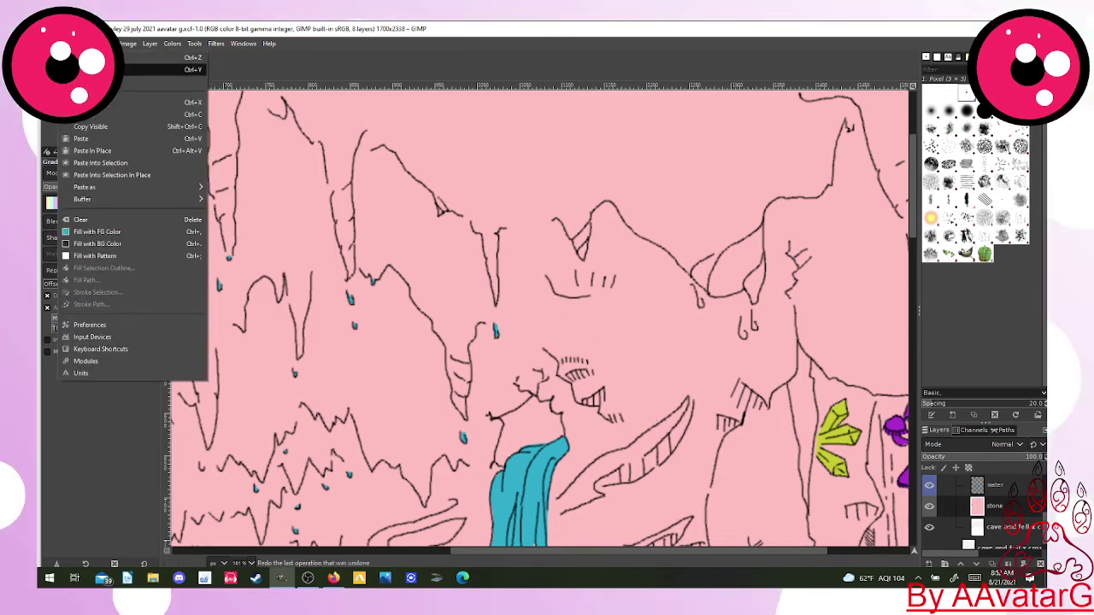
click(94, 70)
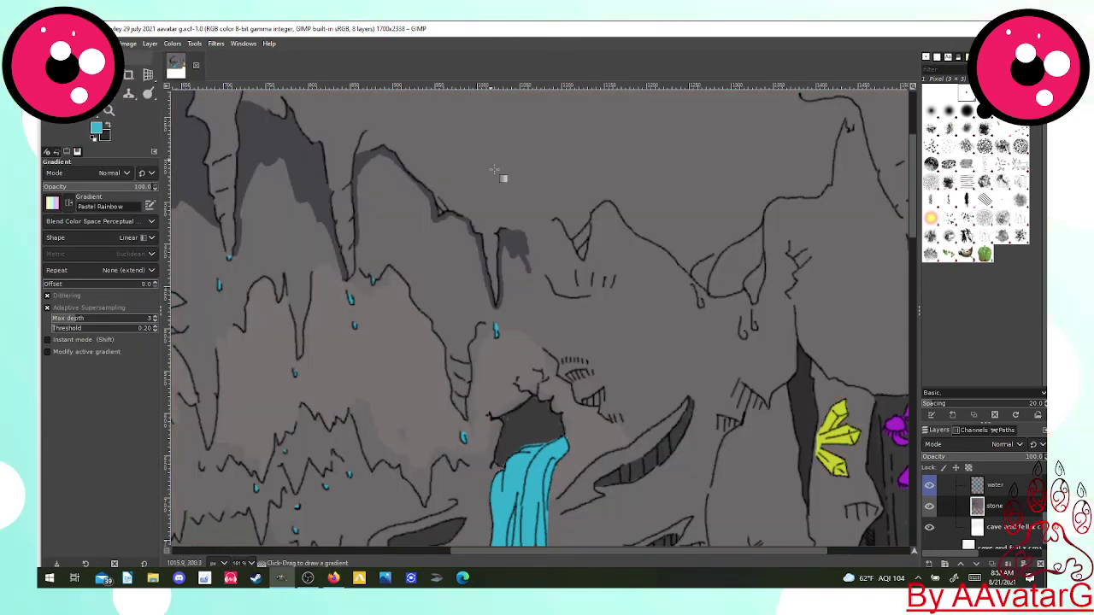
Try a diagonal Pastel Rainbow gradient across the stone layer with the colors swapped back, undo it and return to the Paintbrush.
key(x)
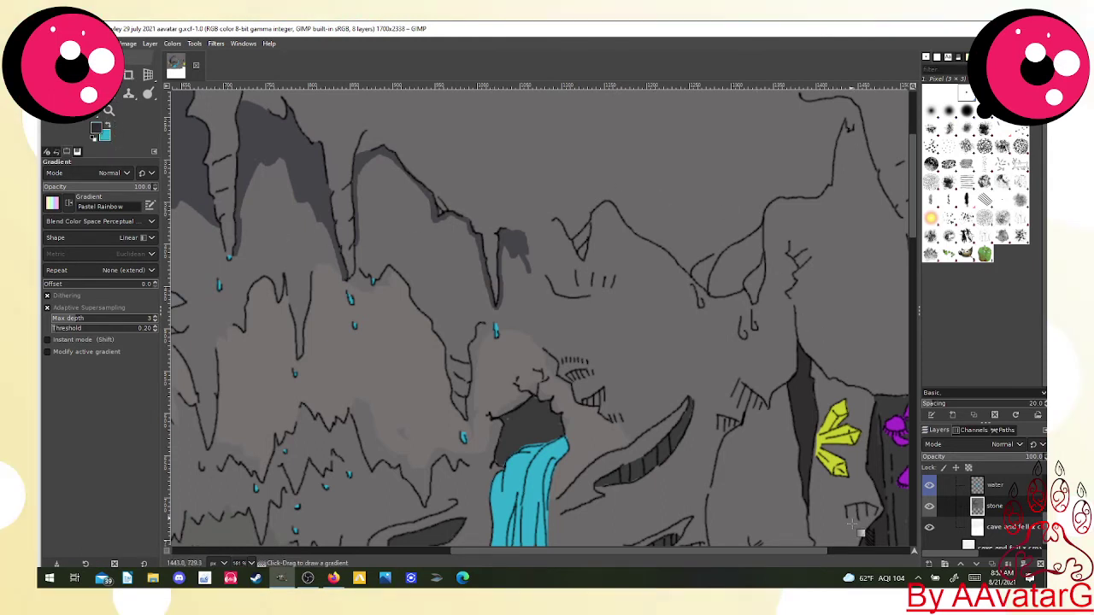
drag(814, 544, 701, 329)
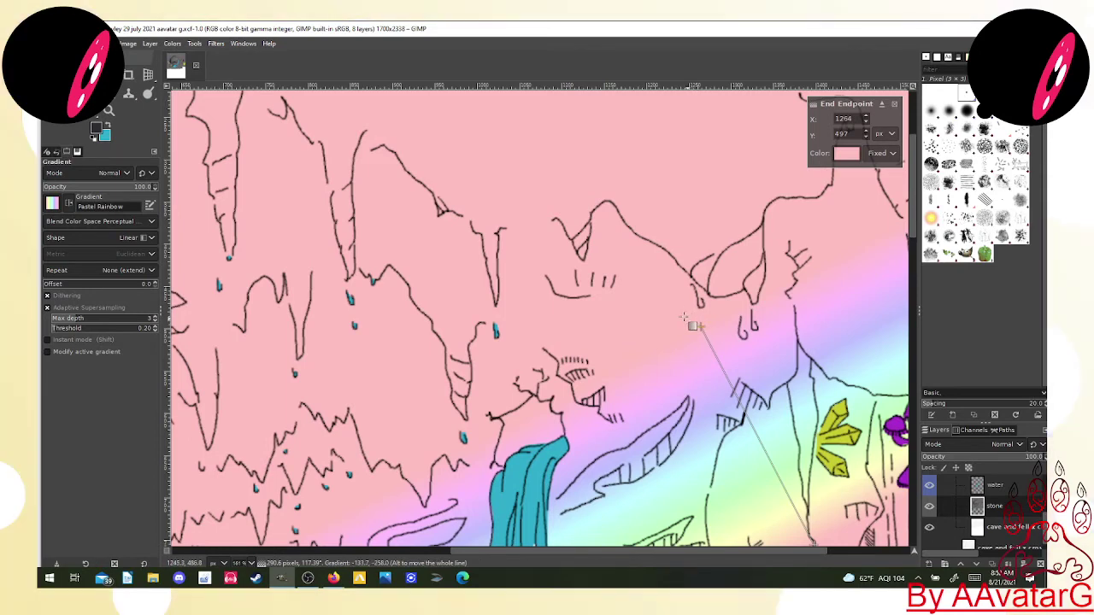
key(Return)
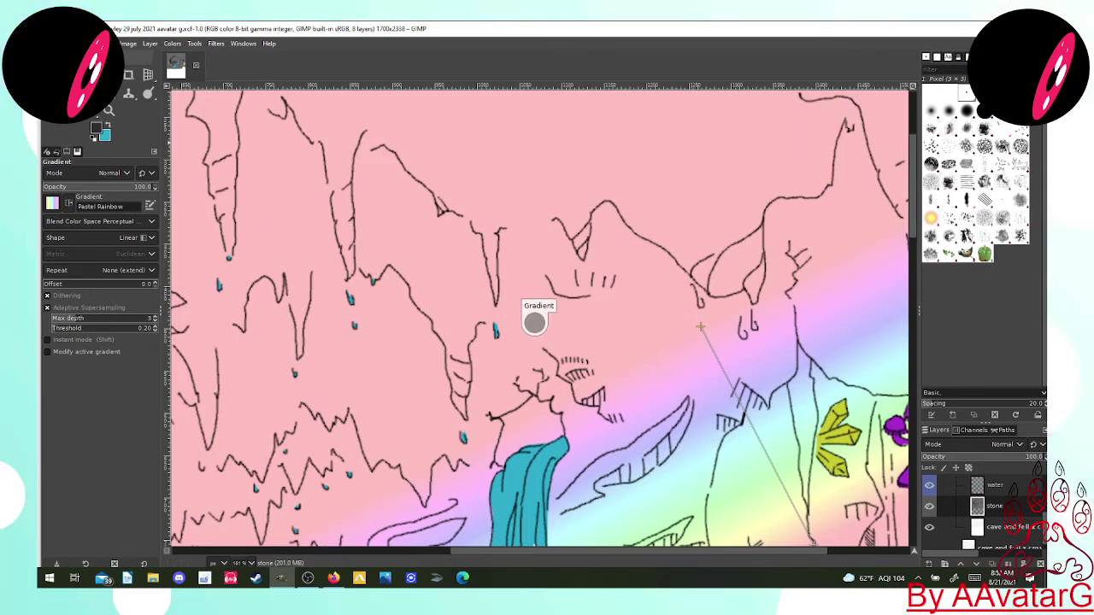
key(p)
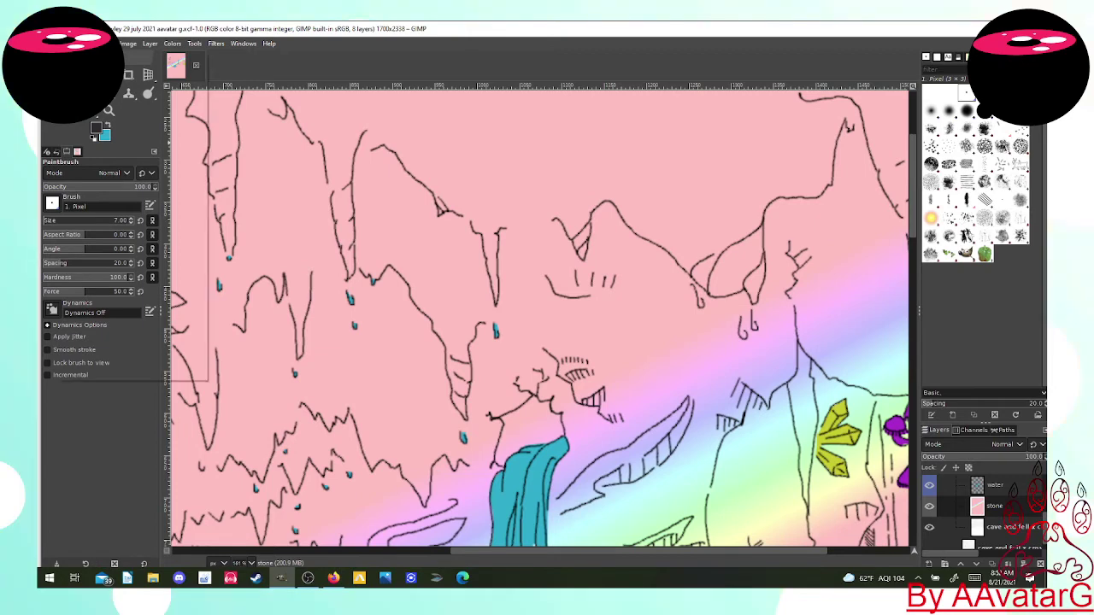
click(64, 43)
click(90, 58)
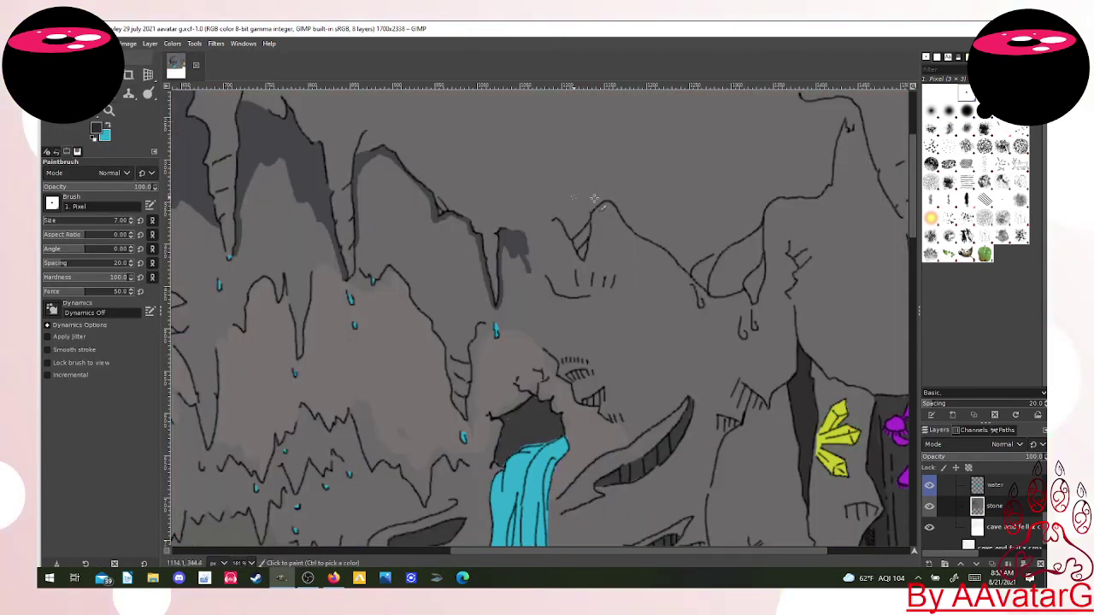
Paint dark gray shadow around the small hatched stalactite above the waterfall, from the existing shadow down to the curved hatched ledge.
drag(489, 554, 445, 527)
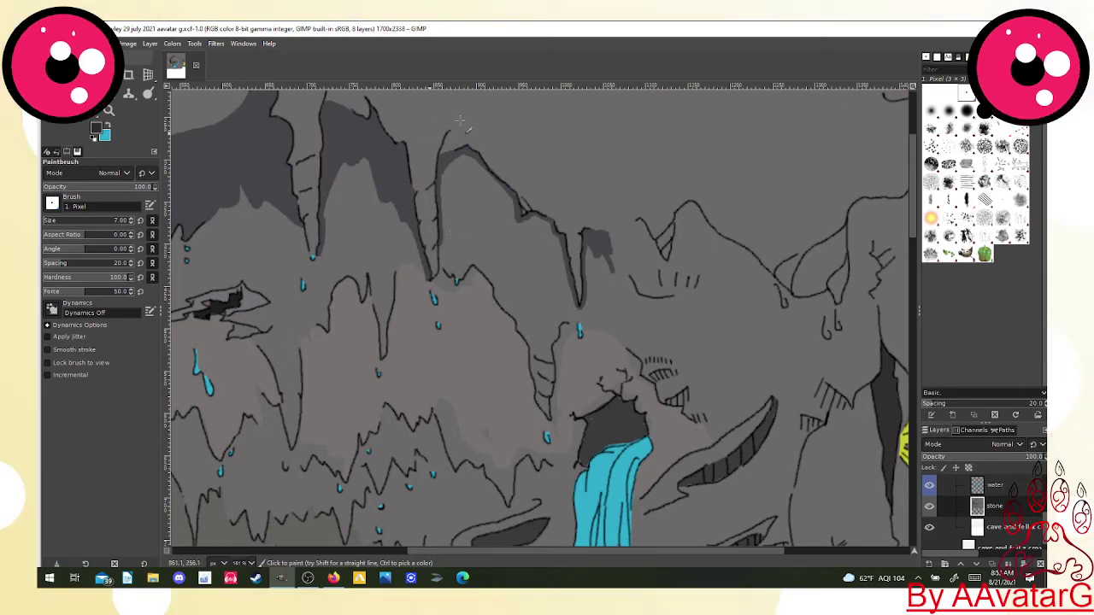
mouse_move(632, 231)
mouse_down()
mouse_move(640, 239)
mouse_move(627, 263)
mouse_move(620, 231)
mouse_move(612, 240)
mouse_move(623, 255)
mouse_move(611, 256)
mouse_move(642, 290)
mouse_move(696, 276)
mouse_move(643, 287)
mouse_move(648, 297)
mouse_move(674, 303)
mouse_move(692, 282)
mouse_move(663, 292)
mouse_move(699, 278)
mouse_up()
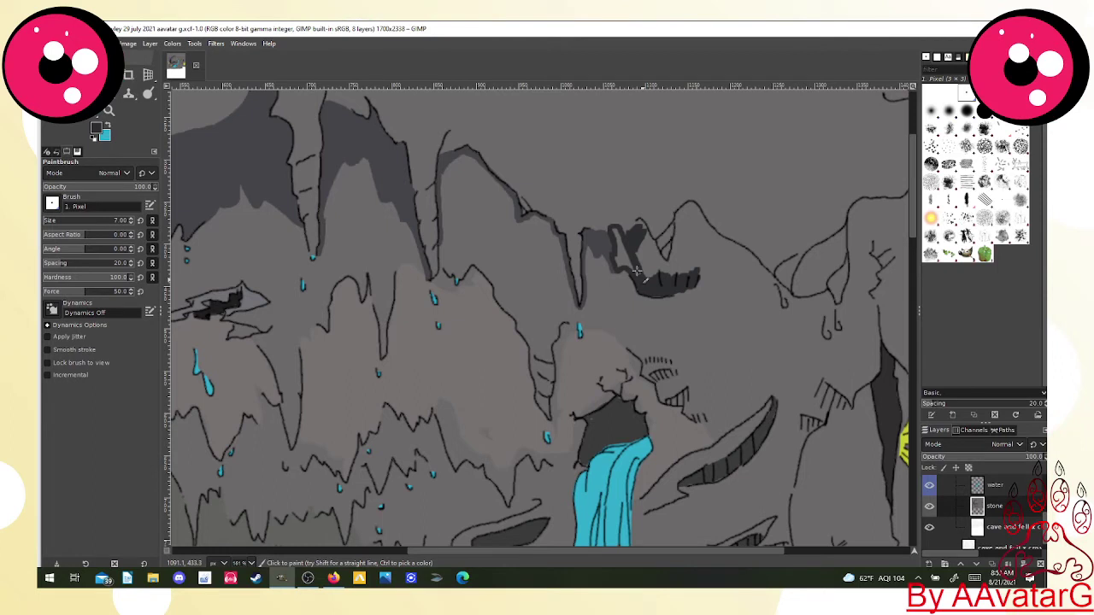
mouse_move(637, 271)
mouse_down()
mouse_move(619, 241)
mouse_move(619, 254)
mouse_move(643, 227)
mouse_move(631, 228)
mouse_up()
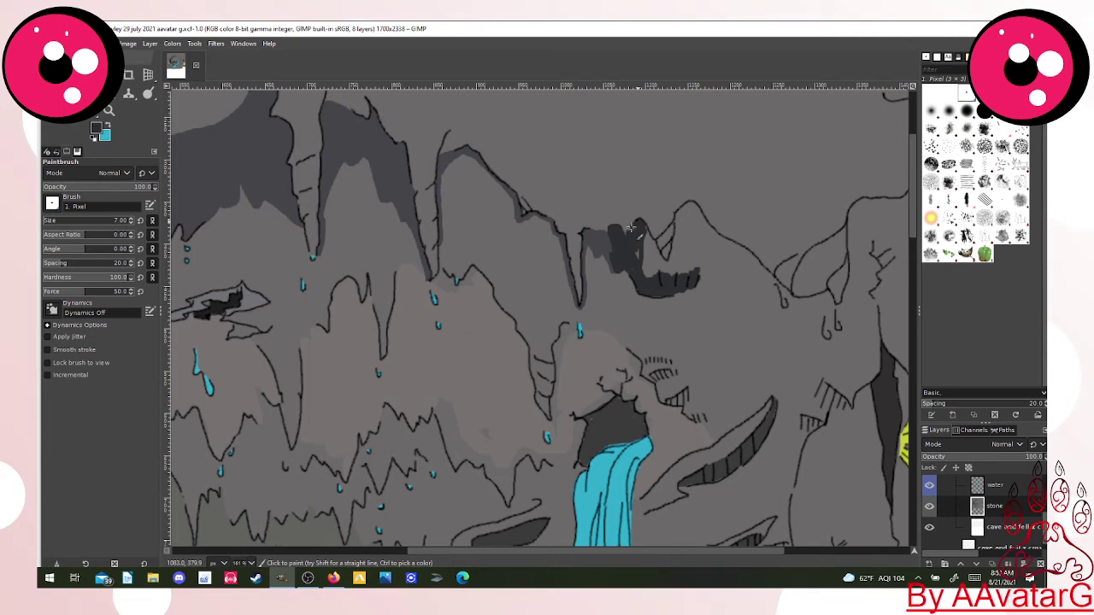
drag(641, 246, 643, 258)
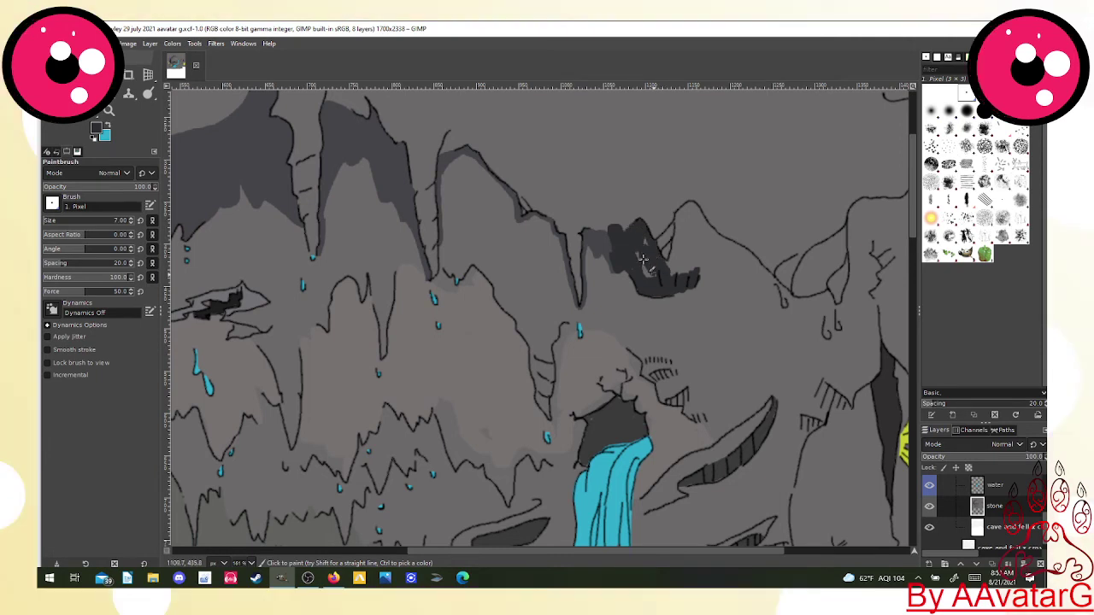
mouse_move(643, 258)
mouse_down()
mouse_move(663, 253)
mouse_move(674, 265)
mouse_up()
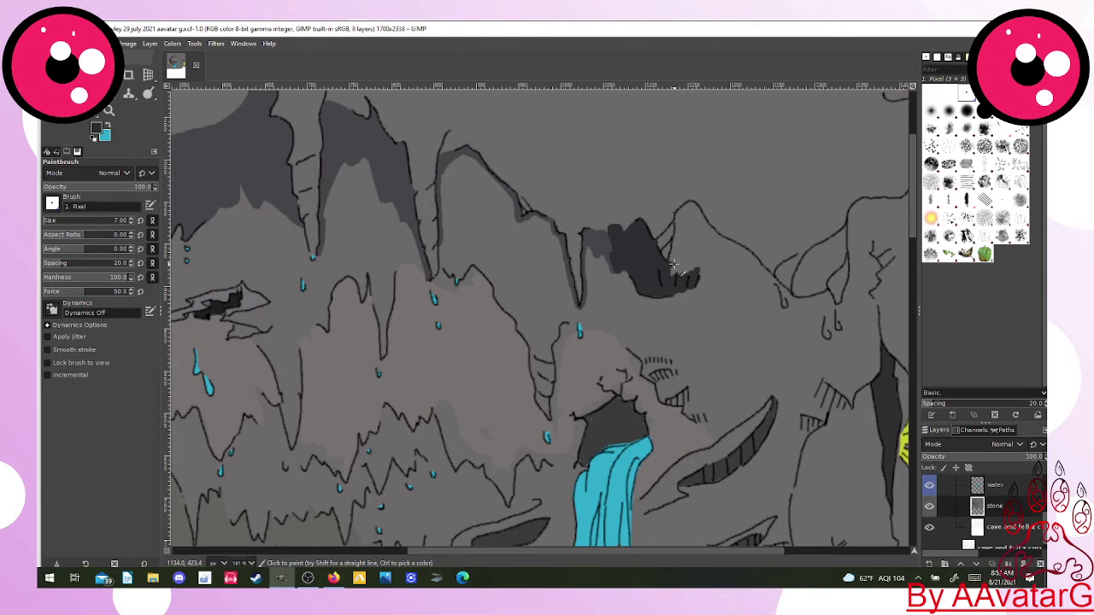
drag(674, 265, 678, 214)
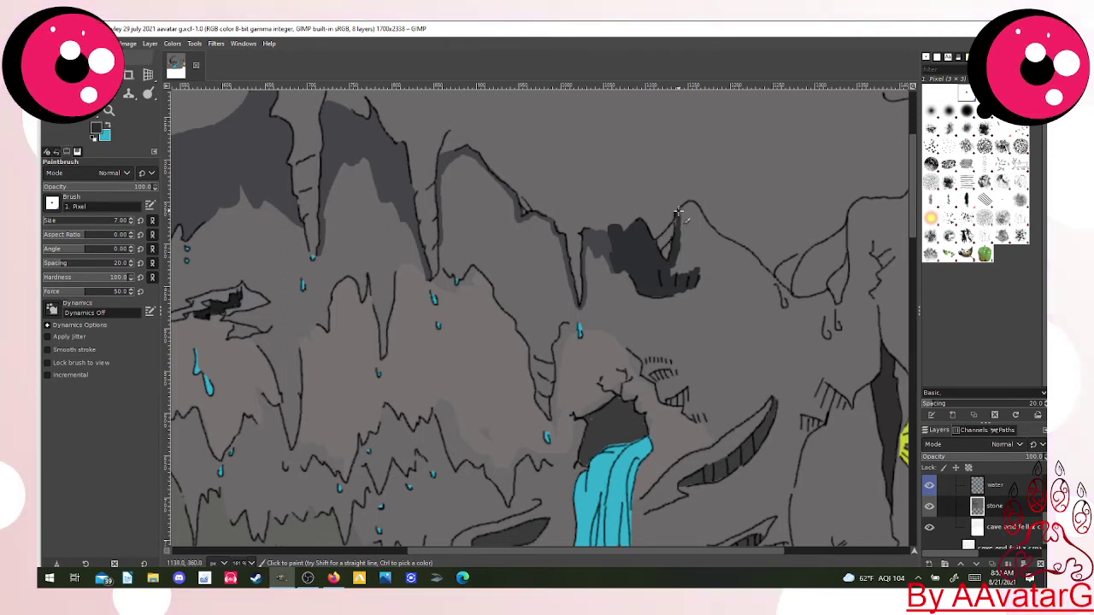
drag(678, 212, 713, 265)
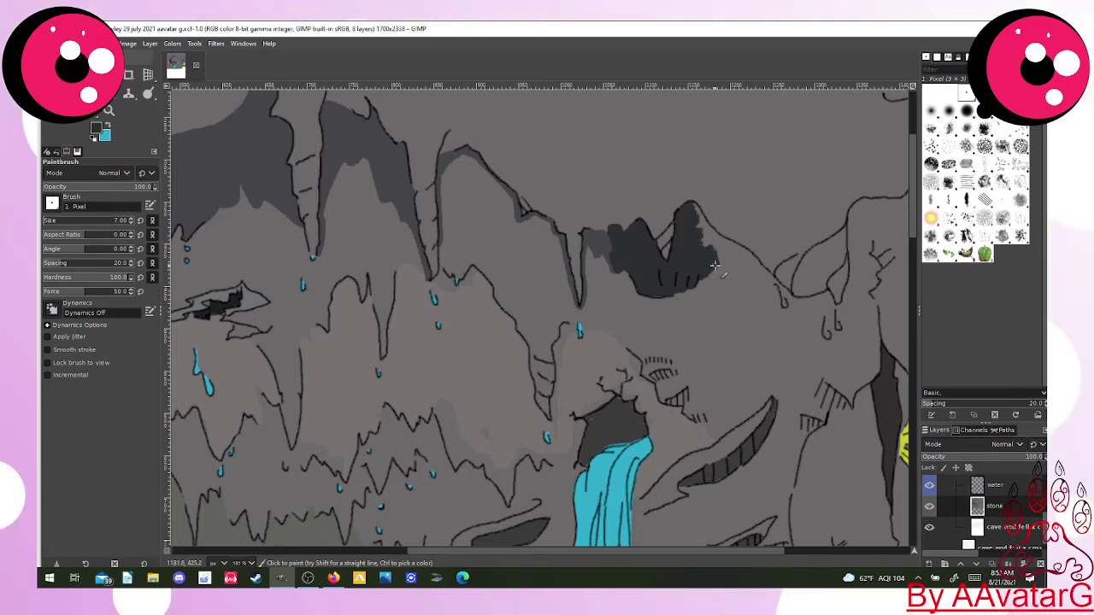
Shade the small hatched patches beside the waterfall opening and the two hatched notches on the wall past the curved crevice dark gray.
scroll(714, 266, up, 3)
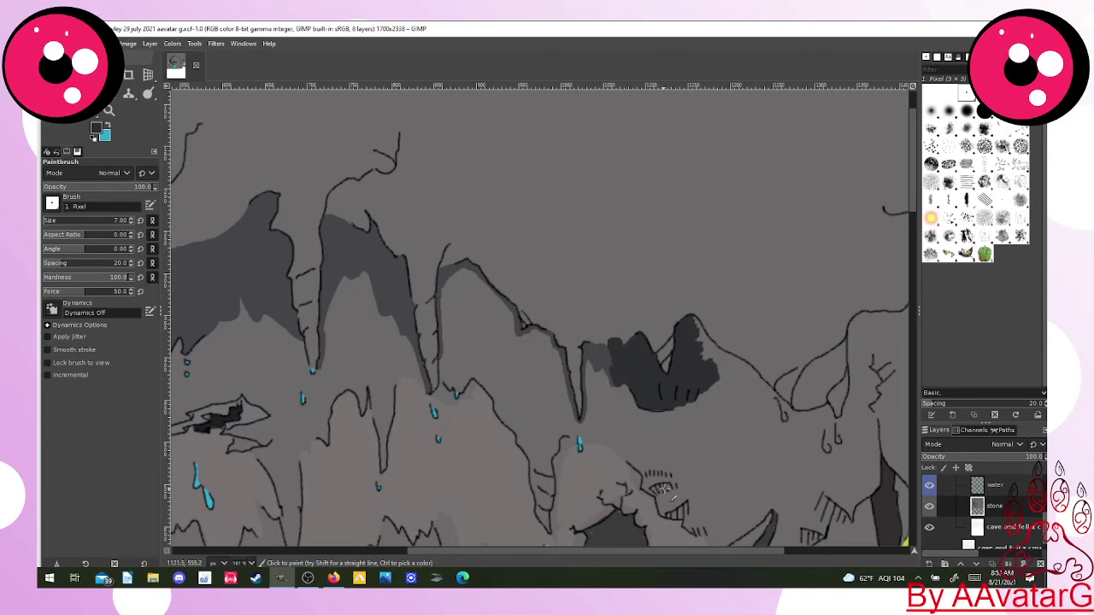
drag(663, 489, 676, 483)
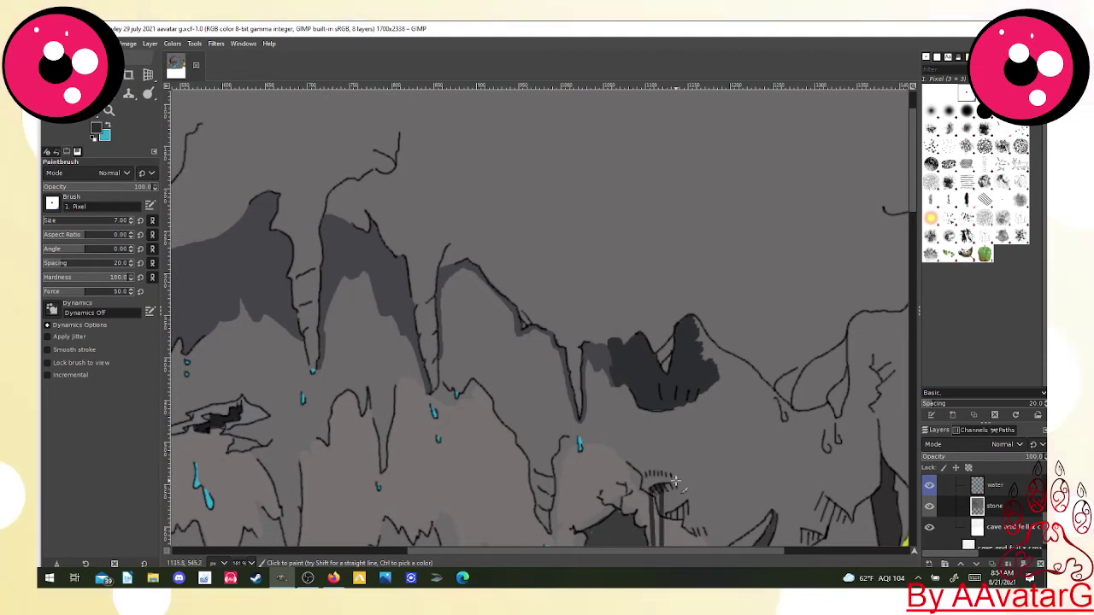
scroll(676, 483, down, 3)
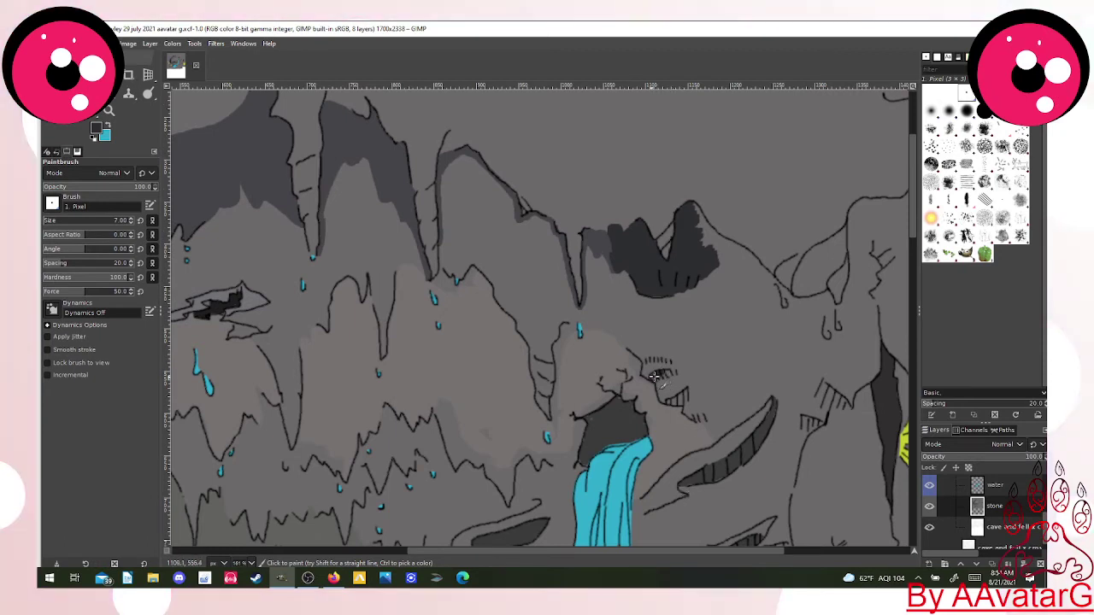
mouse_move(654, 377)
mouse_down()
mouse_move(674, 372)
mouse_move(660, 374)
mouse_move(671, 362)
mouse_move(648, 361)
mouse_move(676, 398)
mouse_move(667, 402)
mouse_move(685, 401)
mouse_up()
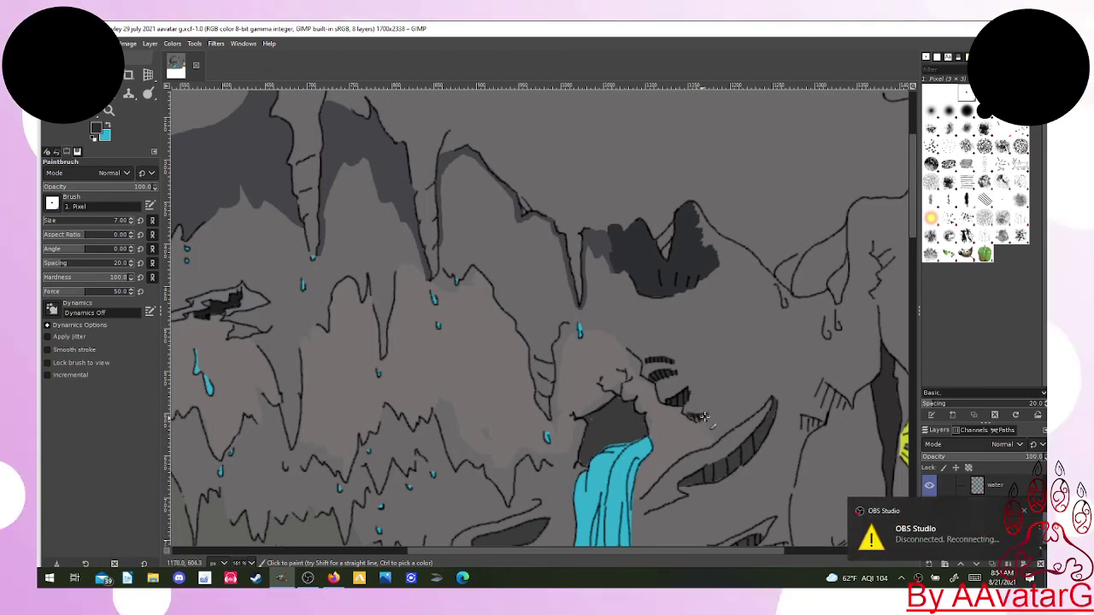
drag(691, 417, 701, 420)
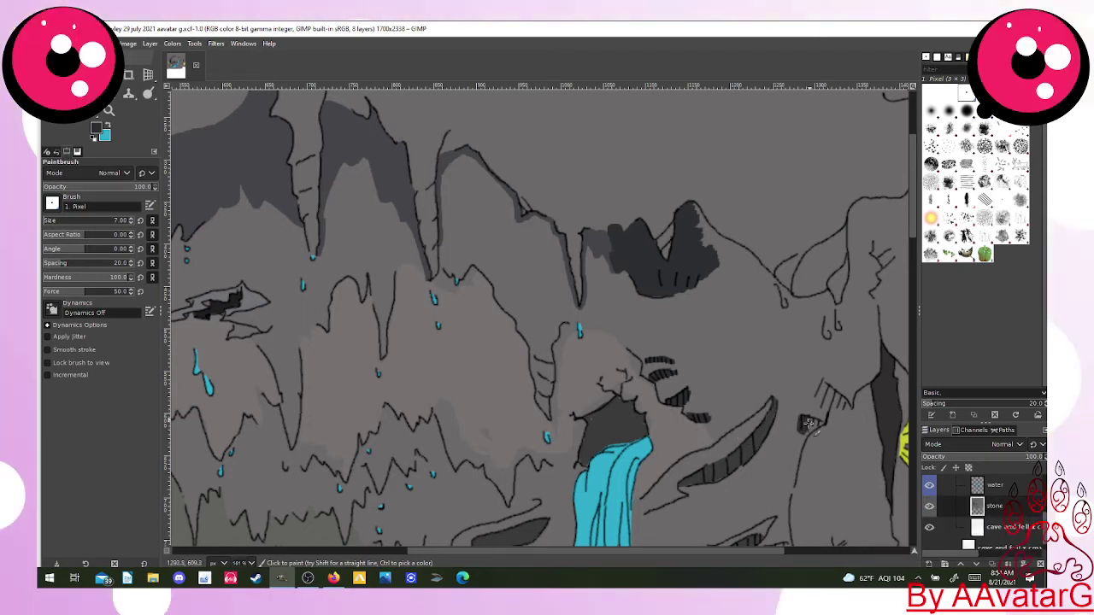
mouse_move(808, 423)
mouse_down()
mouse_move(821, 422)
mouse_move(802, 441)
mouse_up()
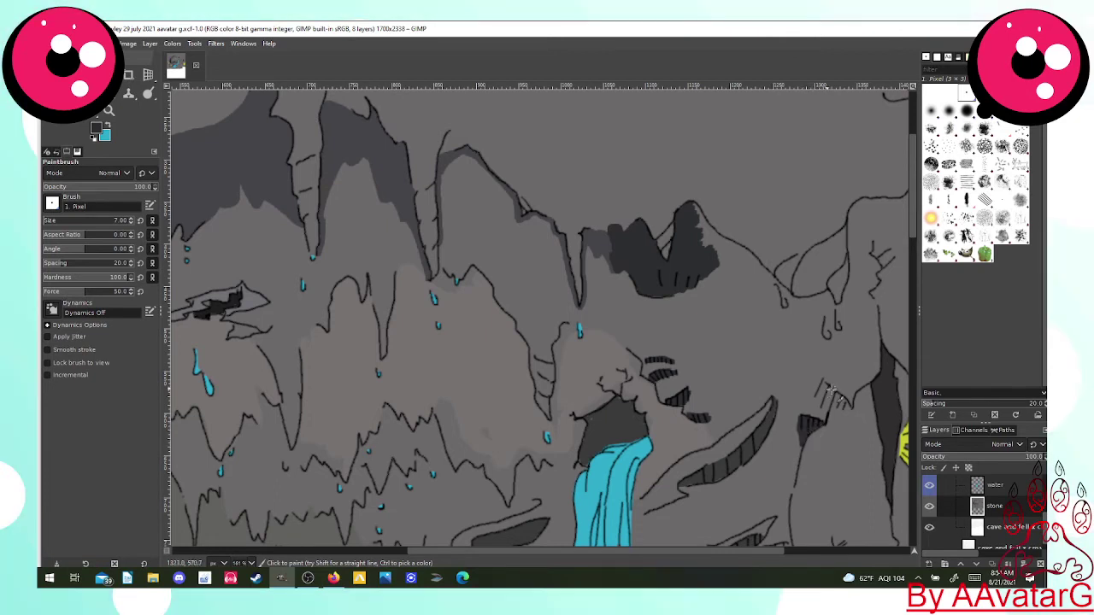
mouse_move(821, 384)
mouse_down()
mouse_move(825, 410)
mouse_move(844, 402)
mouse_move(825, 388)
mouse_move(823, 406)
mouse_move(836, 407)
mouse_up()
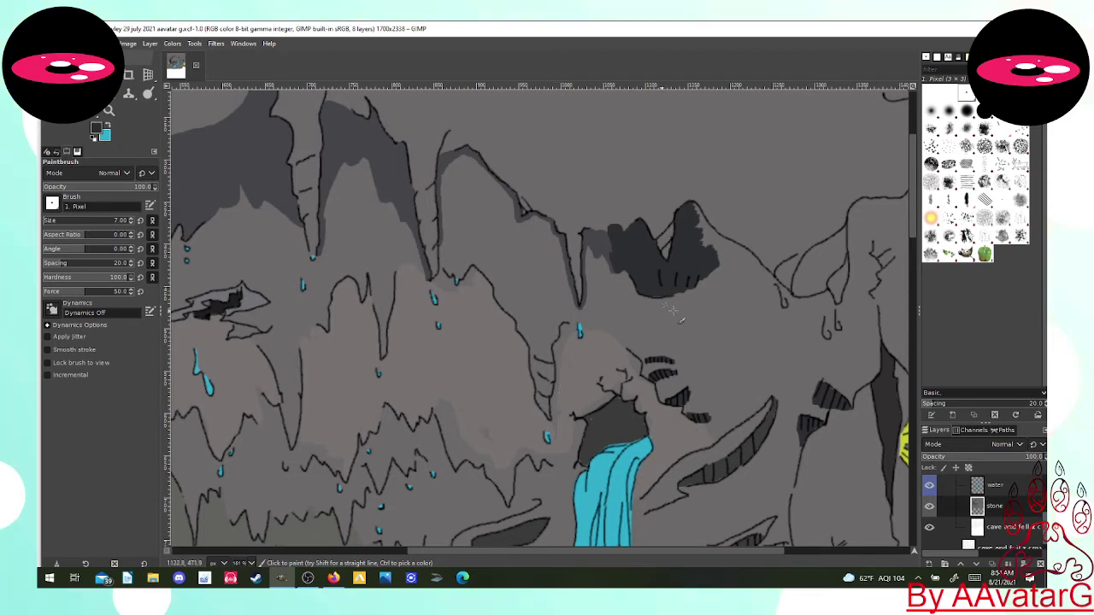
Extend the dark gray stone shadow across the arched hollow beside the small hatched stalactite and down its sloping outer edge.
mouse_move(694, 209)
mouse_down()
mouse_move(707, 235)
mouse_move(697, 254)
mouse_move(729, 248)
mouse_up()
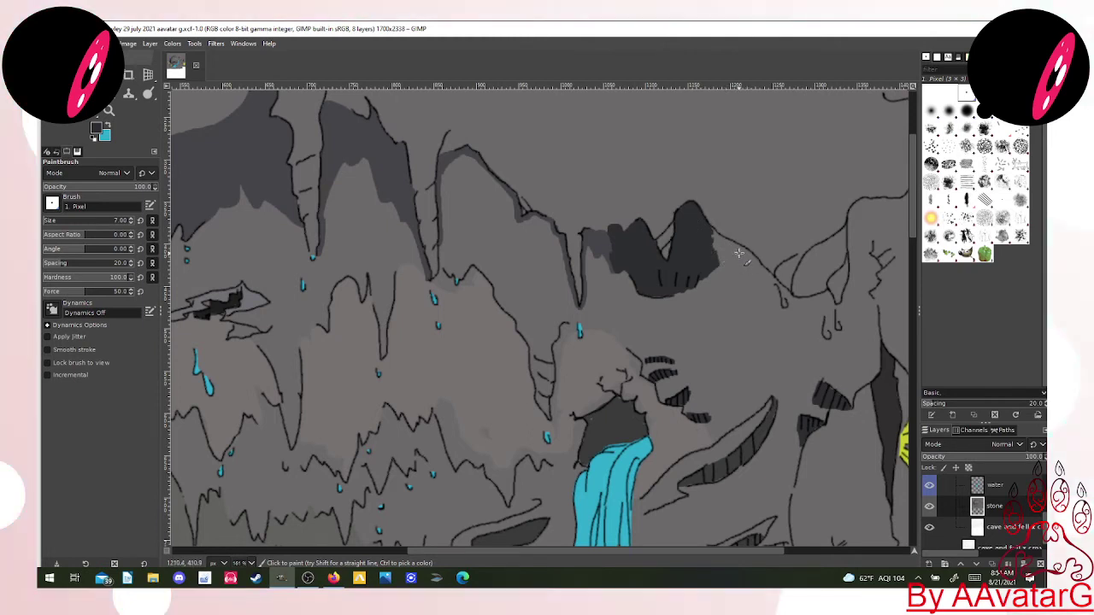
drag(742, 247, 720, 265)
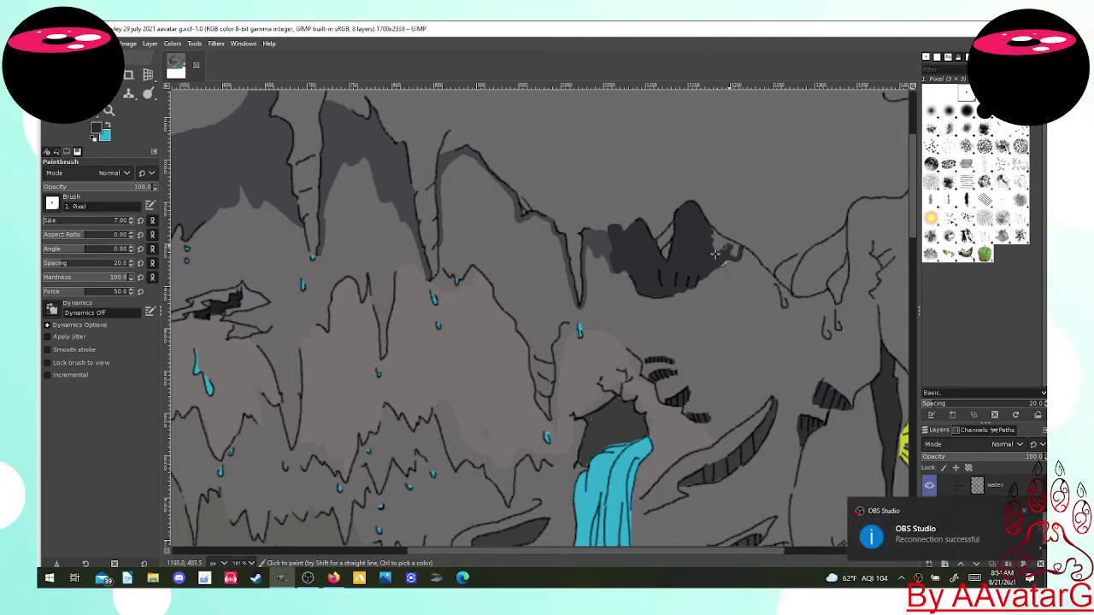
drag(715, 254, 725, 244)
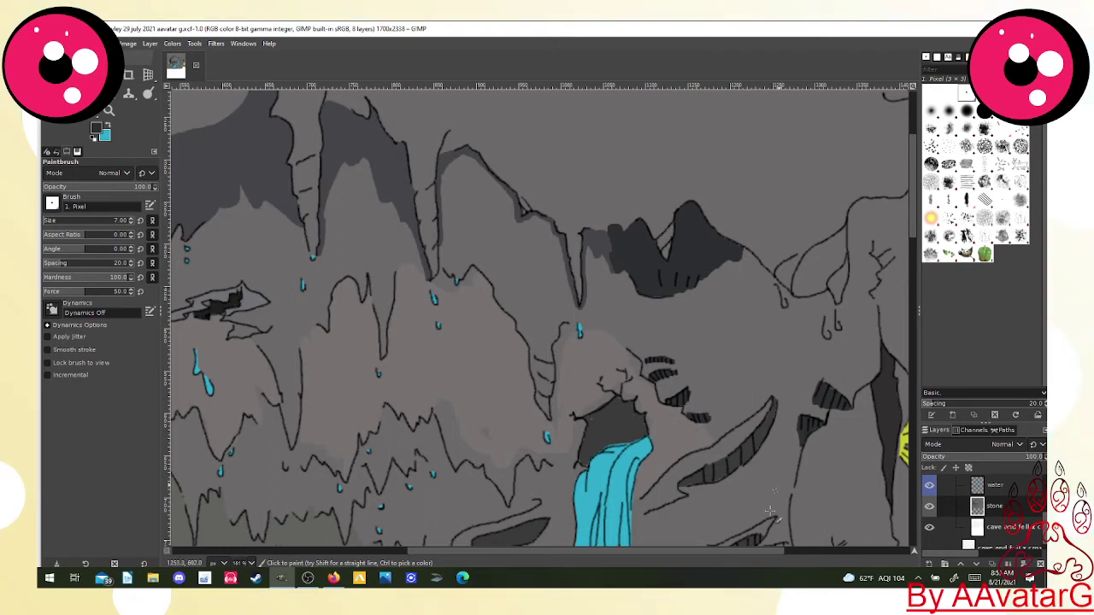
Paint dark gray shadow inside the pointed ceiling hollow near the canvas edge and under the ceiling line running out to that edge.
drag(746, 550, 865, 519)
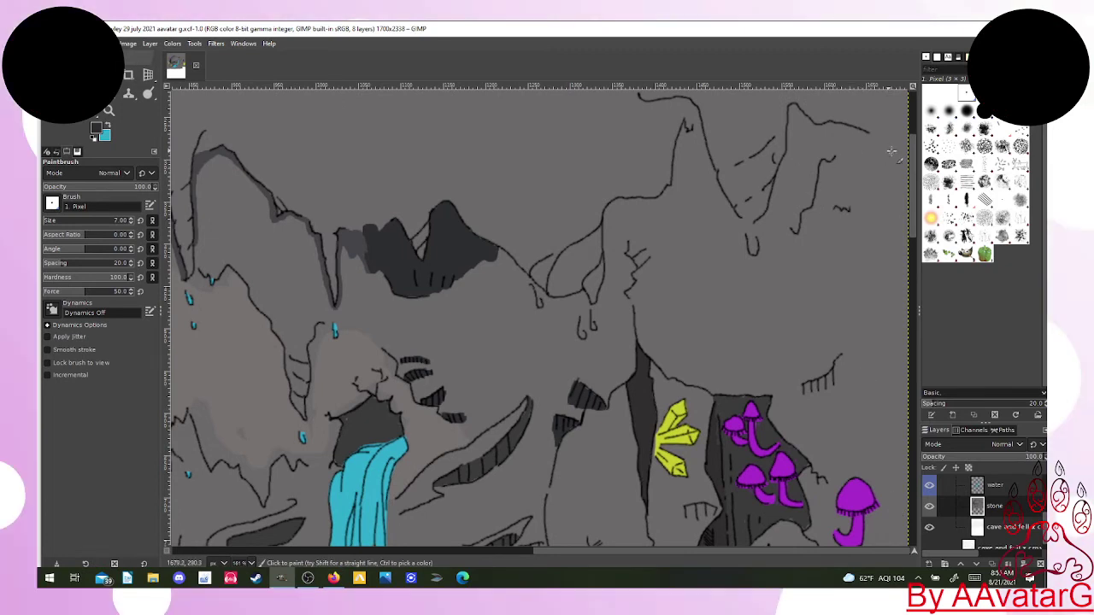
drag(904, 141, 823, 126)
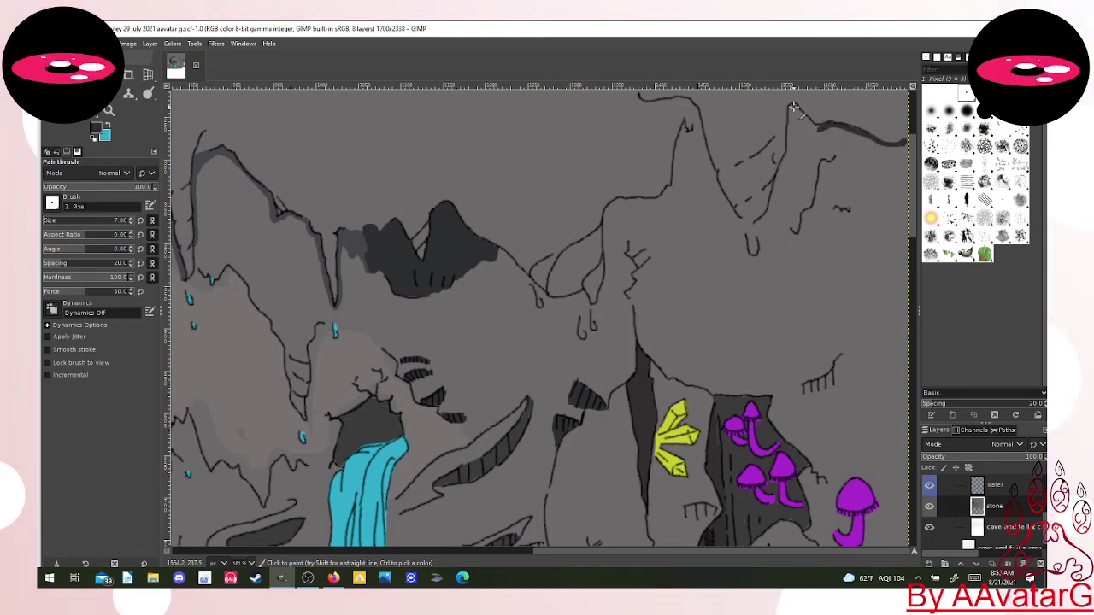
mouse_move(792, 106)
mouse_down()
mouse_move(797, 147)
mouse_move(782, 183)
mouse_move(795, 156)
mouse_move(760, 225)
mouse_up()
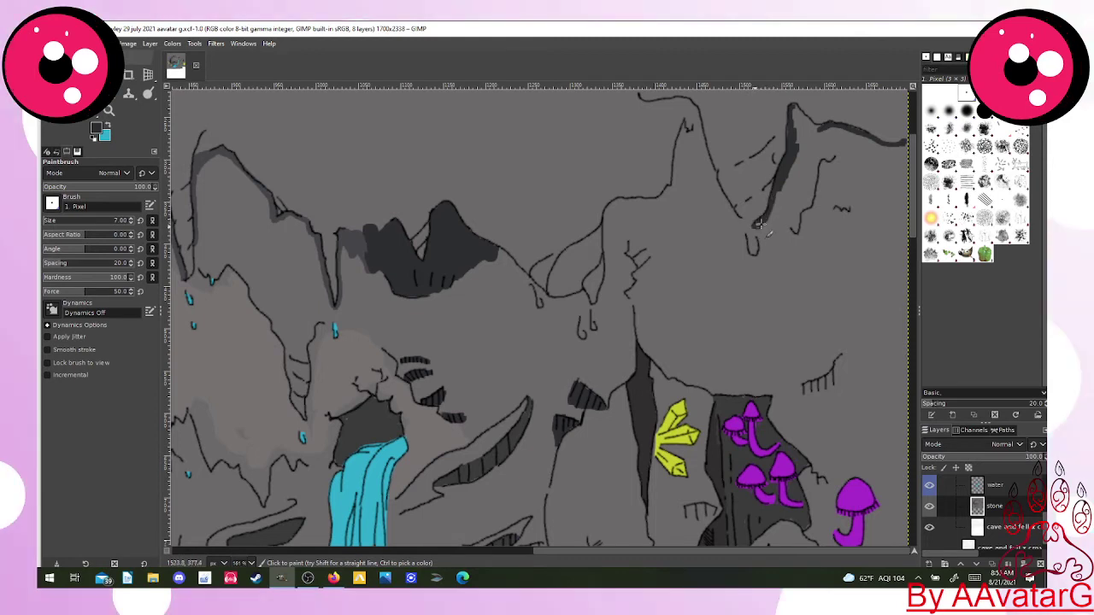
mouse_move(791, 166)
mouse_down()
mouse_move(783, 184)
mouse_move(795, 227)
mouse_move(783, 183)
mouse_move(783, 205)
mouse_move(801, 219)
mouse_move(792, 213)
mouse_move(812, 214)
mouse_move(823, 188)
mouse_move(817, 162)
mouse_move(810, 205)
mouse_move(813, 161)
mouse_move(800, 195)
mouse_move(812, 154)
mouse_move(795, 192)
mouse_move(804, 159)
mouse_move(794, 106)
mouse_up()
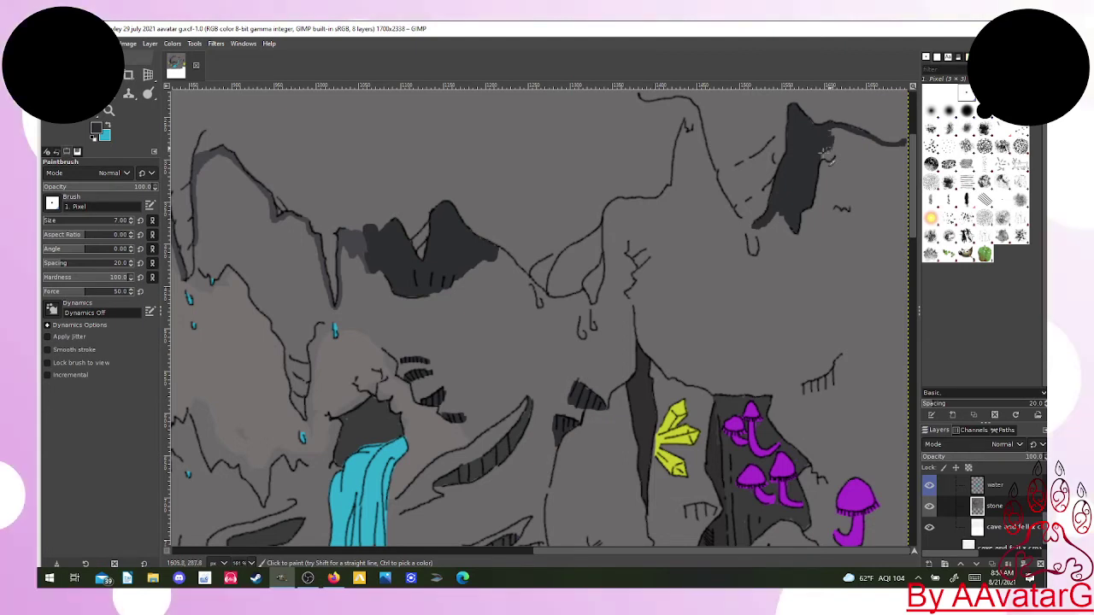
mouse_move(826, 154)
mouse_down()
mouse_move(840, 129)
mouse_move(860, 154)
mouse_up()
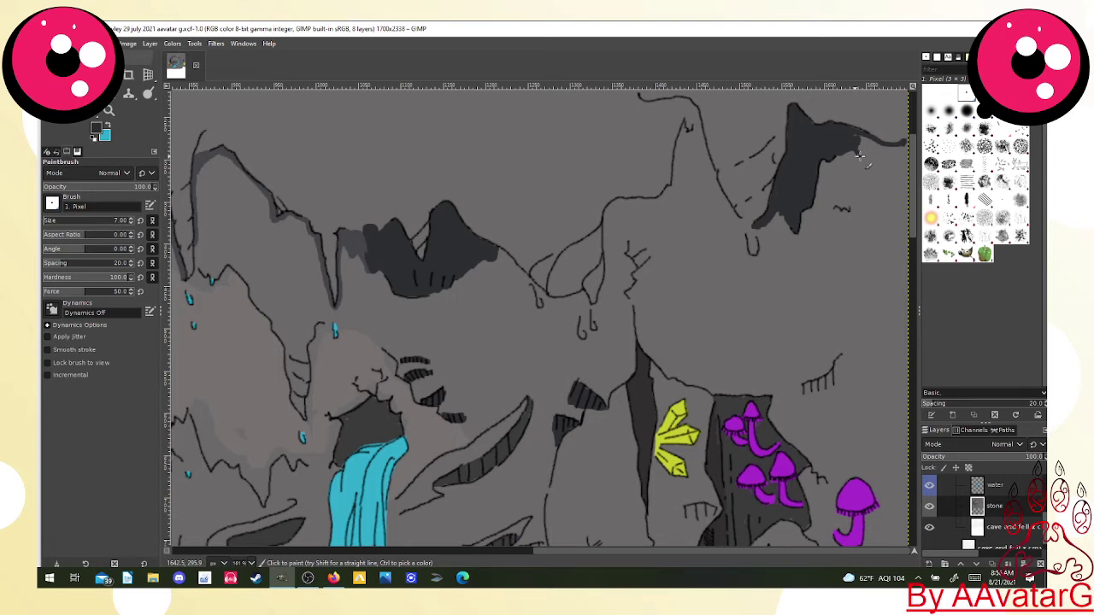
drag(860, 155, 908, 150)
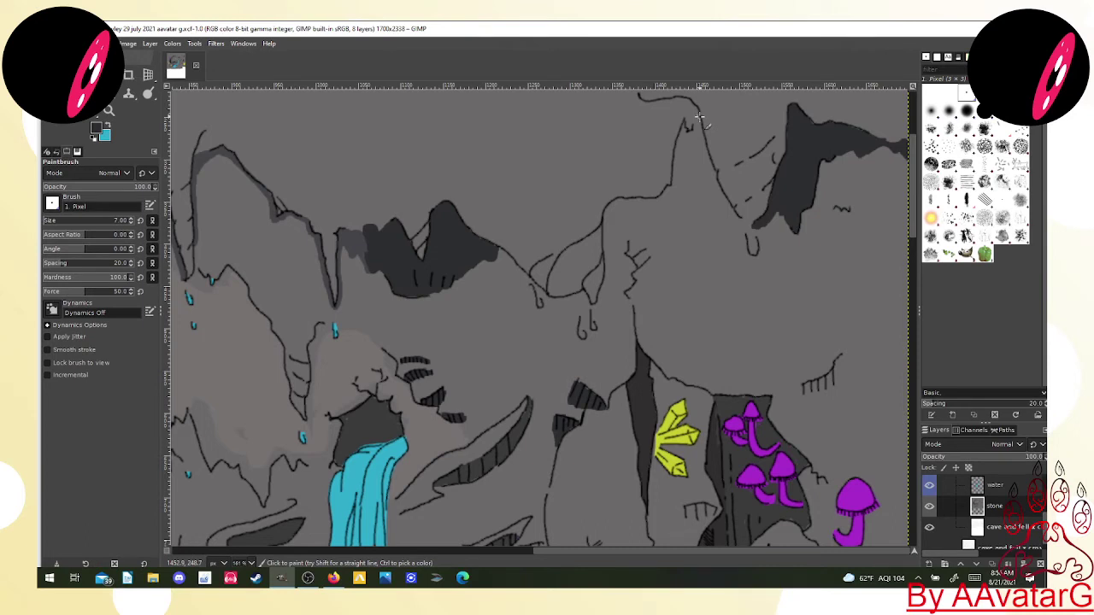
Shade the neighboring pointed ceiling hollow dark gray, including the stalactite tip with its hanging drip and the curved ledge toward the next stalactite.
mouse_move(699, 117)
mouse_down()
mouse_move(714, 182)
mouse_move(742, 224)
mouse_up()
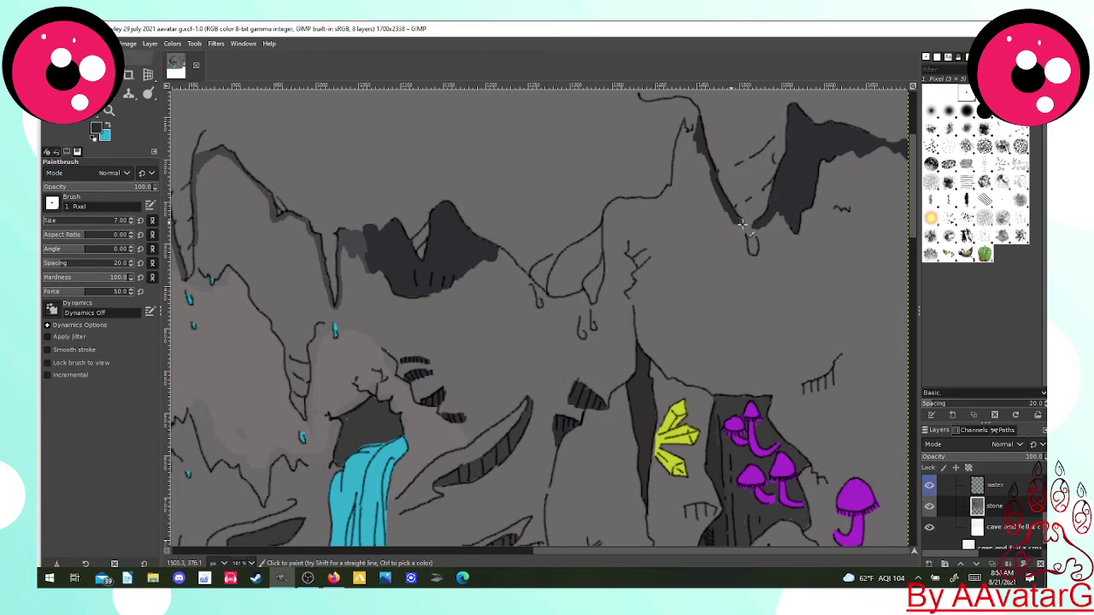
mouse_move(742, 224)
mouse_down()
mouse_move(686, 133)
mouse_move(677, 150)
mouse_up()
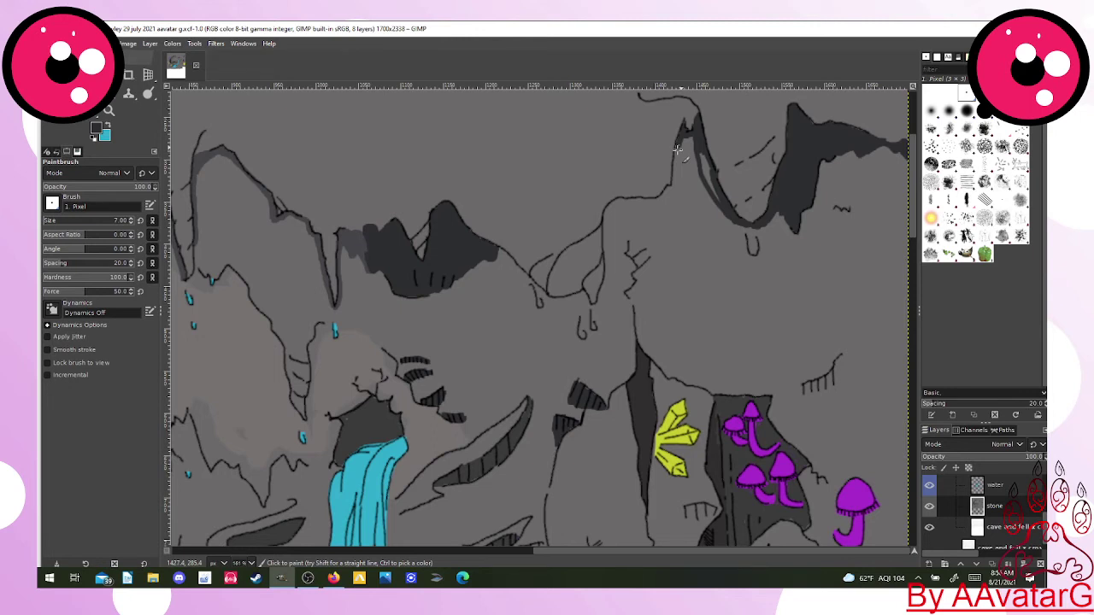
drag(677, 150, 673, 186)
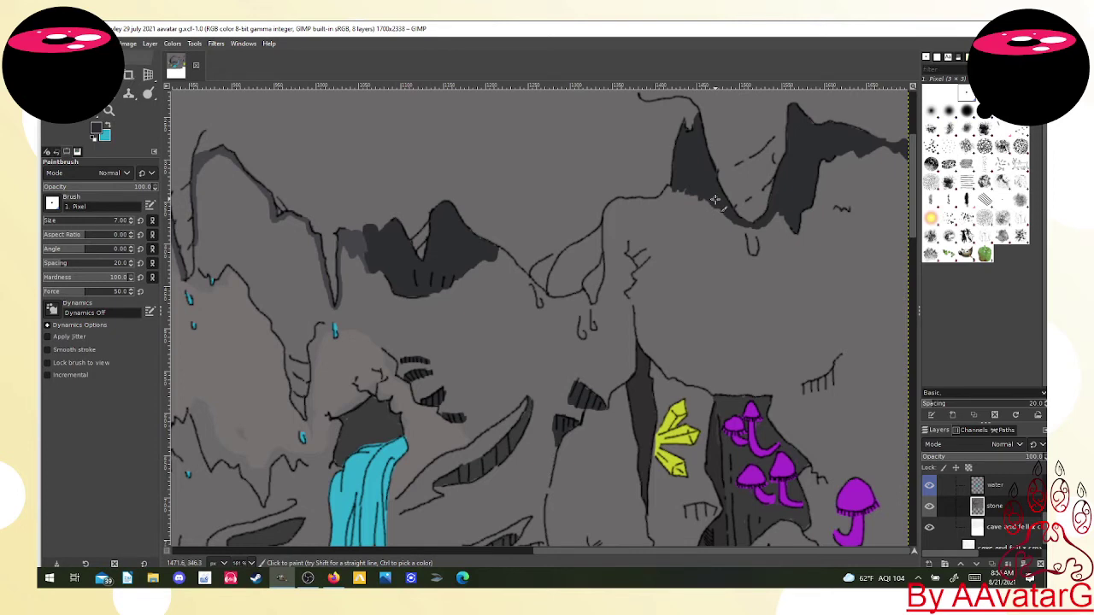
drag(749, 234, 753, 249)
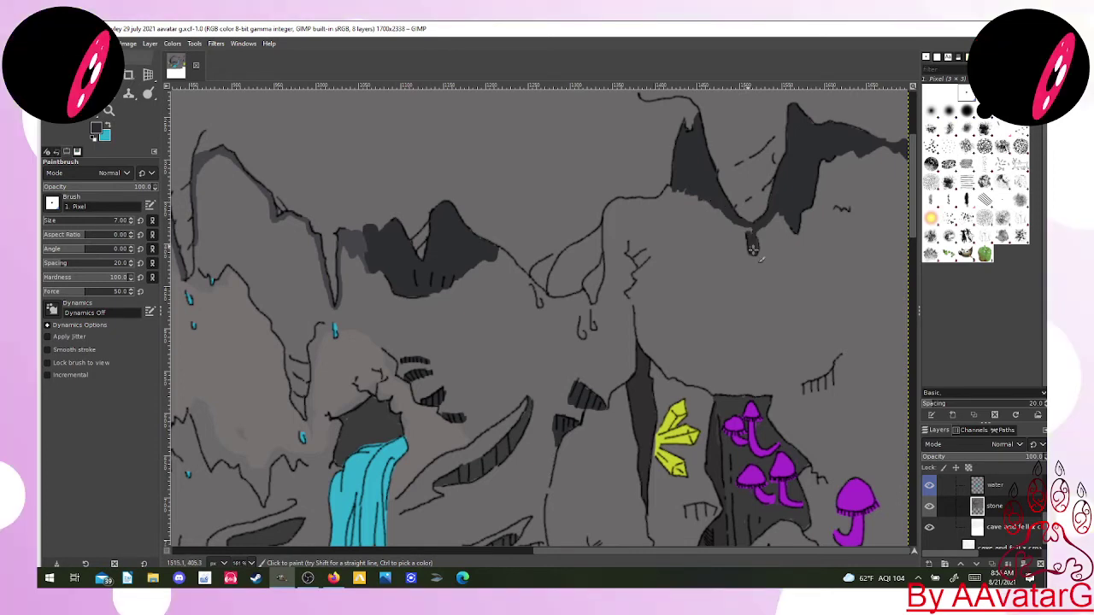
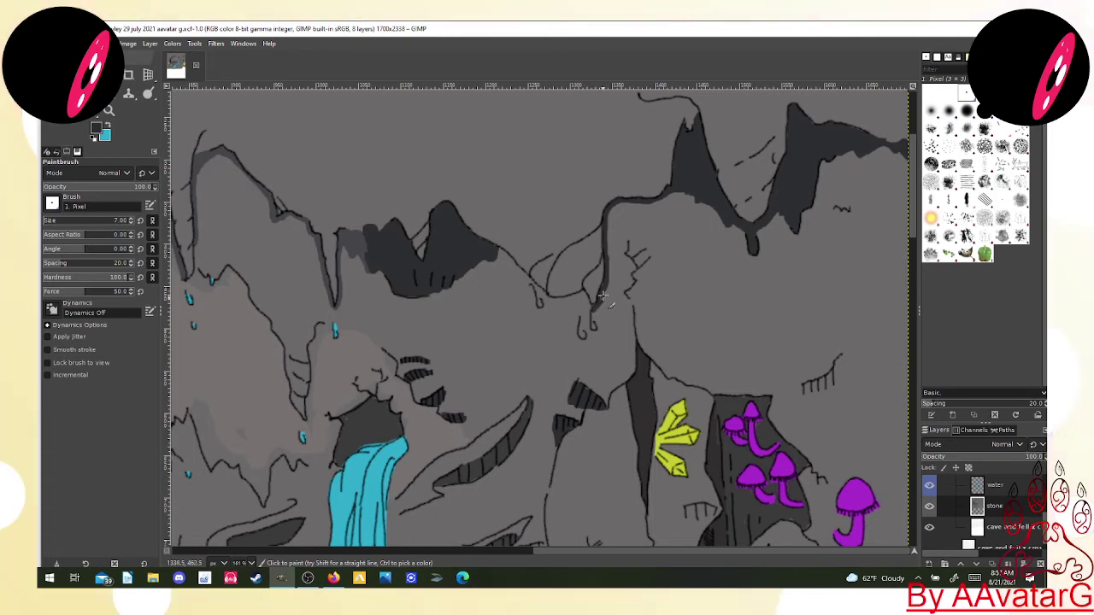
mouse_move(602, 297)
mouse_down()
mouse_move(617, 222)
mouse_move(637, 206)
mouse_move(614, 210)
mouse_move(603, 299)
mouse_up()
Paint the three drips hanging beneath the next stalactite cluster blue on the water layer, using the swapped foreground color.
click(1002, 487)
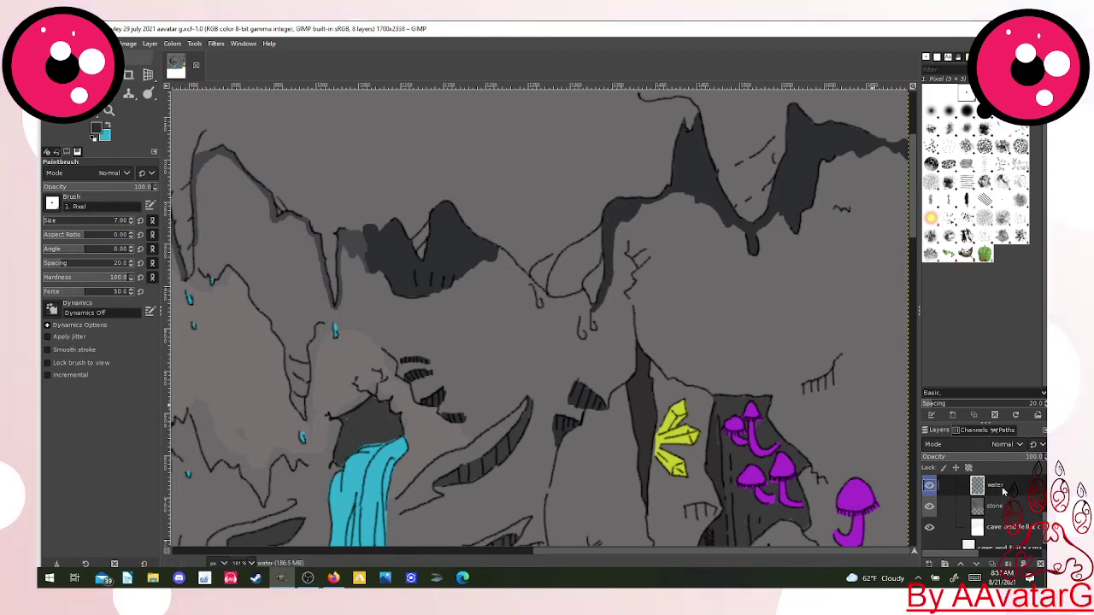
click(108, 126)
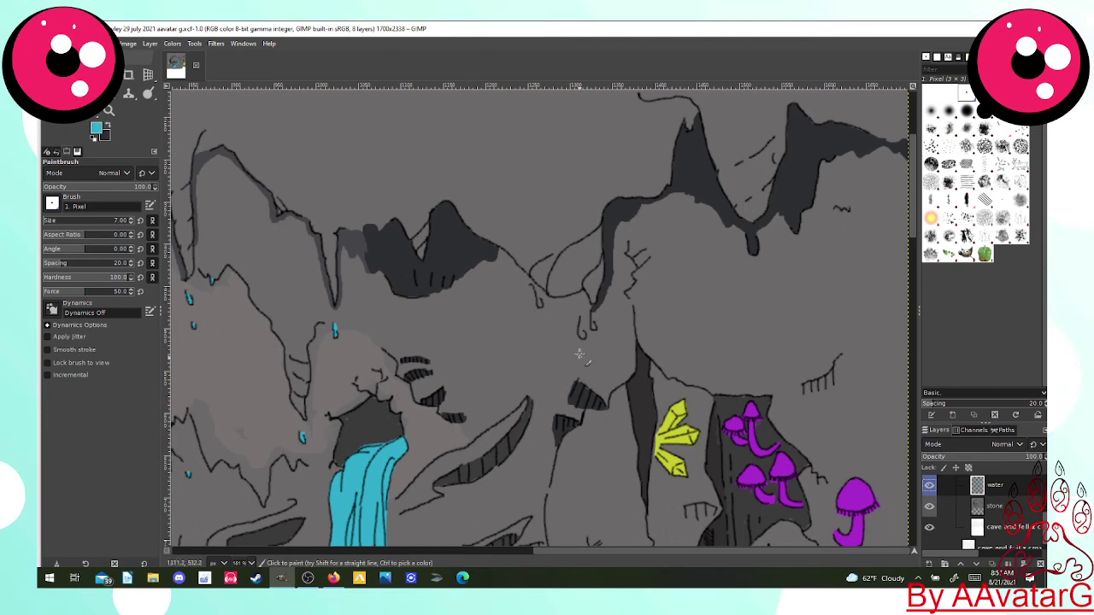
mouse_move(580, 326)
mouse_down()
mouse_move(584, 336)
mouse_move(592, 315)
mouse_move(593, 330)
mouse_up()
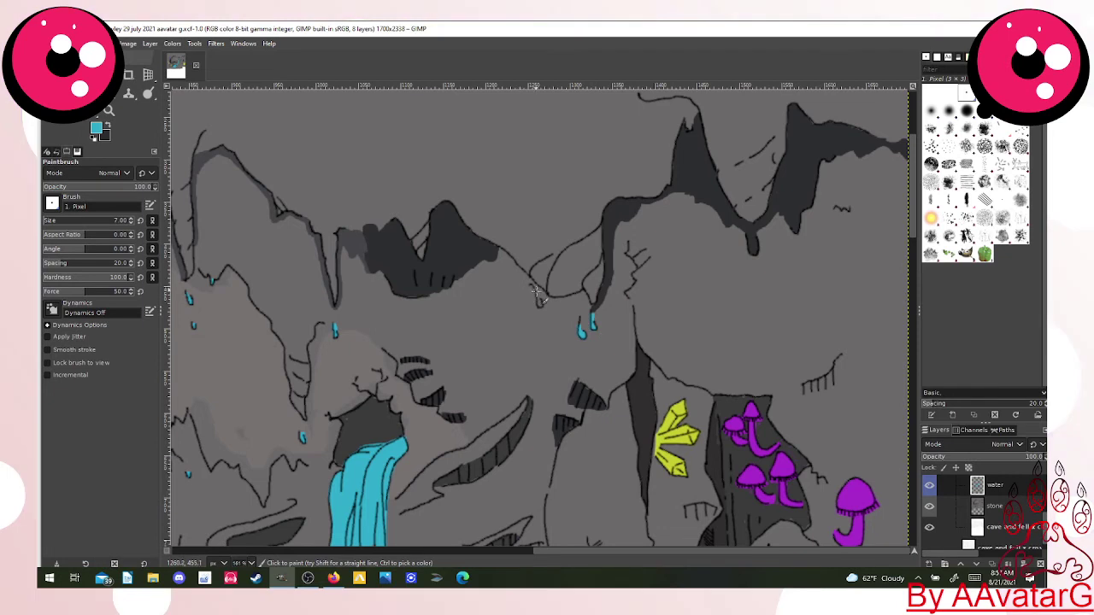
drag(536, 289, 539, 303)
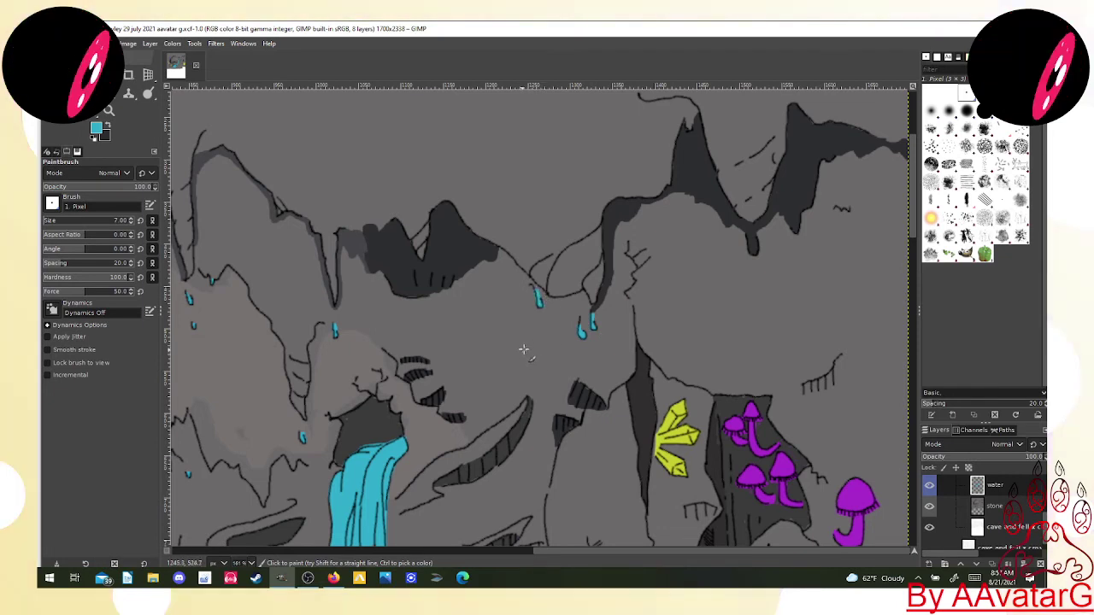
Swap the colors back on the stone layer, darken the gray foreground color, and shade the small hatched patch above the large purple mushroom.
click(107, 123)
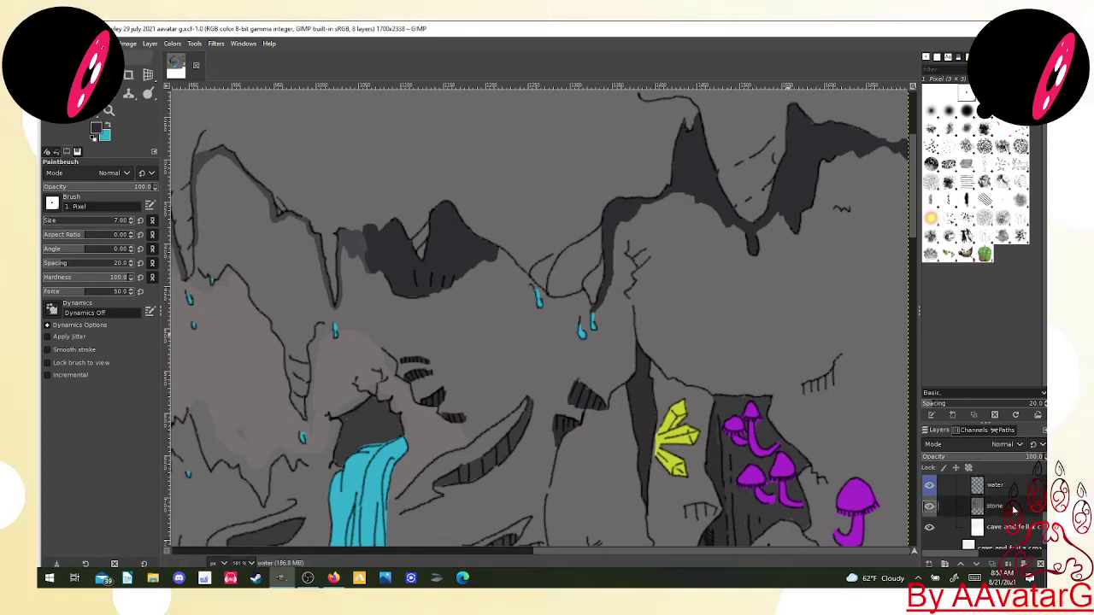
click(1012, 505)
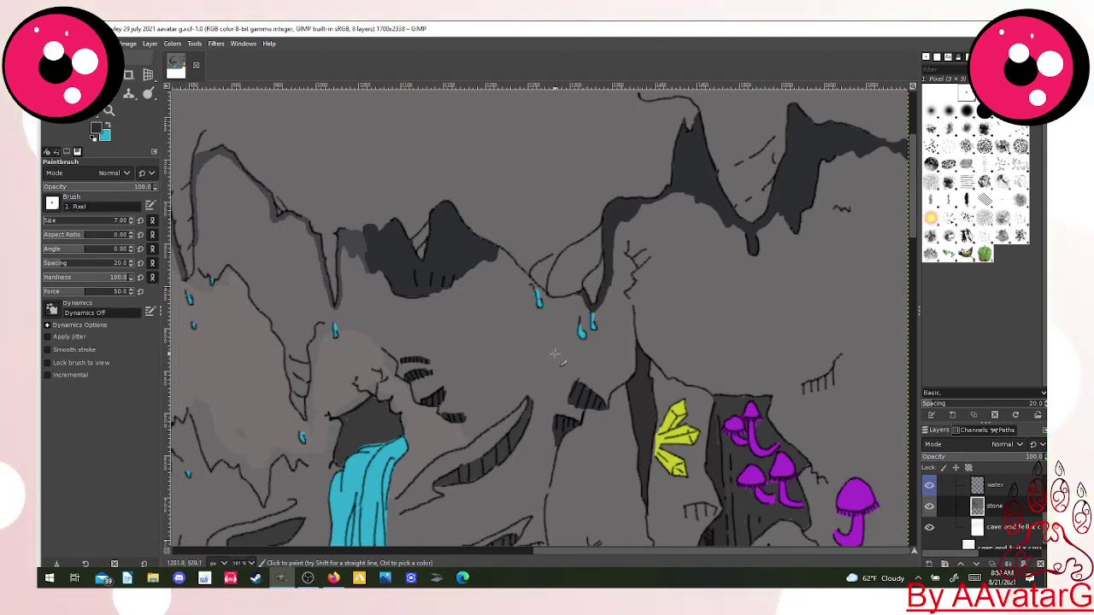
click(96, 130)
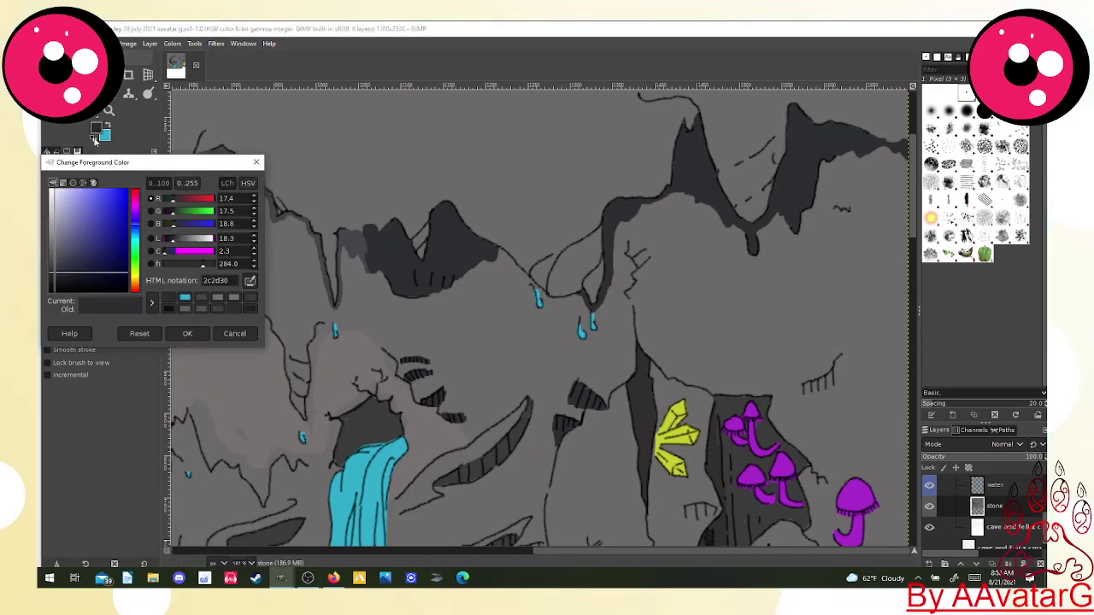
click(182, 334)
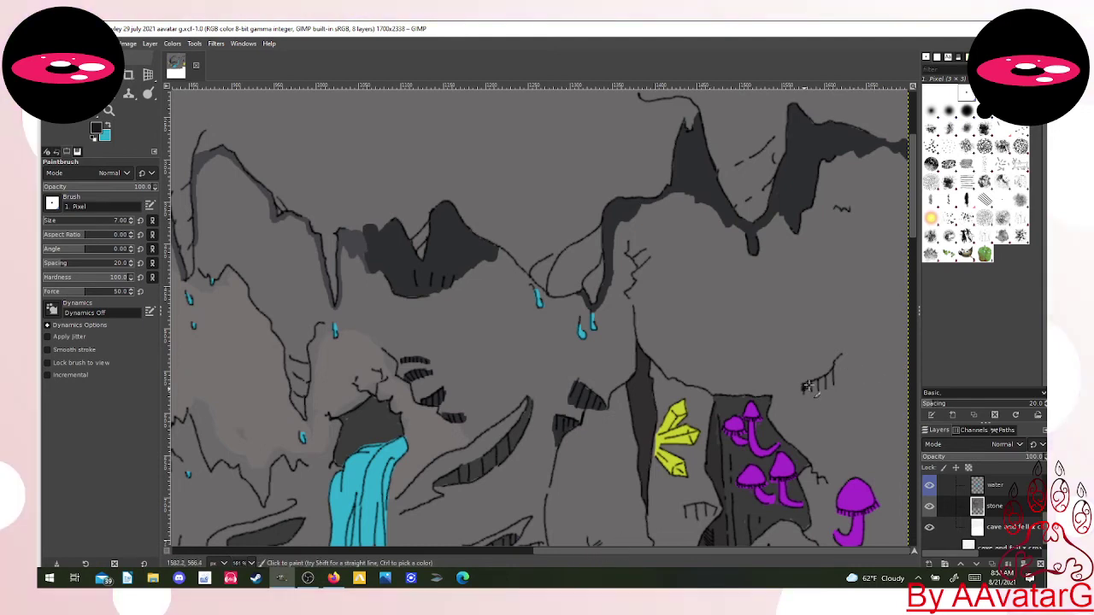
mouse_move(804, 387)
mouse_down()
mouse_move(833, 381)
mouse_move(842, 357)
mouse_move(823, 388)
mouse_up()
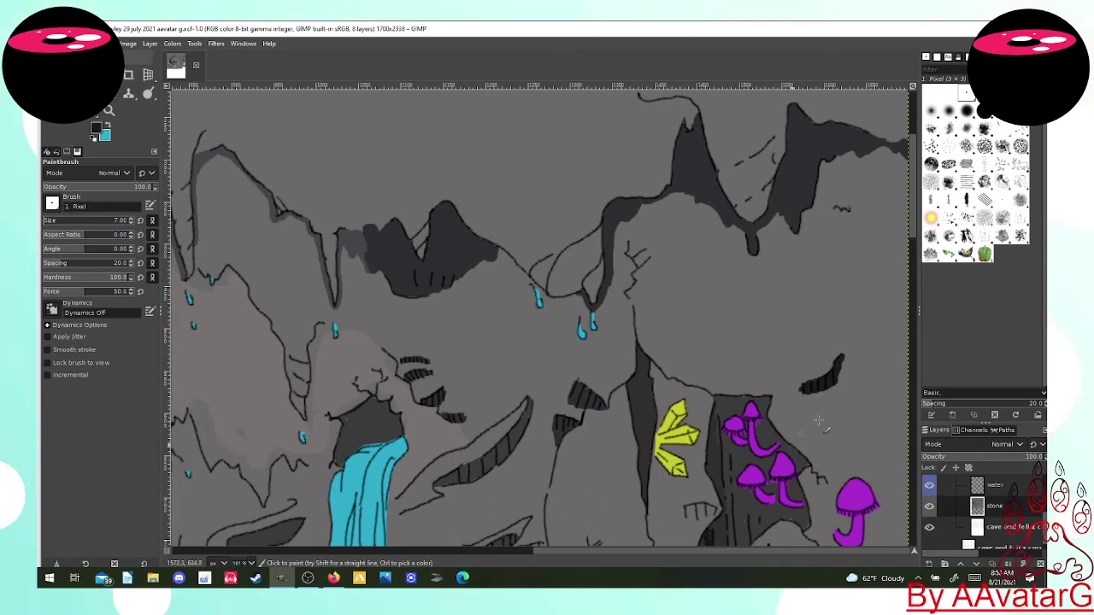
Paint near-black shadow down the winding crevice below the purple mushroom cluster, continuing in a narrow strip beside the large yellow crystals.
scroll(909, 273, down, 5)
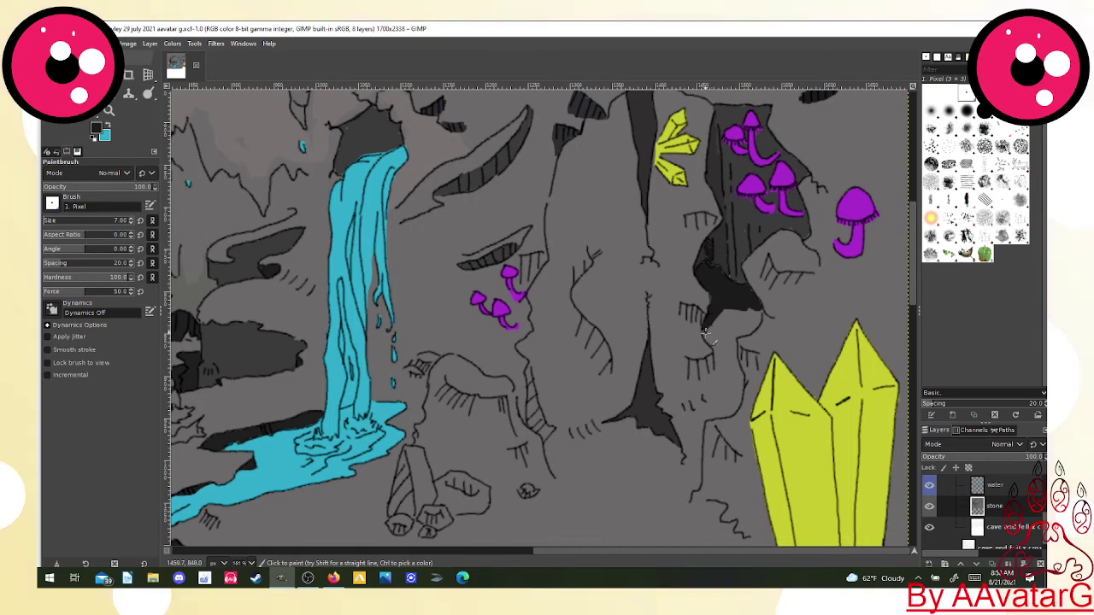
mouse_move(712, 335)
mouse_down()
mouse_move(732, 314)
mouse_move(759, 318)
mouse_move(718, 351)
mouse_move(737, 353)
mouse_move(742, 374)
mouse_up()
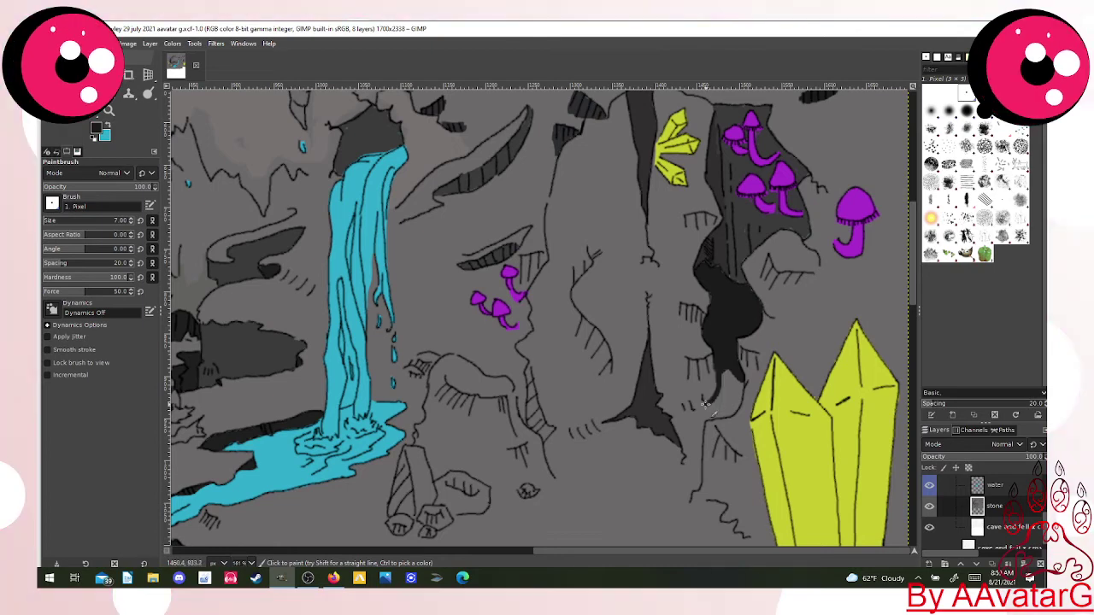
drag(705, 404, 694, 424)
drag(703, 416, 733, 396)
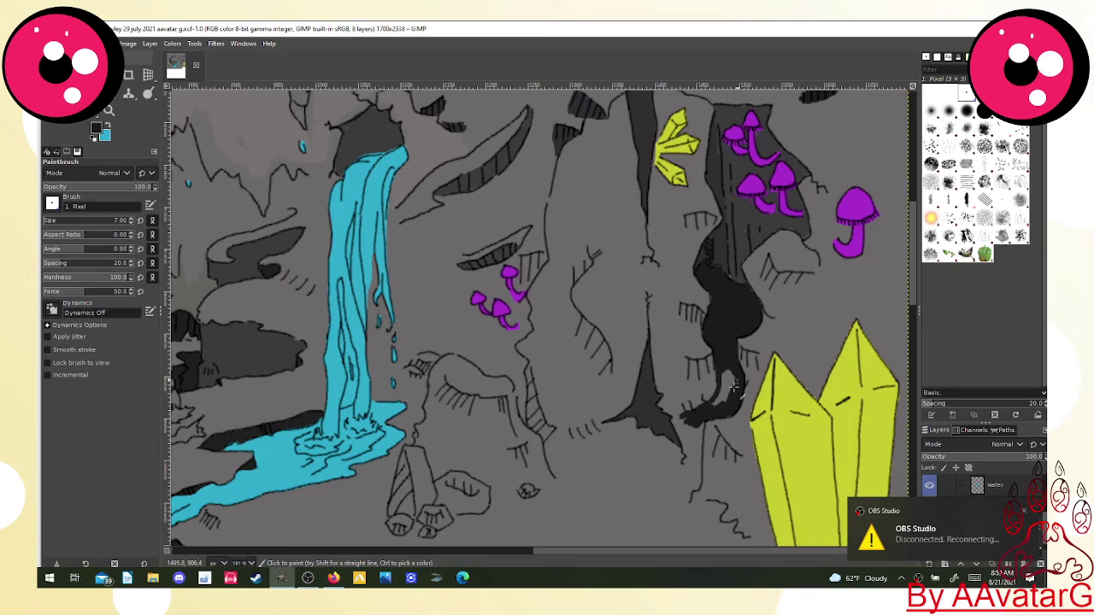
drag(734, 387, 720, 404)
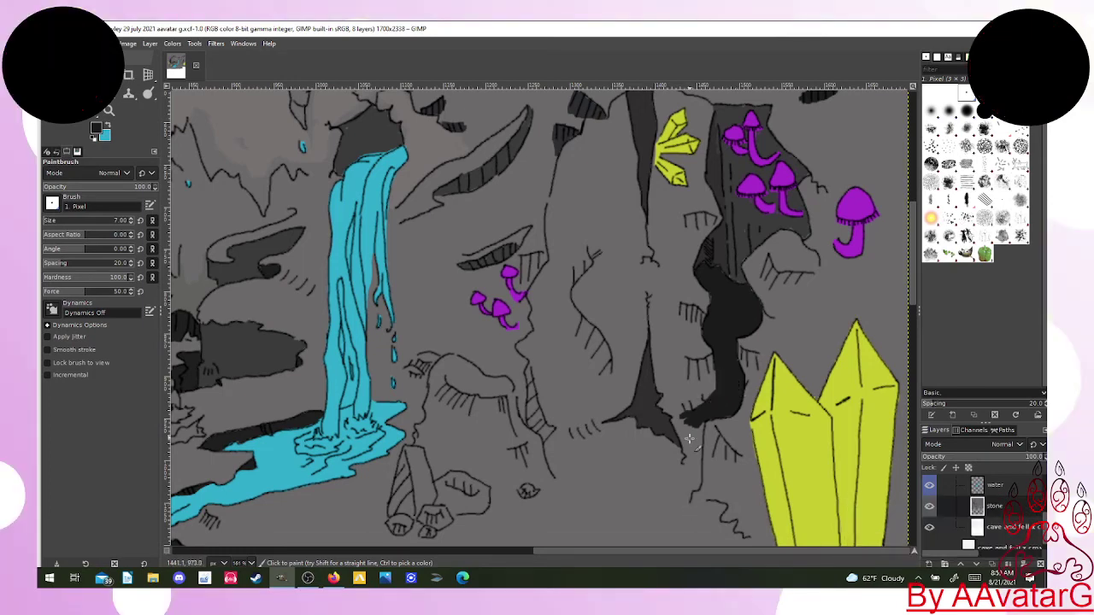
mouse_move(700, 417)
mouse_down()
mouse_move(694, 489)
mouse_move(703, 422)
mouse_move(698, 476)
mouse_up()
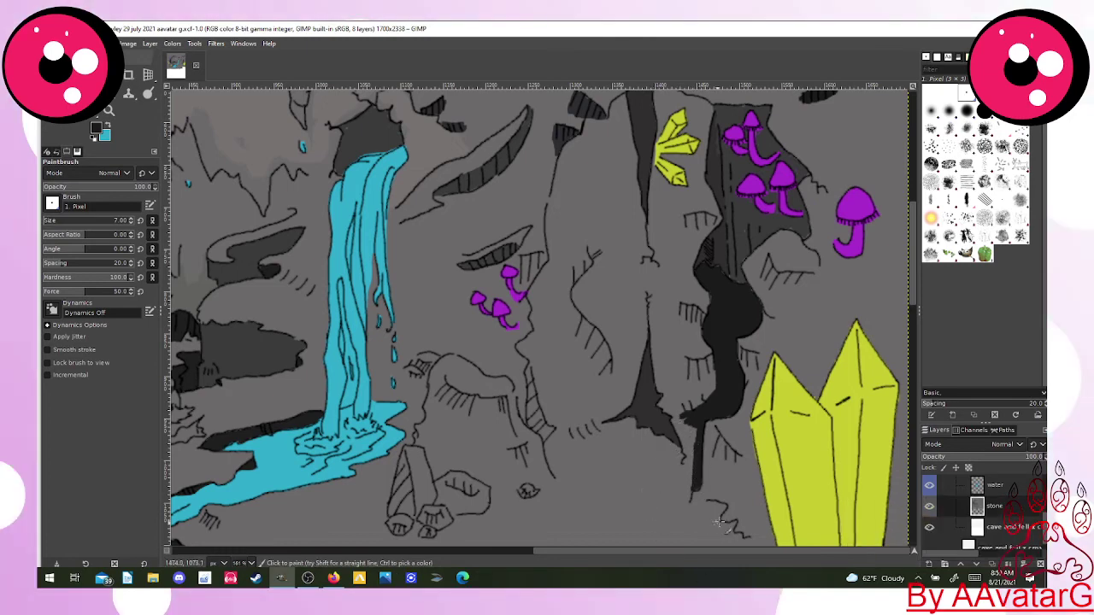
Outline a closed, jagged near-black shadow across the cave floor, from the base of the wall crack down to the foot of the crystals.
mouse_move(913, 299)
mouse_down()
mouse_move(912, 347)
mouse_move(917, 319)
mouse_up()
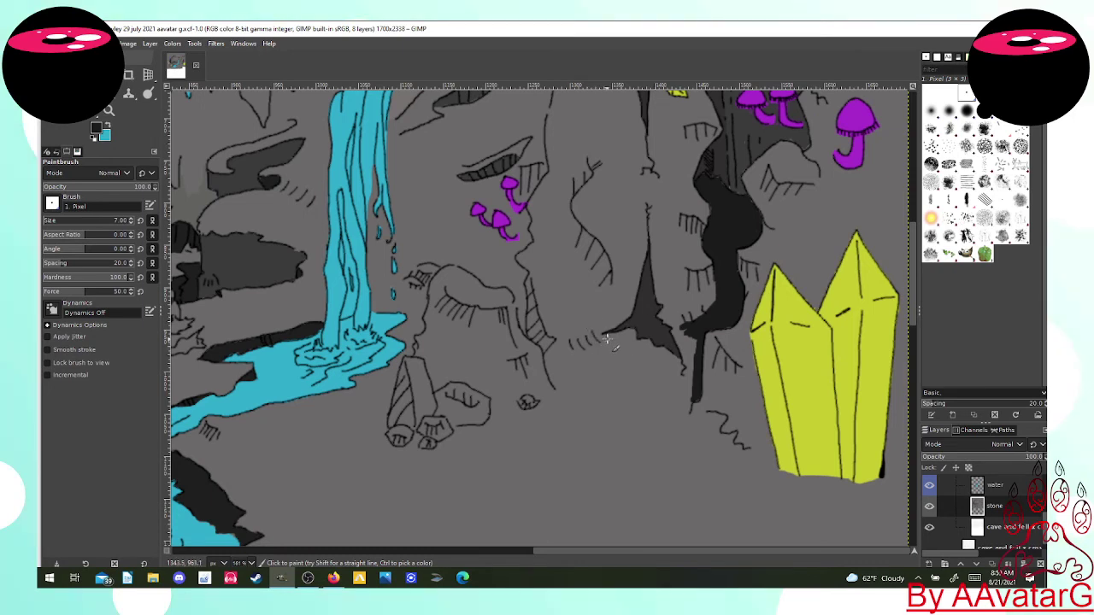
mouse_move(609, 339)
mouse_down()
mouse_move(546, 360)
mouse_move(561, 392)
mouse_move(640, 414)
mouse_move(647, 426)
mouse_move(630, 450)
mouse_move(709, 466)
mouse_move(687, 480)
mouse_move(697, 499)
mouse_move(754, 508)
mouse_up()
mouse_move(692, 526)
mouse_down()
mouse_move(786, 532)
mouse_move(781, 497)
mouse_move(723, 436)
mouse_move(726, 413)
mouse_move(704, 413)
mouse_up()
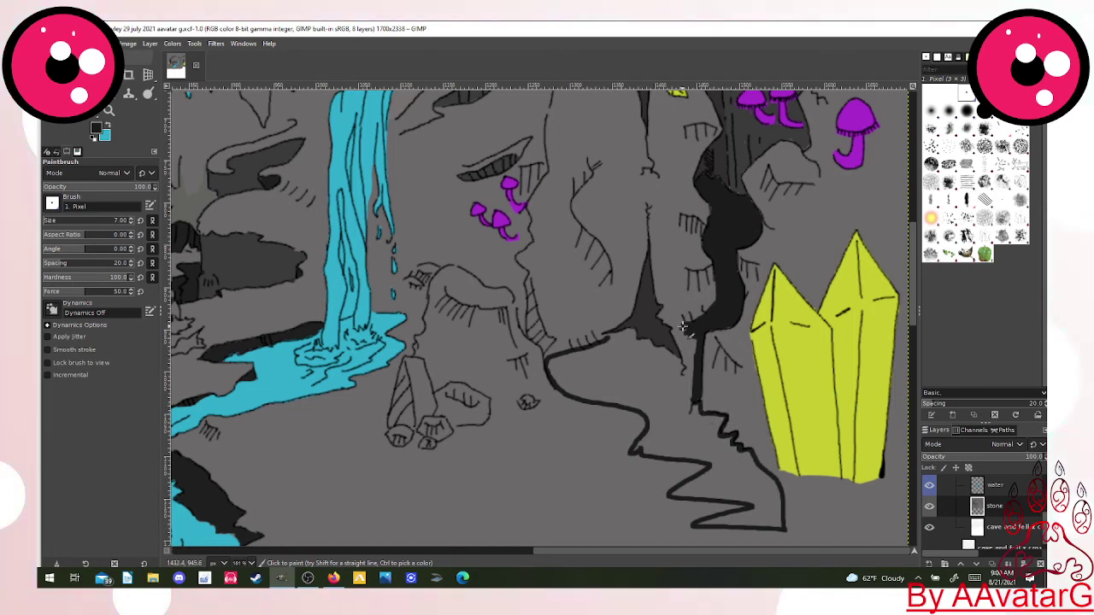
drag(683, 325, 682, 347)
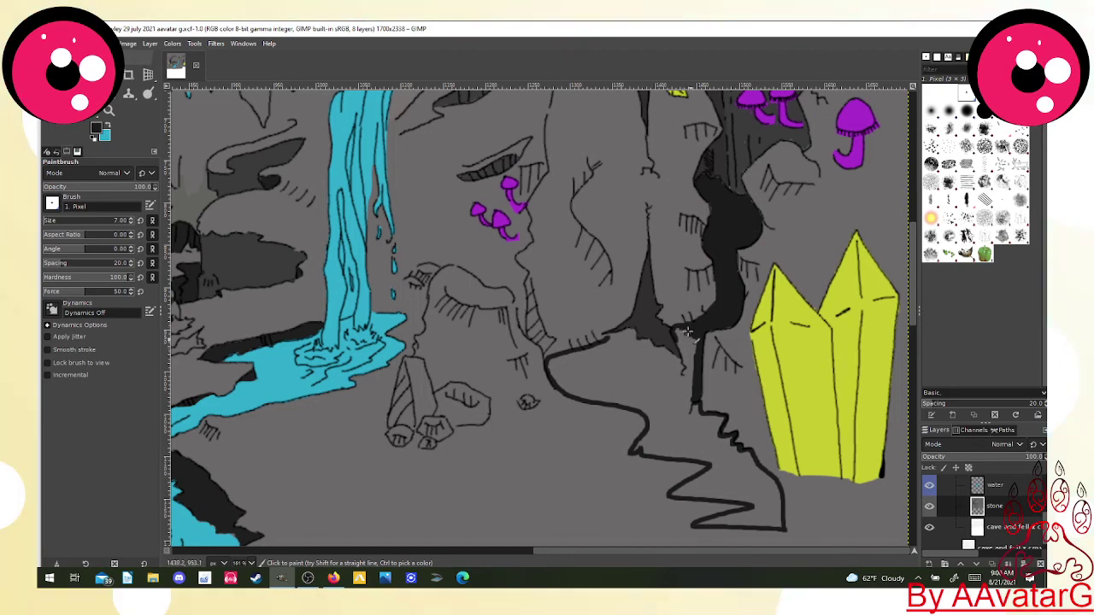
mouse_move(680, 336)
mouse_down()
mouse_move(685, 365)
mouse_move(612, 337)
mouse_move(626, 335)
mouse_up()
right_click(618, 333)
click(618, 333)
Select the interior of the jagged floor outline with Fuzzy Select and bucket-fill it with the near-black foreground color.
click(109, 76)
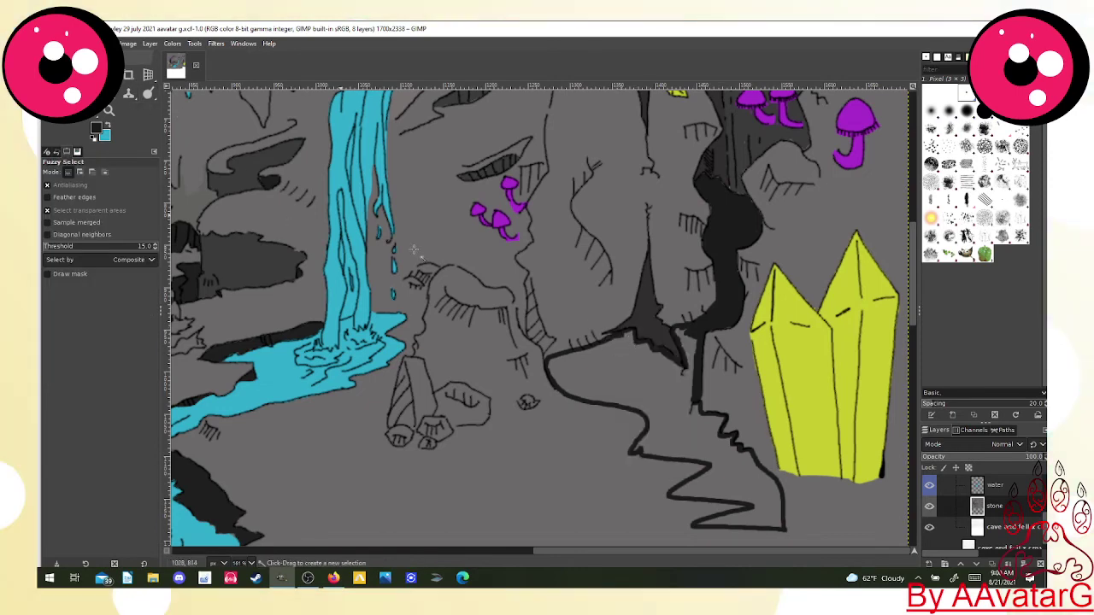
click(645, 382)
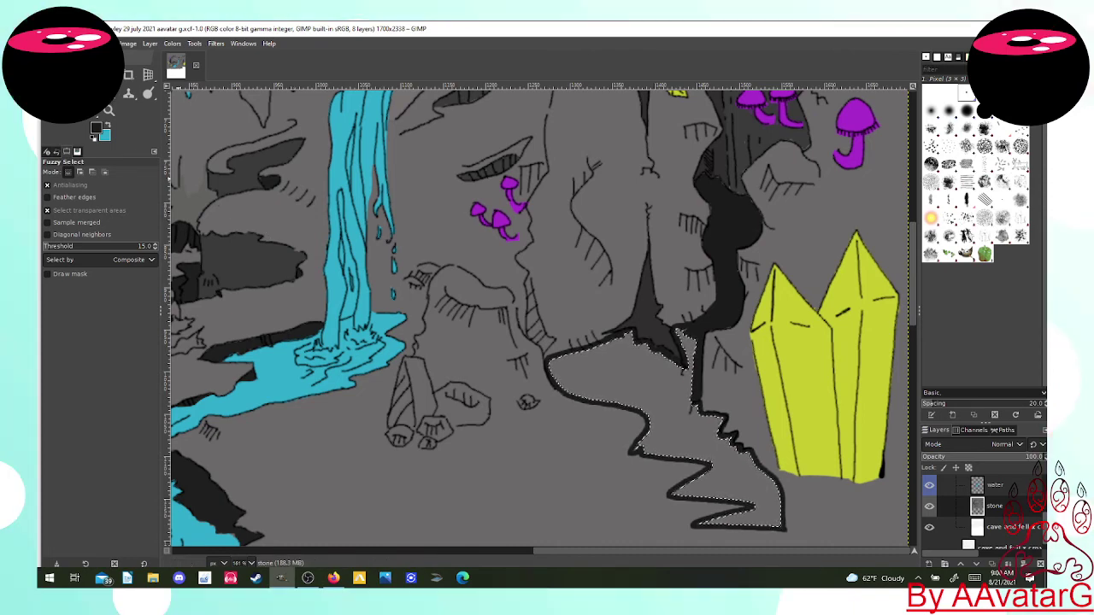
click(122, 93)
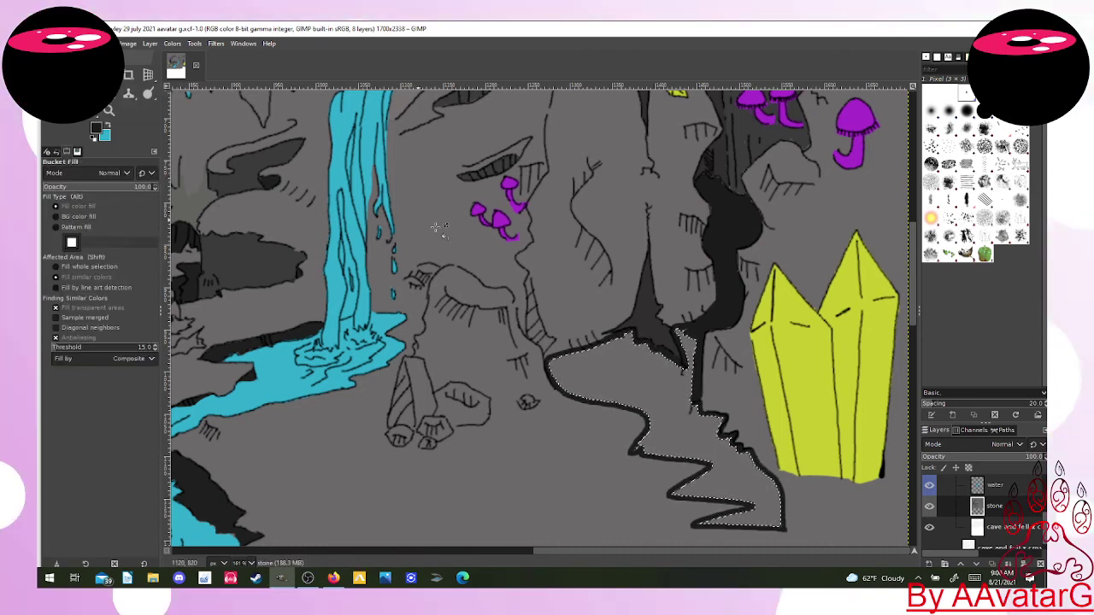
click(654, 392)
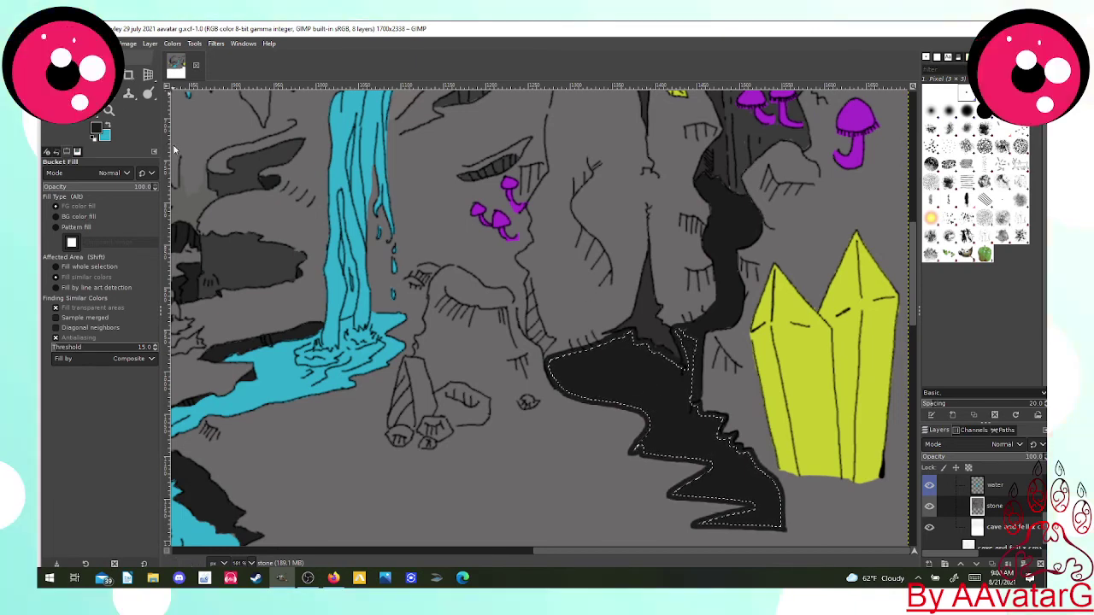
Clear the floor selection and paint over the unfilled gaps along the jagged floor shadow's edges with the near-black Paintbrush.
key(r)
drag(207, 192, 208, 191)
click(212, 186)
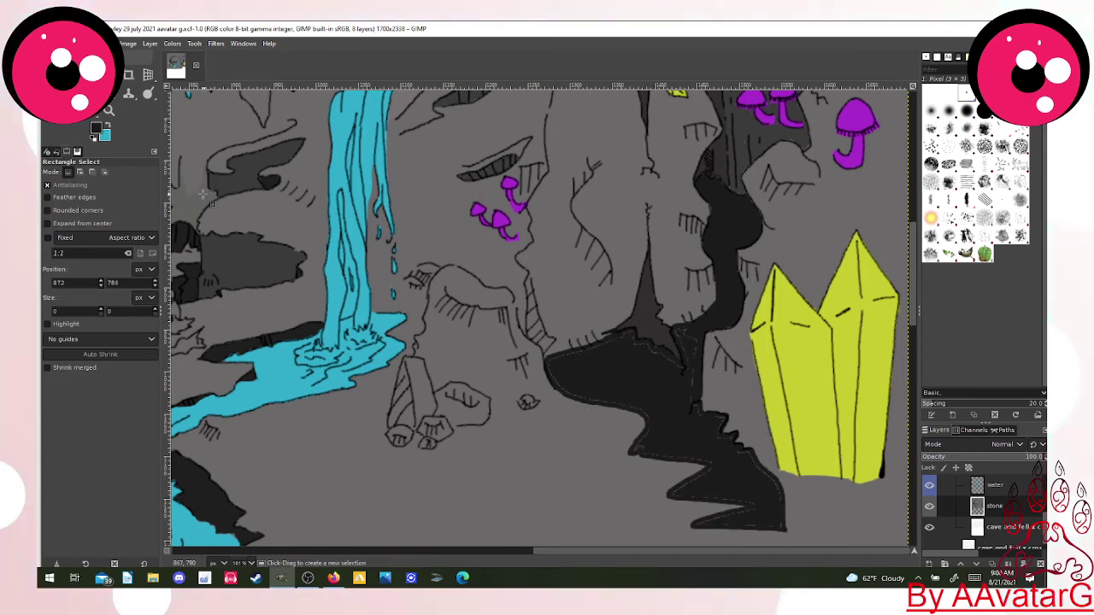
key(p)
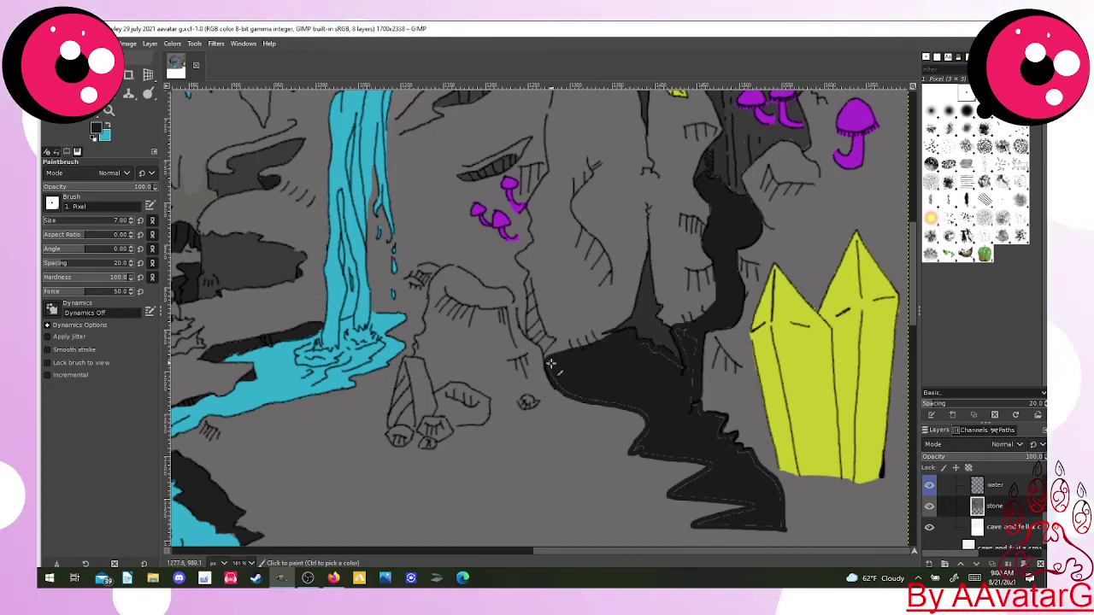
mouse_move(552, 362)
mouse_down()
mouse_move(564, 389)
mouse_move(648, 416)
mouse_move(639, 445)
mouse_move(691, 457)
mouse_move(677, 457)
mouse_up()
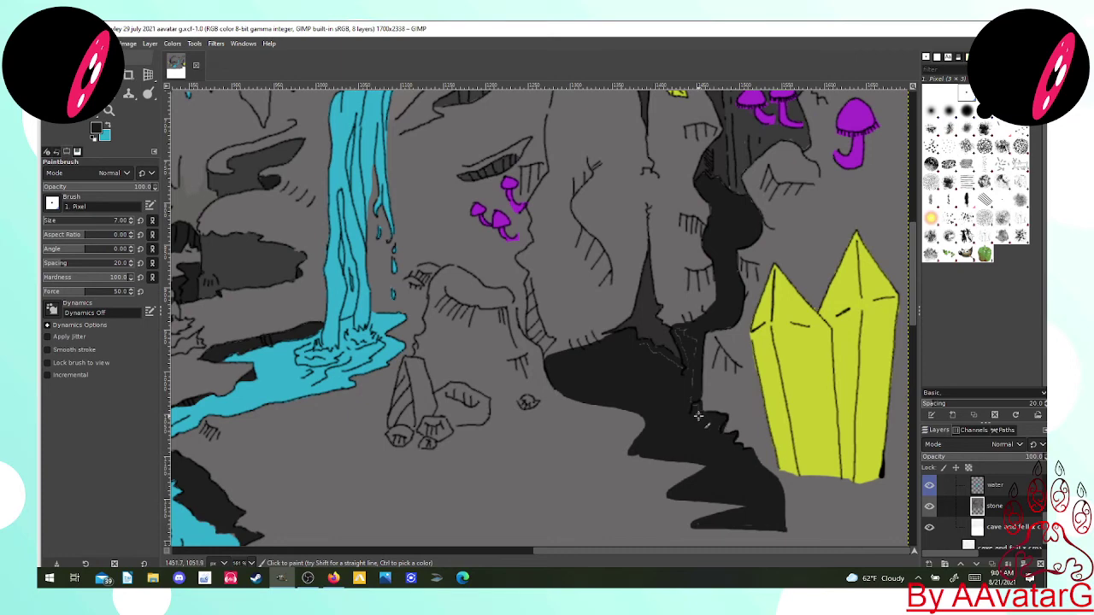
right_click(696, 380)
right_click(695, 367)
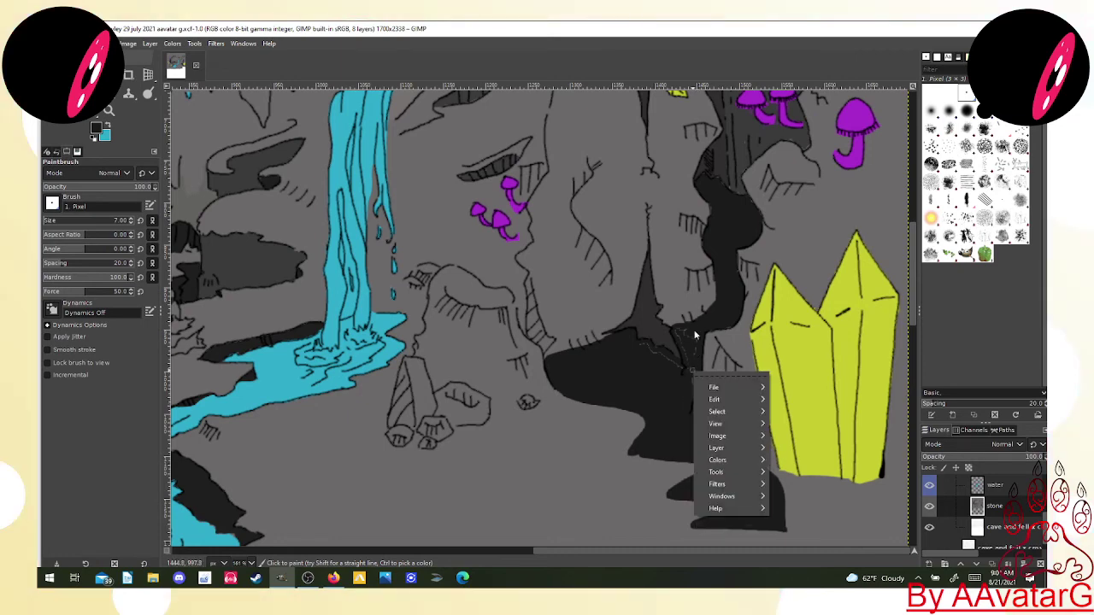
click(641, 340)
drag(643, 343, 667, 357)
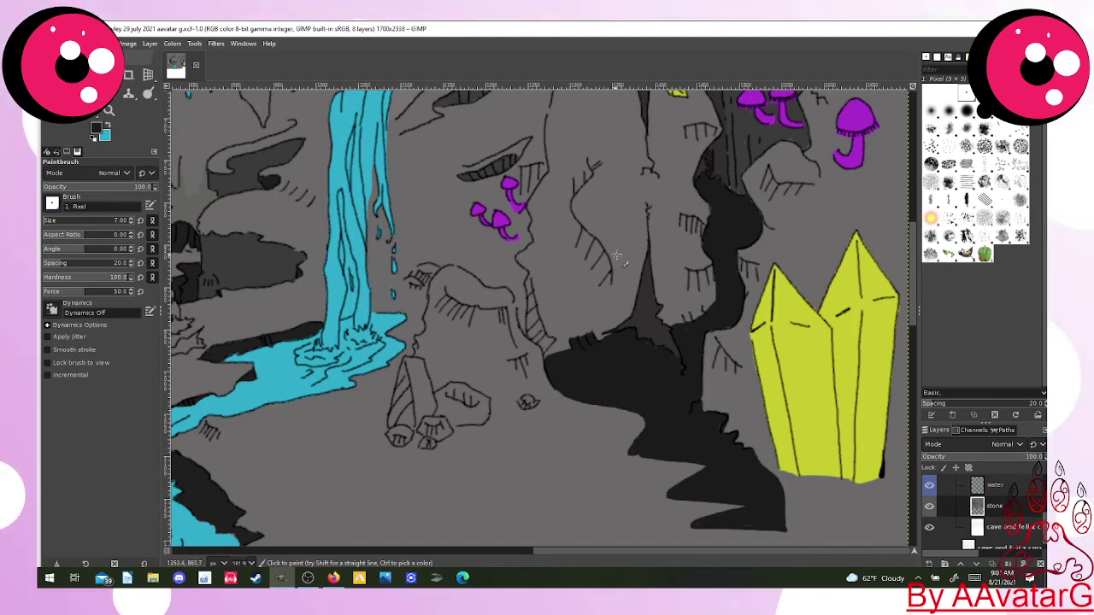
Shade the hatched patches on both sides of the winding crevice near-black, from below the large purple mushroom to beside the yellow crystals.
mouse_move(769, 168)
mouse_down()
mouse_move(764, 188)
mouse_move(820, 198)
mouse_up()
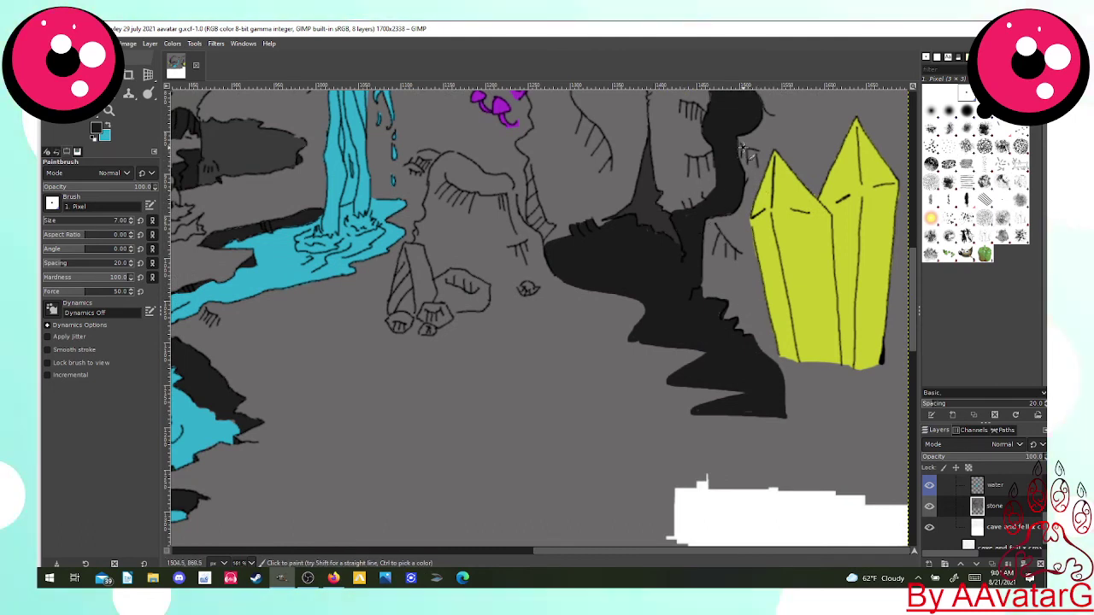
drag(744, 154, 759, 159)
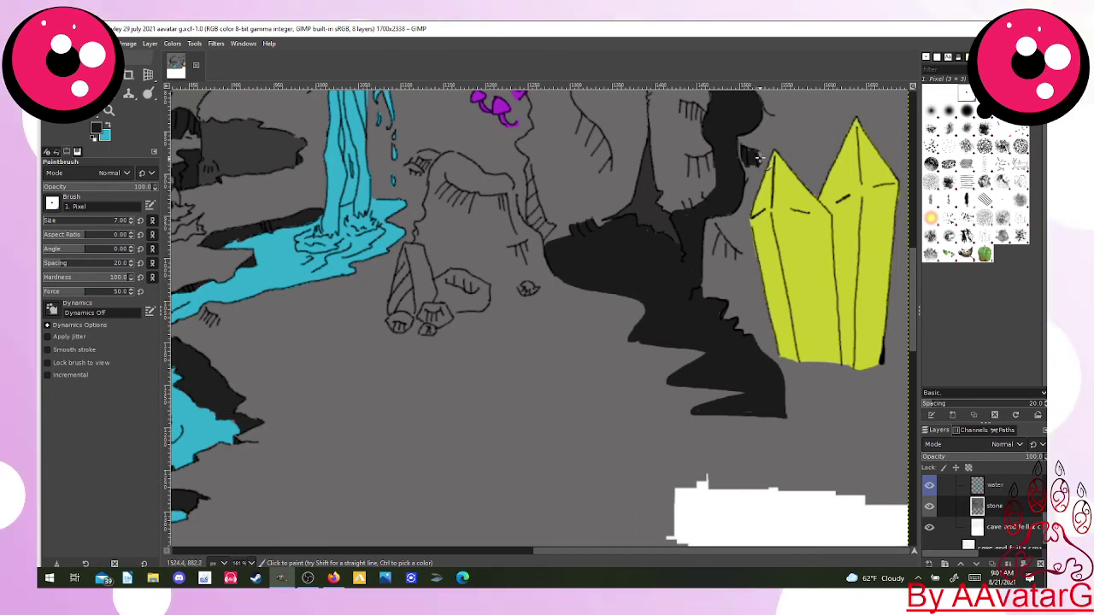
scroll(675, 219, up, 3)
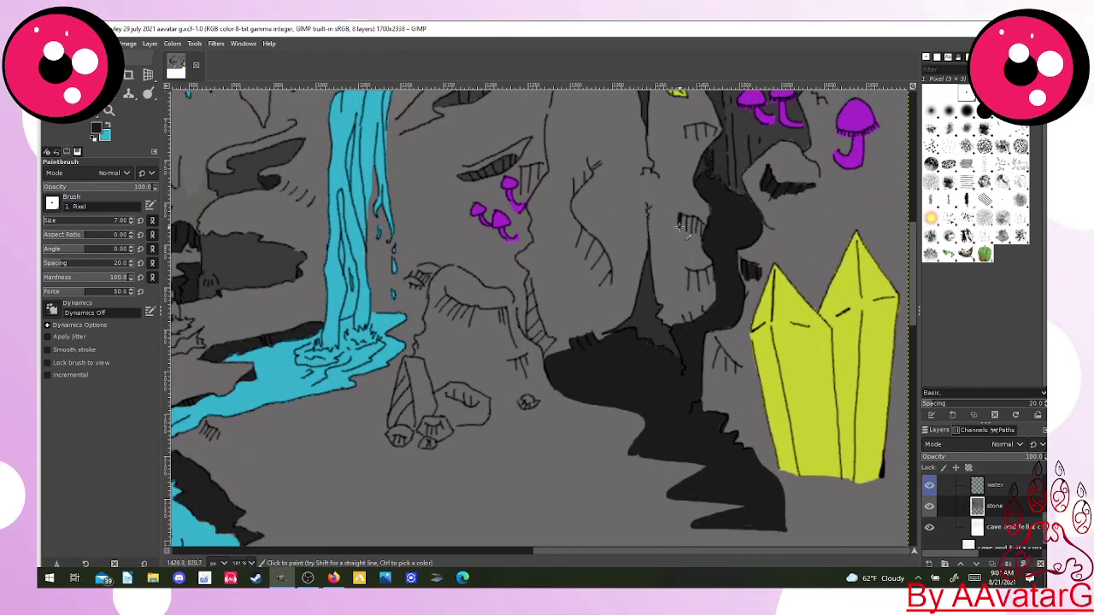
drag(679, 227, 699, 224)
mouse_move(694, 269)
mouse_down()
mouse_move(682, 284)
mouse_move(683, 273)
mouse_move(707, 276)
mouse_up()
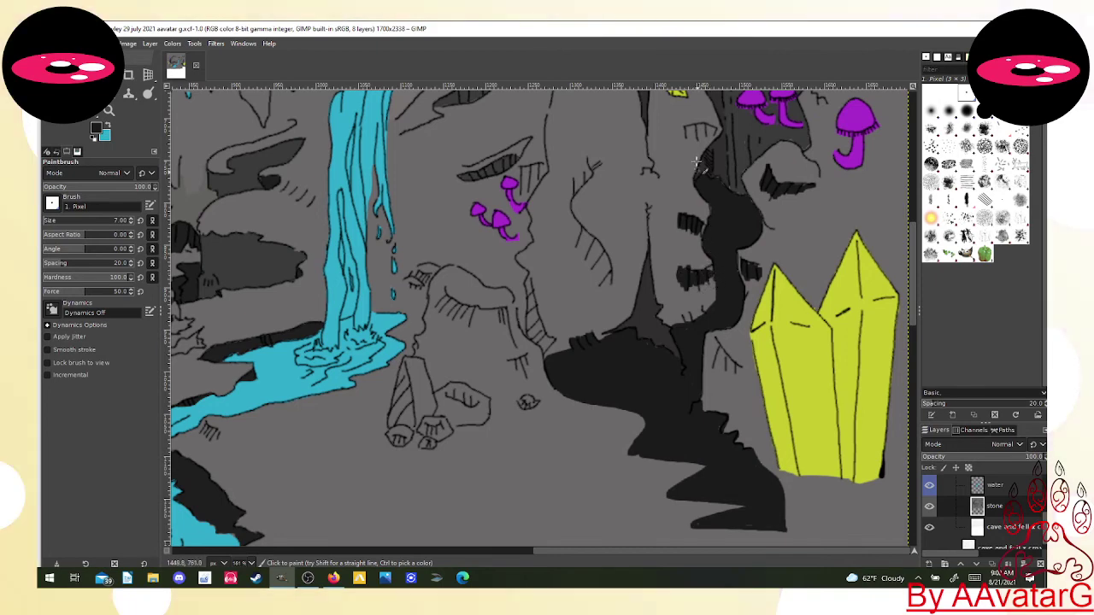
drag(690, 129, 725, 140)
Paint near-black shadow over the hatching along the arched rock between the waterfall pool and the floor shadow.
scroll(585, 182, down, 3)
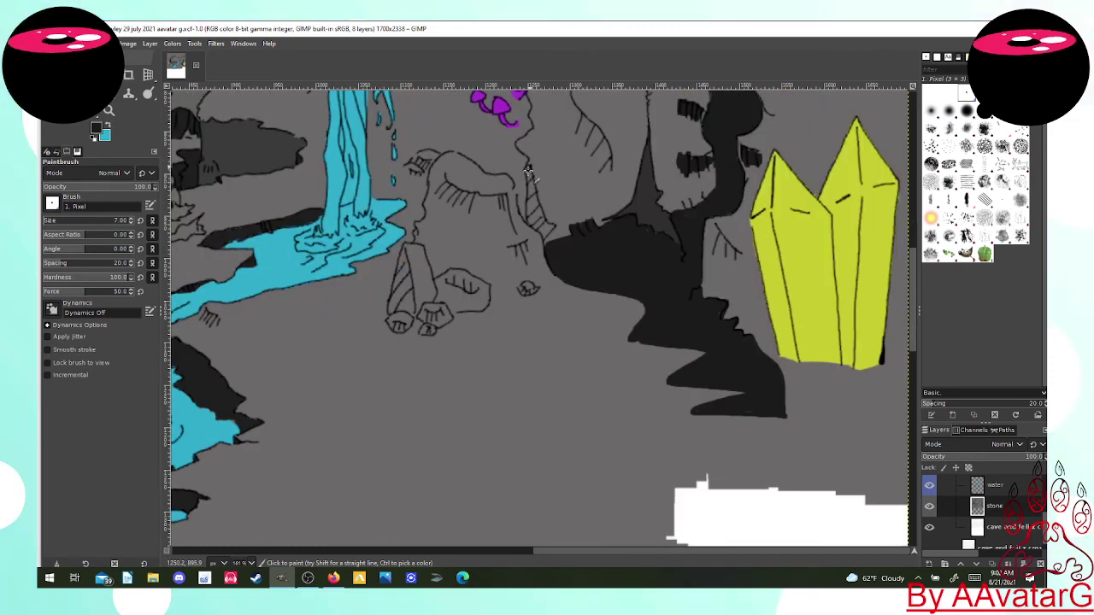
mouse_move(529, 179)
mouse_down()
mouse_move(547, 230)
mouse_move(537, 226)
mouse_up()
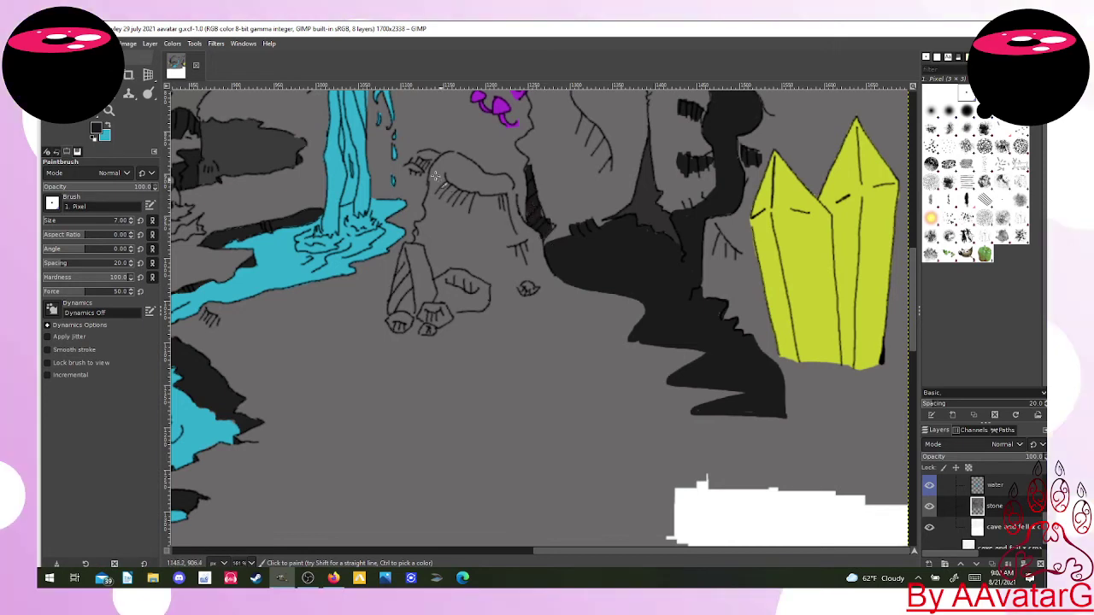
mouse_move(418, 158)
mouse_down()
mouse_move(429, 165)
mouse_move(414, 173)
mouse_move(440, 179)
mouse_move(445, 198)
mouse_move(502, 195)
mouse_move(516, 259)
mouse_move(528, 260)
mouse_move(529, 248)
mouse_up()
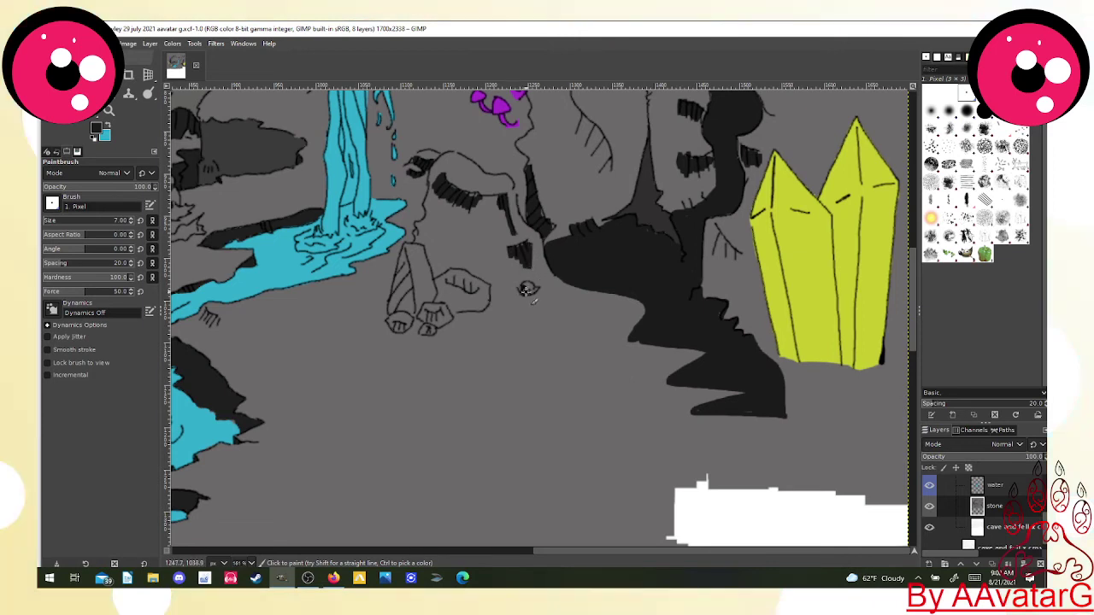
Shade the hatched areas of the pebble, the boulders and the tall leaning stone below the arched rock near-black.
drag(526, 291, 530, 286)
mouse_move(456, 274)
mouse_down()
mouse_move(468, 296)
mouse_move(464, 282)
mouse_move(475, 287)
mouse_move(447, 282)
mouse_up()
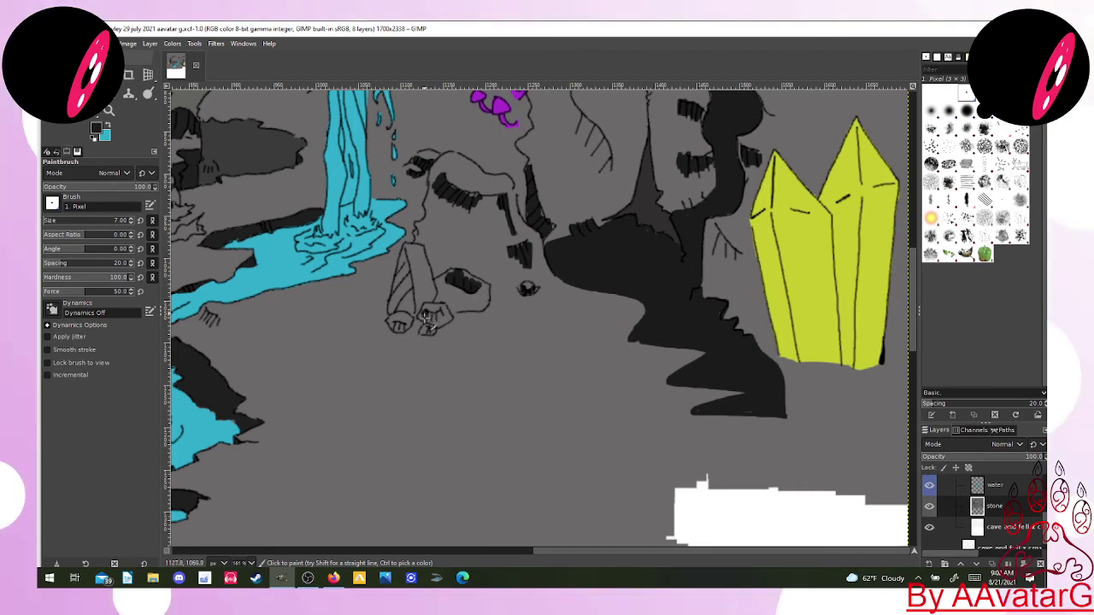
drag(429, 318, 439, 317)
drag(395, 323, 396, 290)
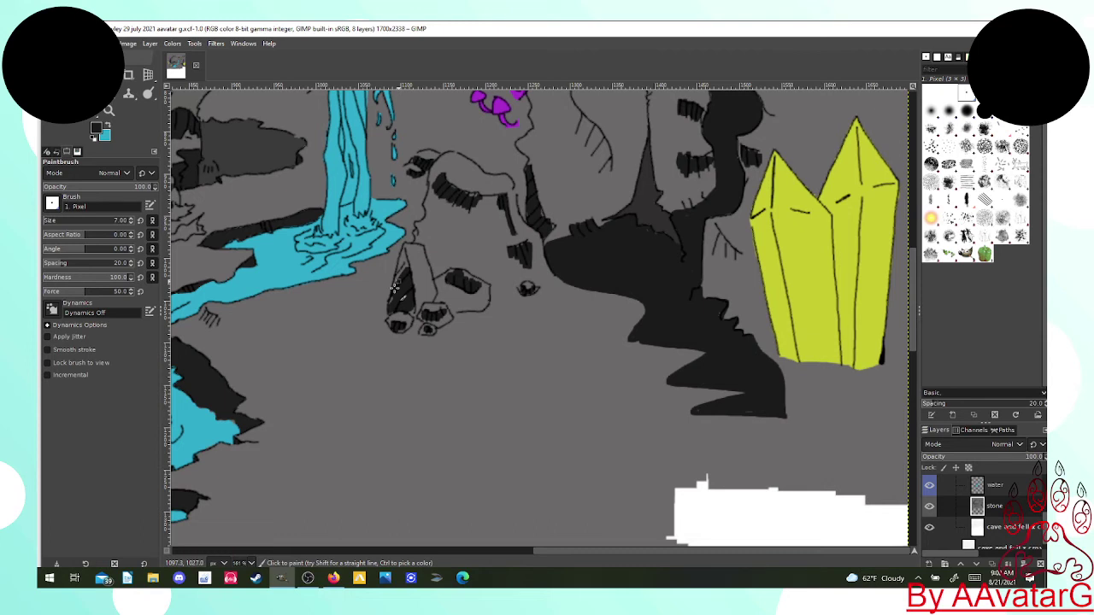
Paint near-black shadow along the winding wall crack between the small purple mushrooms and the central crevice, filling its hatched lower curve.
scroll(402, 290, down, 5)
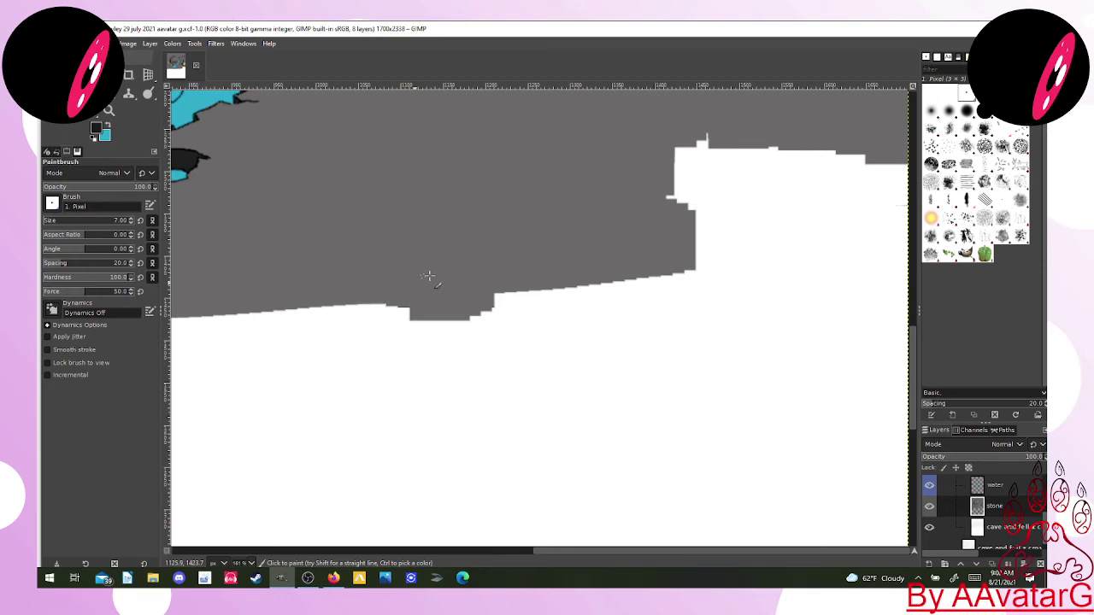
scroll(429, 275, up, 10)
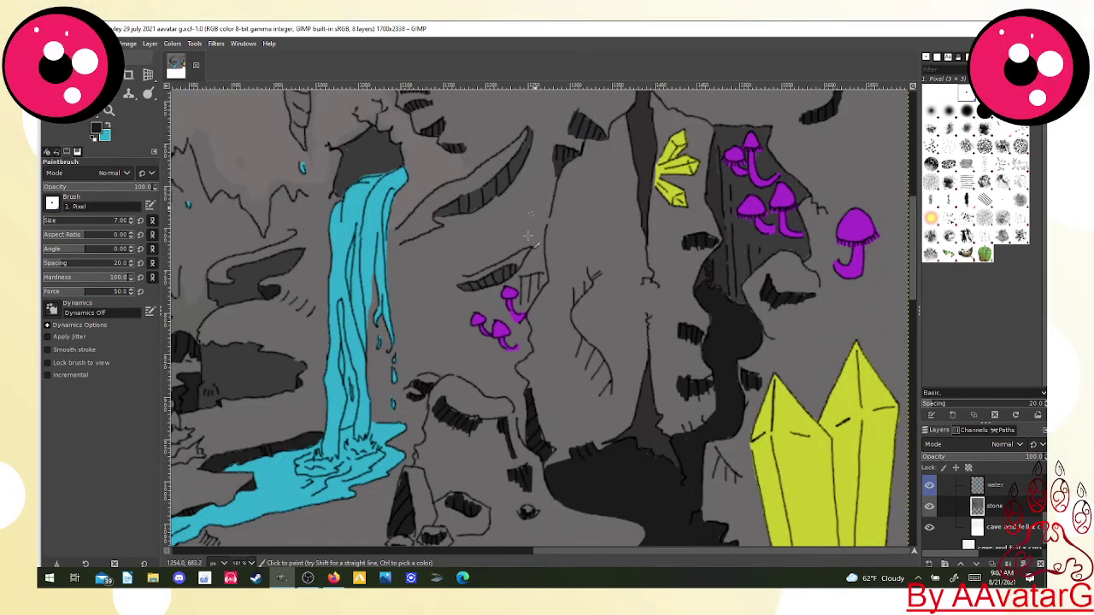
scroll(530, 236, up, 5)
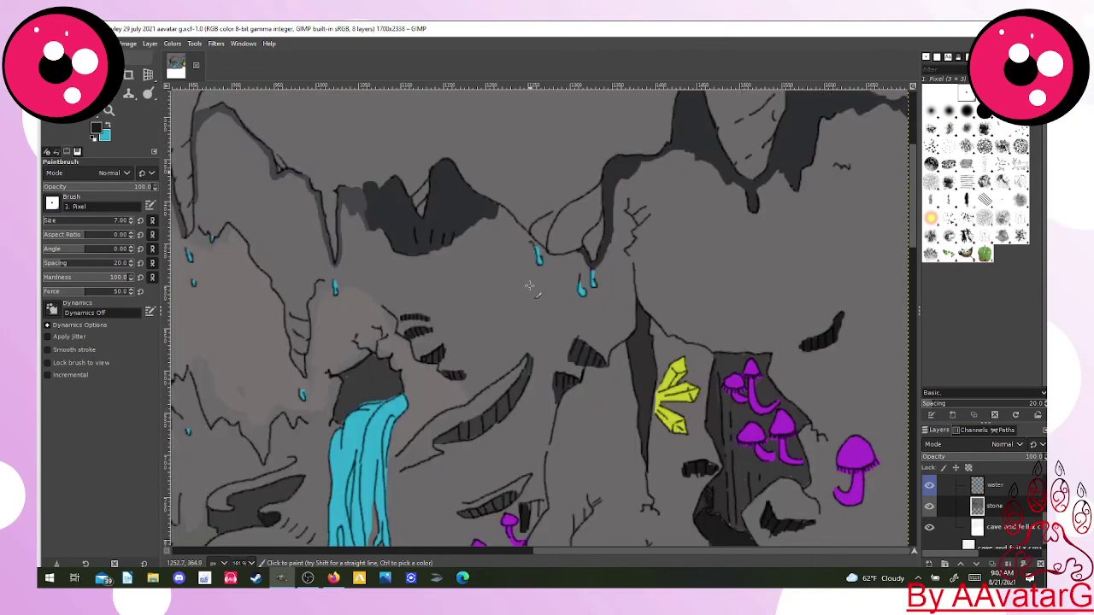
scroll(530, 287, down, 3)
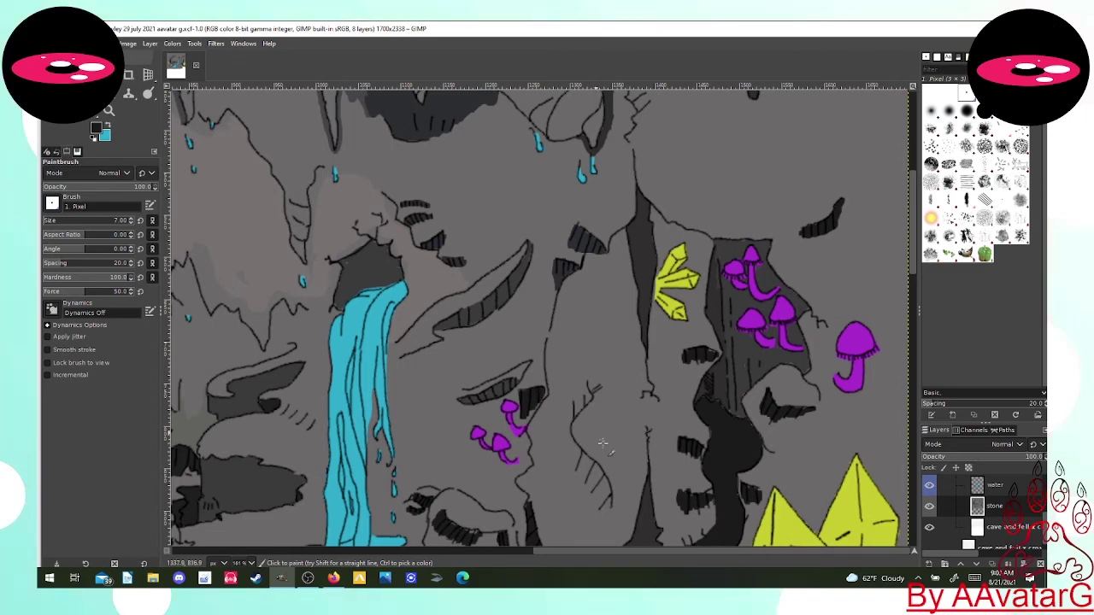
drag(583, 367, 585, 386)
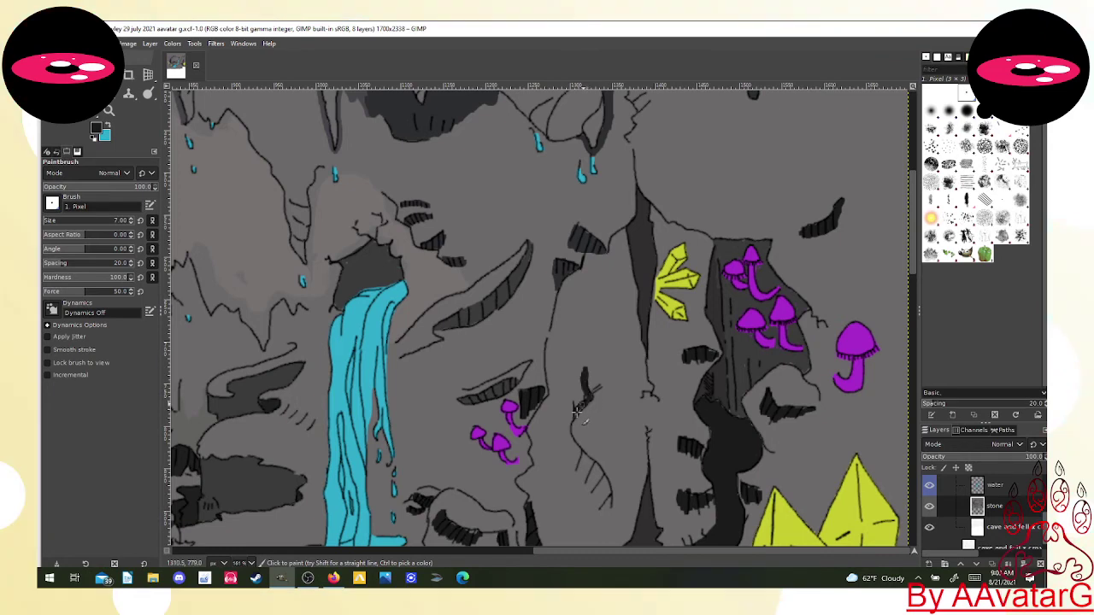
mouse_move(575, 410)
mouse_down()
mouse_move(587, 357)
mouse_move(569, 425)
mouse_move(605, 485)
mouse_up()
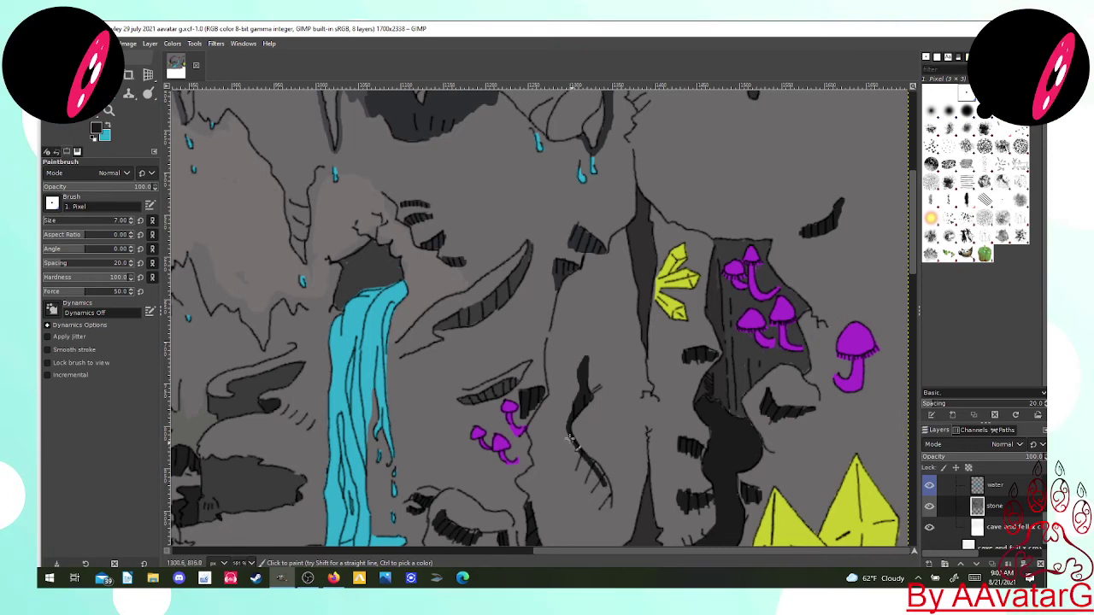
mouse_move(576, 452)
mouse_down()
mouse_move(593, 489)
mouse_move(602, 477)
mouse_move(609, 504)
mouse_move(604, 473)
mouse_move(576, 449)
mouse_move(608, 503)
mouse_up()
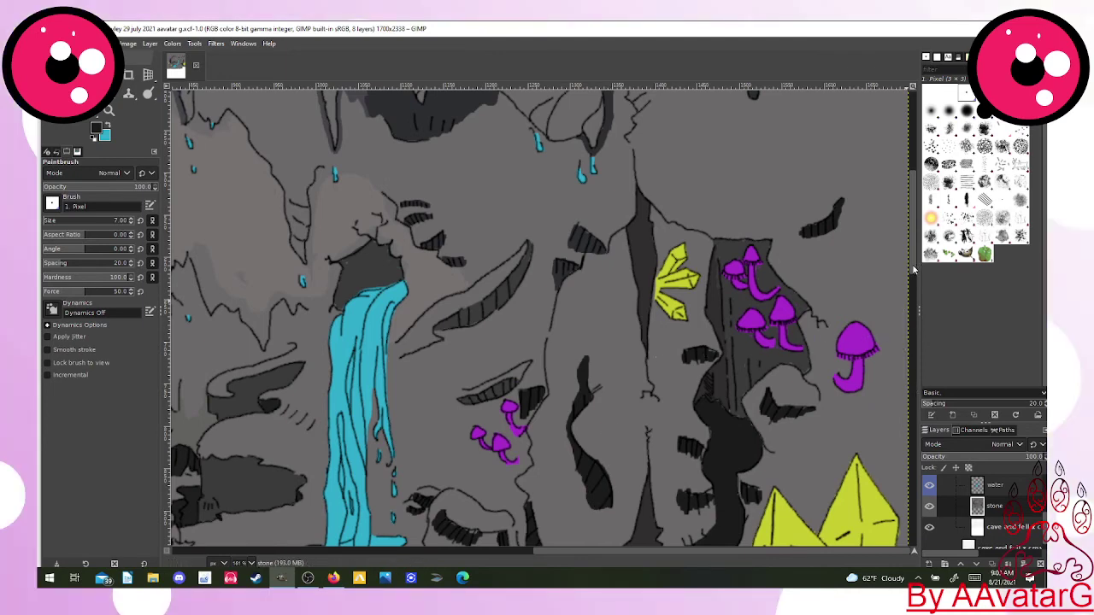
Paint short near-black bands over the hatch lines on the stalactites, from beside the waterfall opening across the upper ceiling.
scroll(911, 325, down, 4)
scroll(911, 303, down, 5)
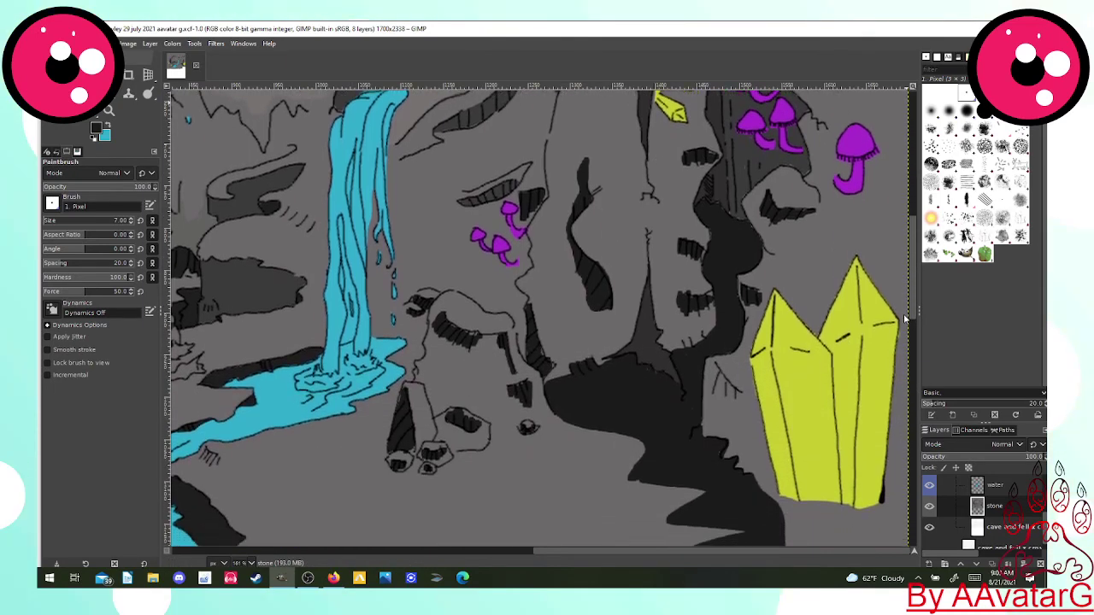
scroll(894, 359, down, 4)
scroll(896, 338, up, 7)
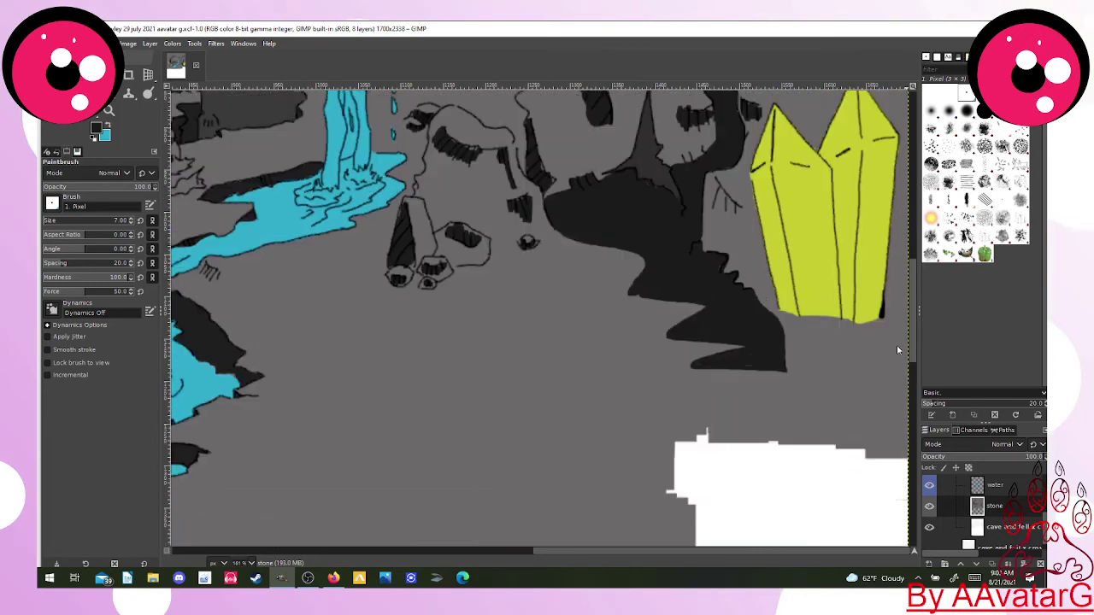
scroll(901, 308, up, 8)
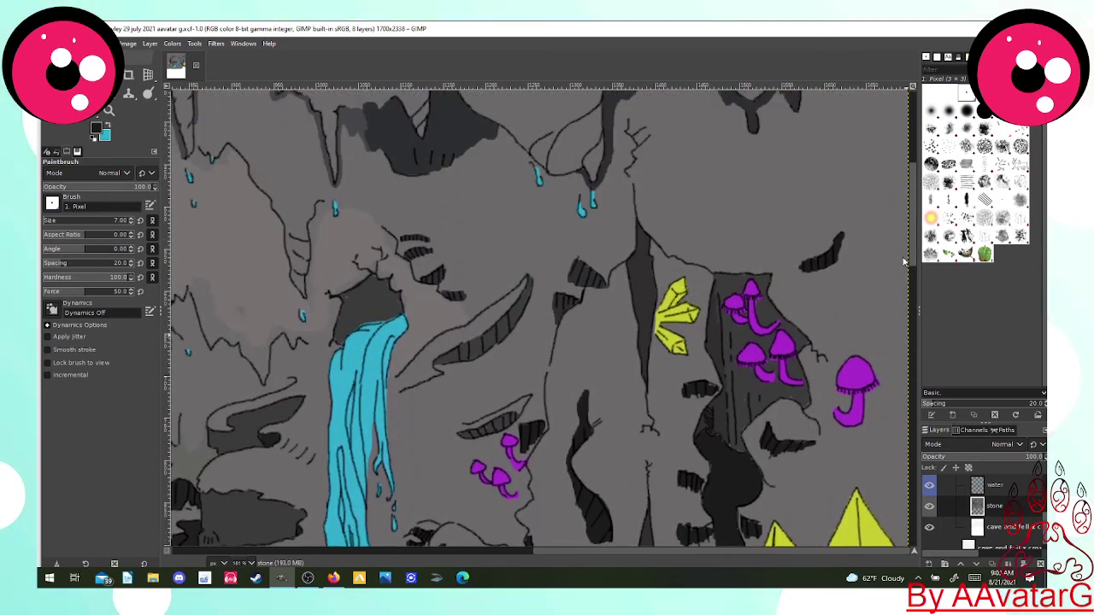
scroll(902, 249, up, 1)
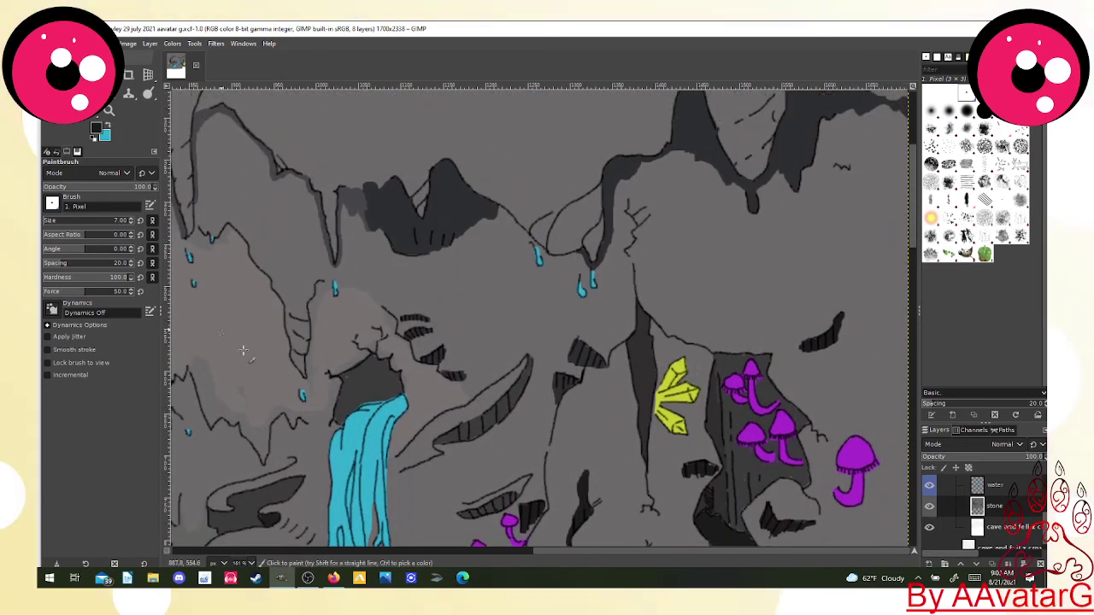
mouse_move(295, 353)
mouse_down()
mouse_move(308, 343)
mouse_move(300, 323)
mouse_move(307, 332)
mouse_up()
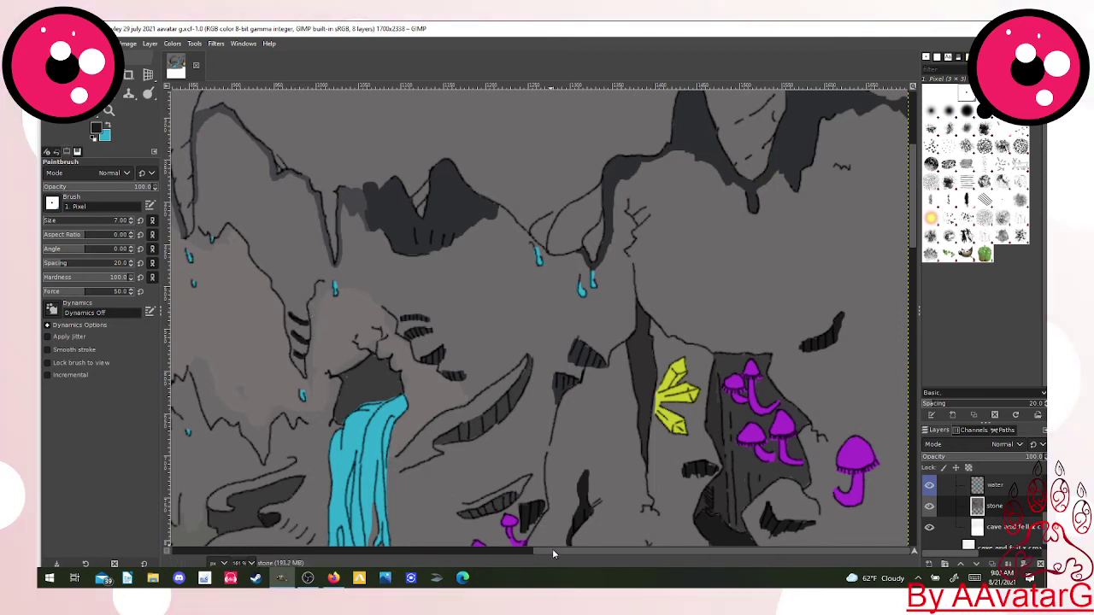
drag(552, 548, 383, 584)
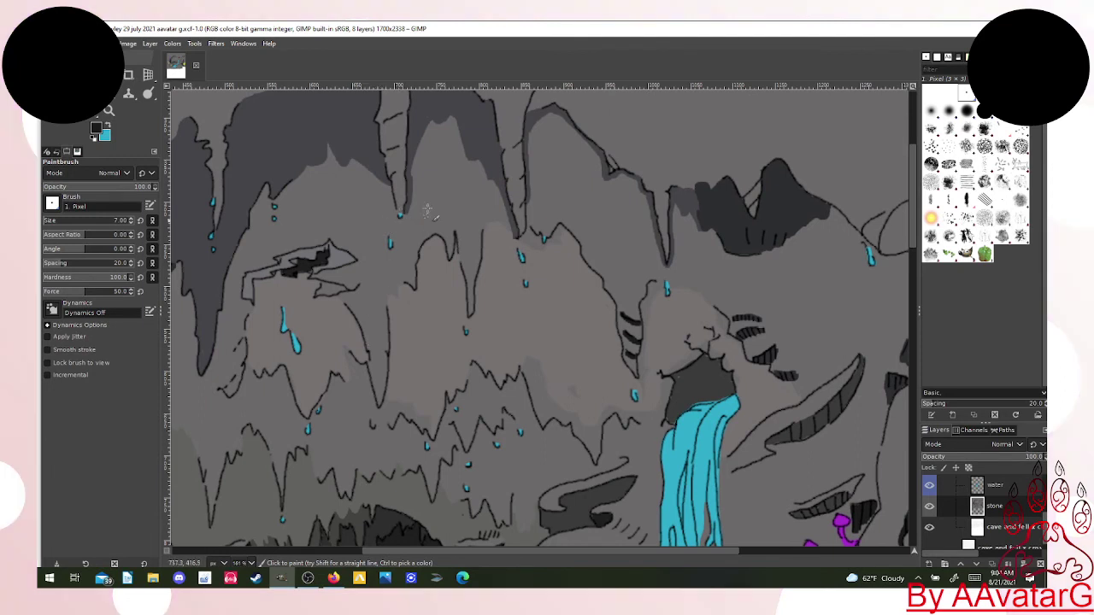
drag(392, 176, 398, 117)
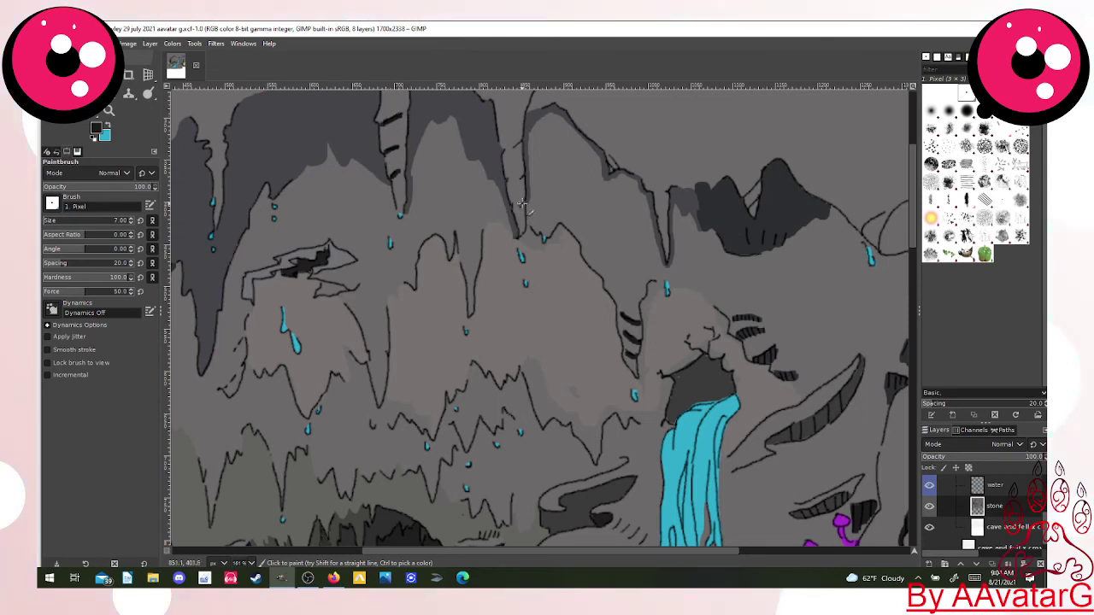
mouse_move(522, 202)
mouse_down()
mouse_move(513, 205)
mouse_move(505, 142)
mouse_up()
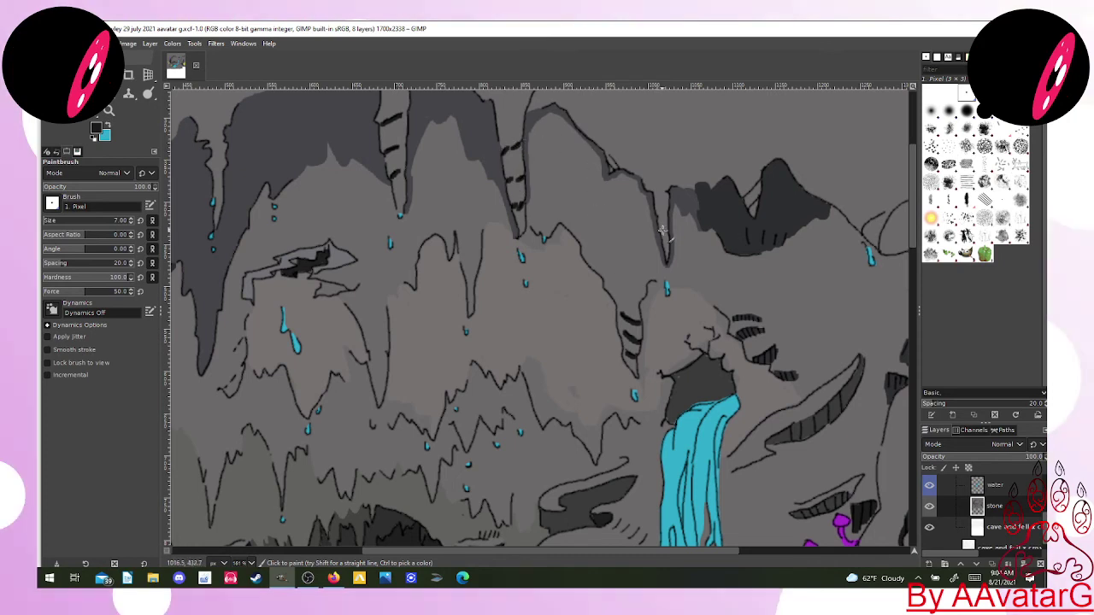
drag(664, 233, 666, 229)
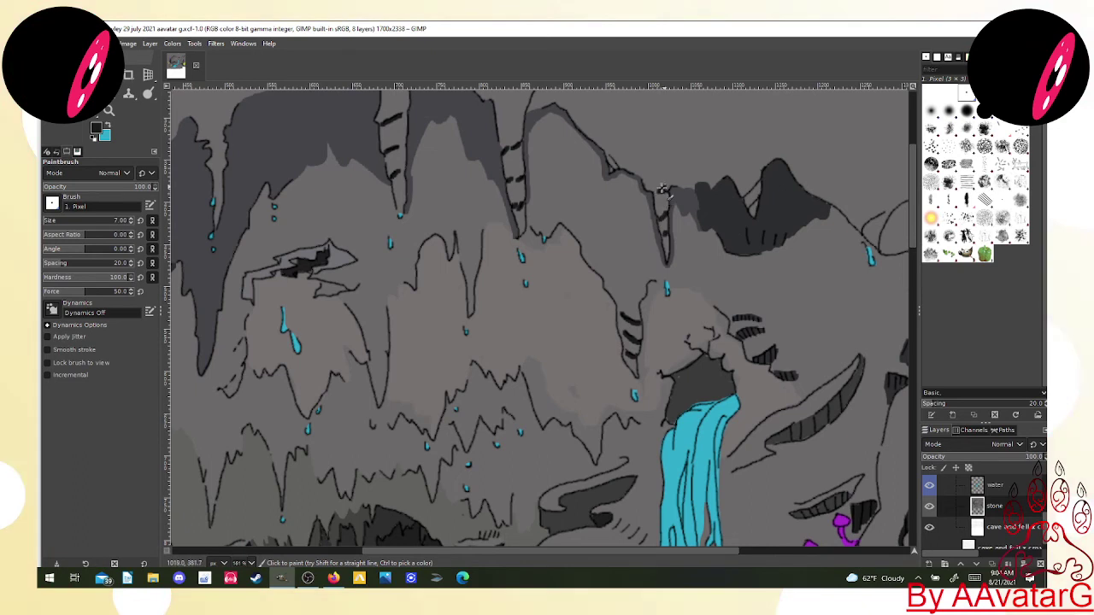
Paint a near-black shadow patch above the dark gray rock hollow, between the thin stalactite and the pointed peak, covering its small hatched notch.
drag(662, 188, 674, 182)
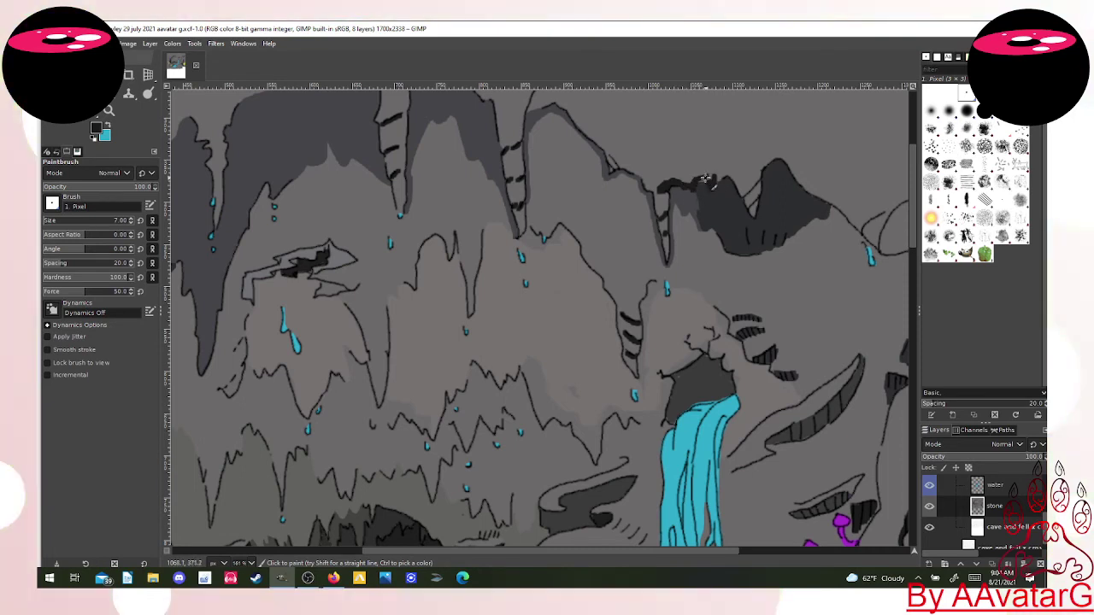
mouse_move(706, 178)
mouse_down()
mouse_move(711, 164)
mouse_move(666, 183)
mouse_move(726, 141)
mouse_move(689, 151)
mouse_move(734, 135)
mouse_move(723, 143)
mouse_move(750, 142)
mouse_up()
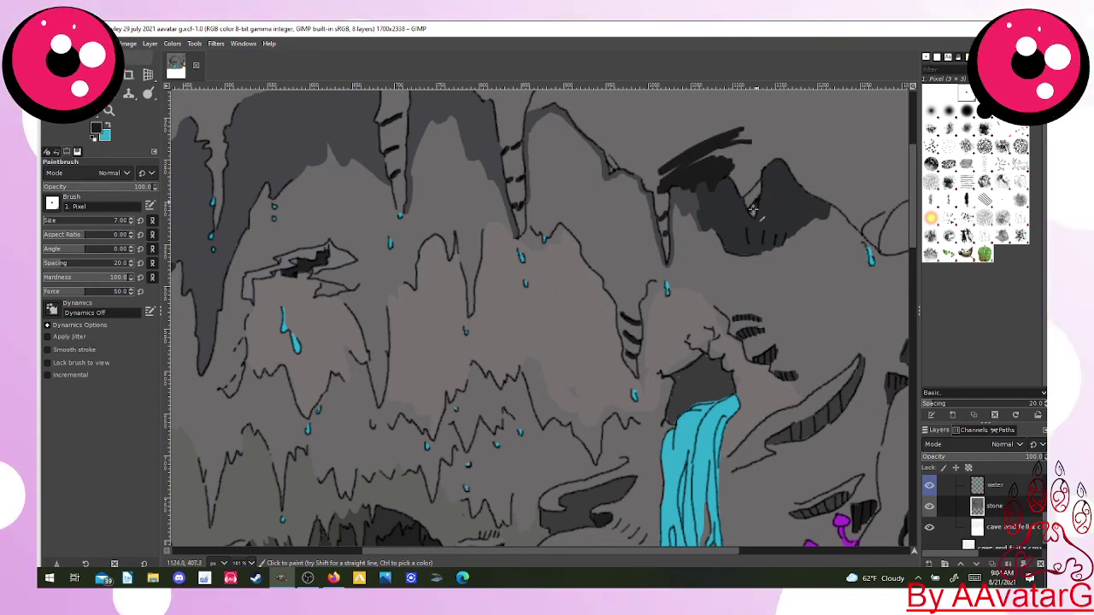
mouse_move(754, 215)
mouse_down()
mouse_move(761, 173)
mouse_move(740, 187)
mouse_move(753, 174)
mouse_move(734, 159)
mouse_move(753, 137)
mouse_move(726, 153)
mouse_move(744, 149)
mouse_move(730, 174)
mouse_up()
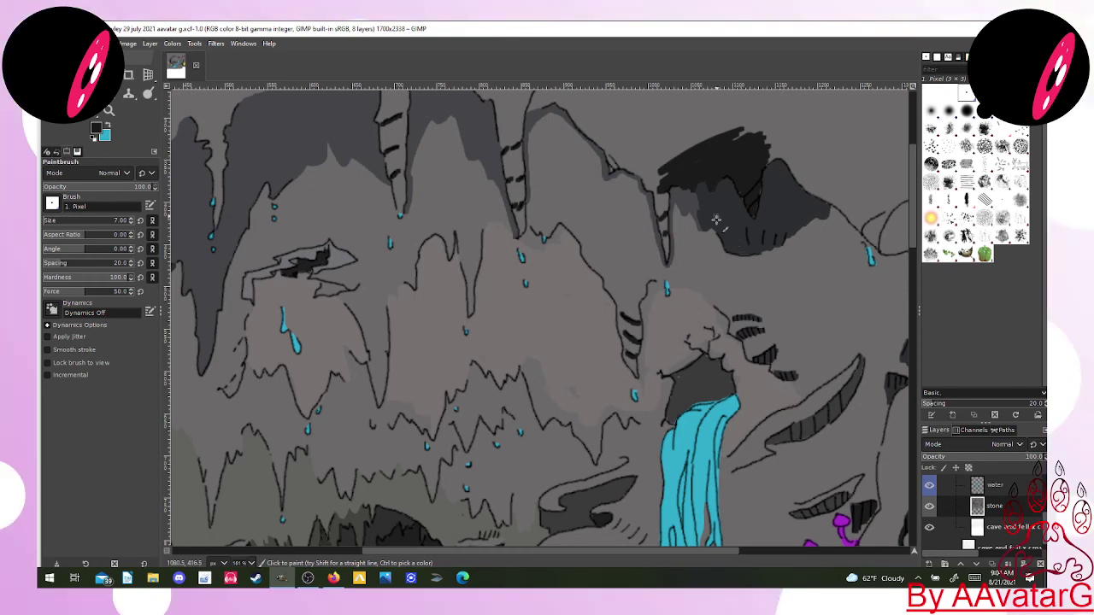
Draw a wavy near-black contour across the ceiling, linking the open-ended outline by the jagged peak to the arch top beside the banded stalactites.
drag(913, 224, 913, 183)
scroll(913, 184, down, 4)
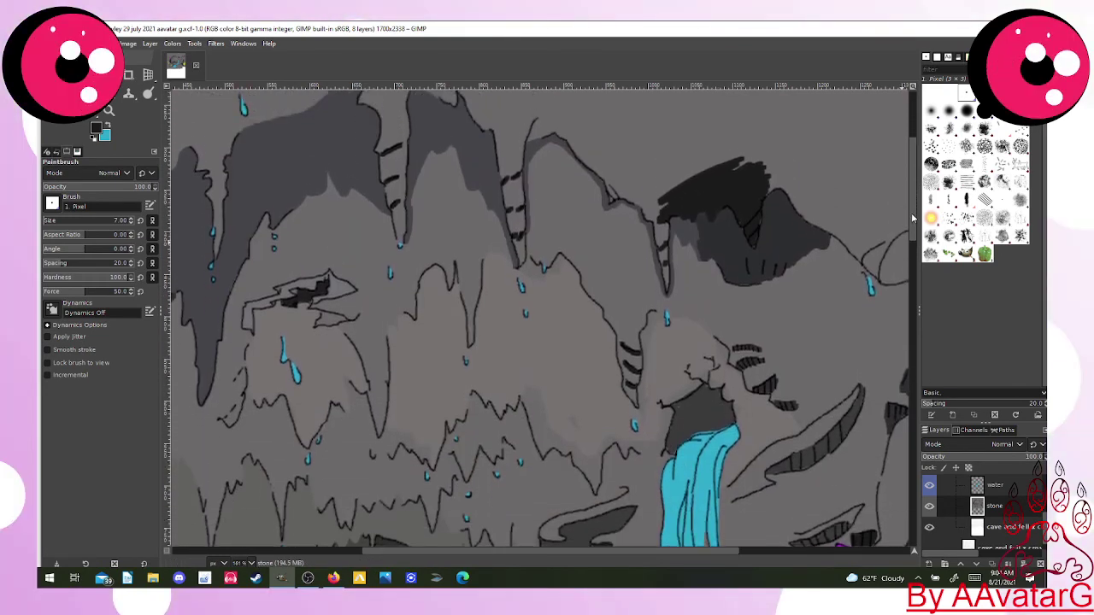
scroll(610, 549, right, 6)
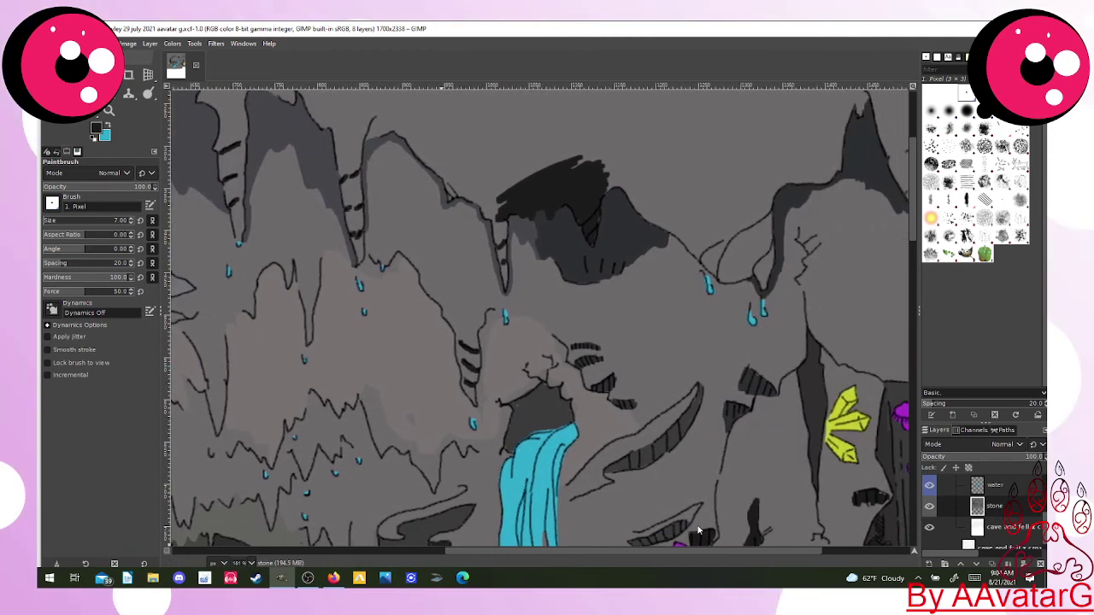
scroll(737, 507, right, 3)
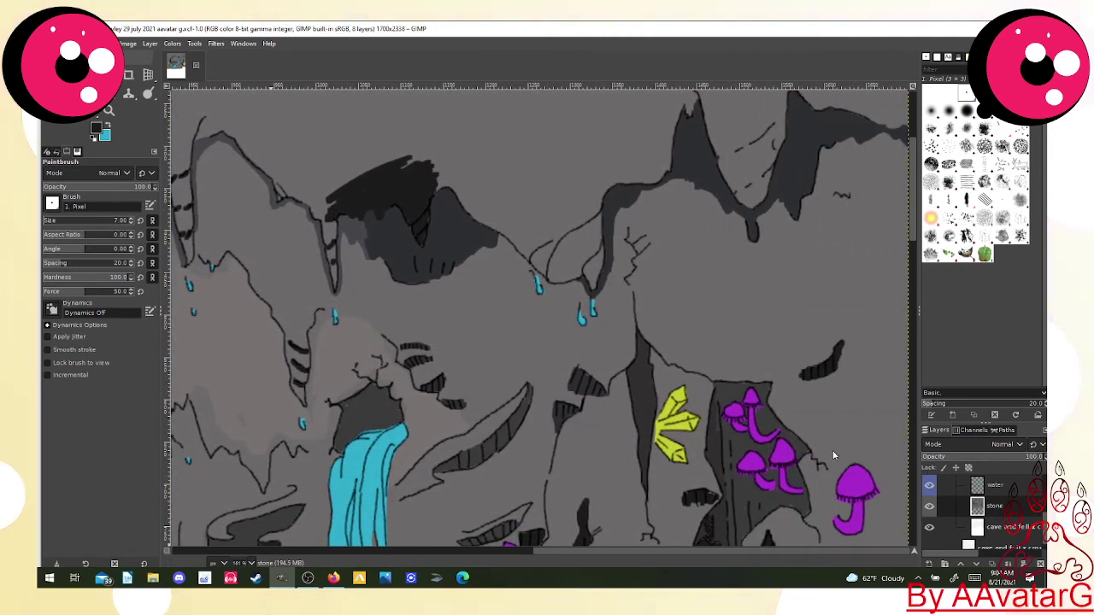
scroll(915, 205, up, 3)
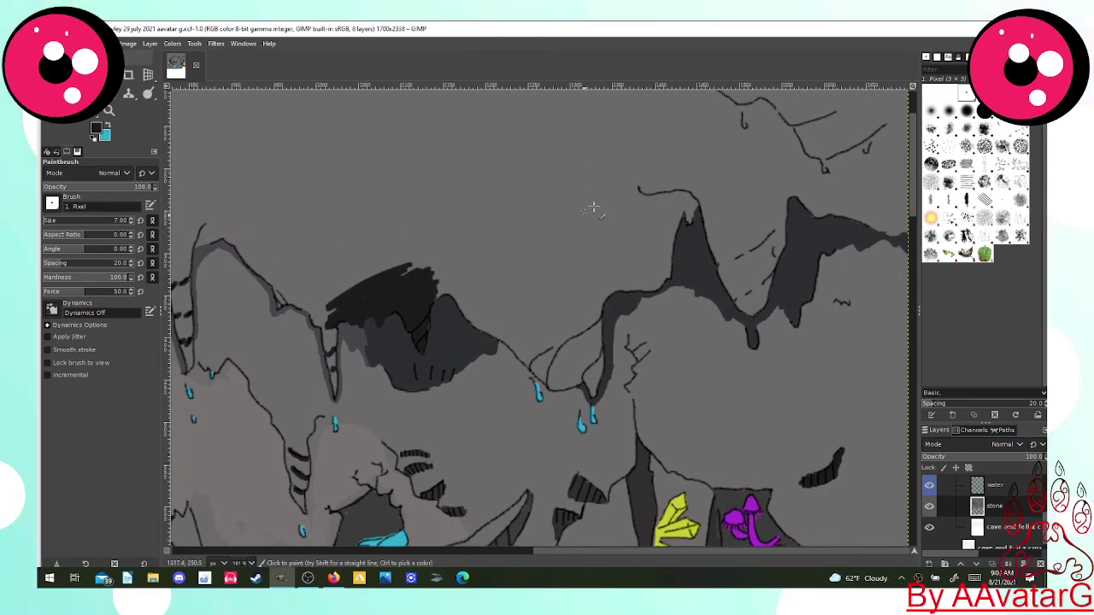
mouse_move(641, 186)
mouse_down()
mouse_move(584, 238)
mouse_move(550, 258)
mouse_move(499, 232)
mouse_move(464, 234)
mouse_up()
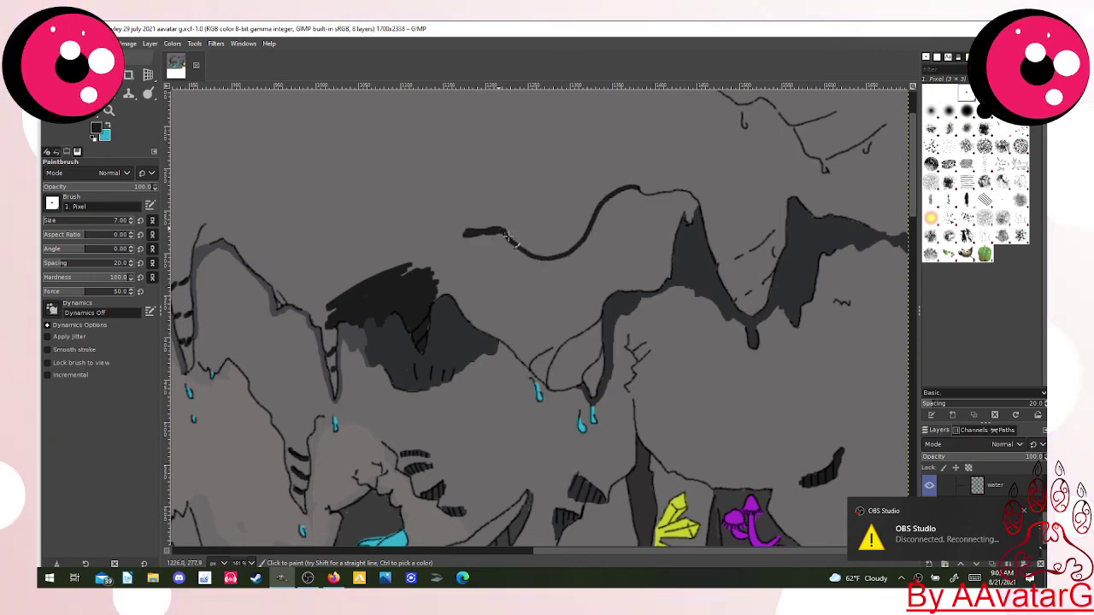
mouse_move(451, 236)
mouse_down()
mouse_move(420, 234)
mouse_move(351, 288)
mouse_move(329, 291)
mouse_move(279, 246)
mouse_move(224, 223)
mouse_move(207, 224)
mouse_move(200, 240)
mouse_move(227, 223)
mouse_up()
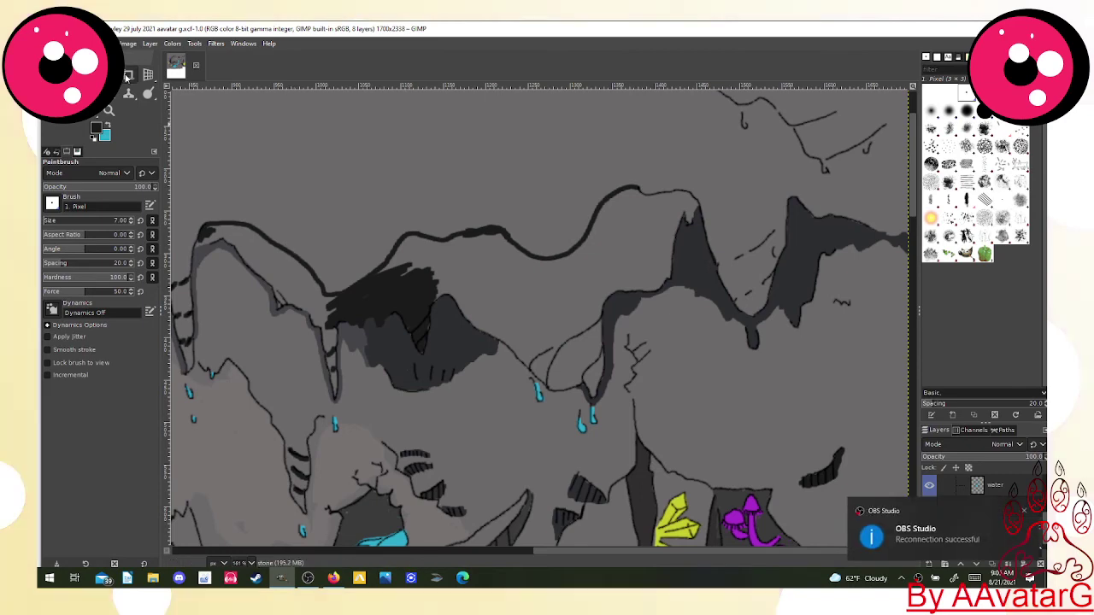
key(u)
click(273, 272)
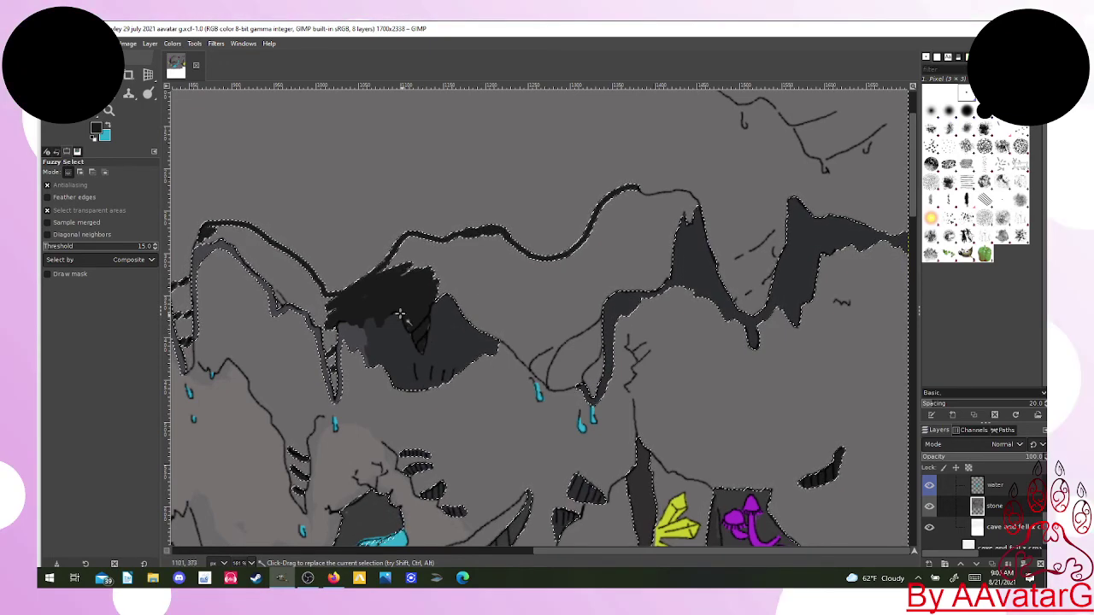
click(89, 93)
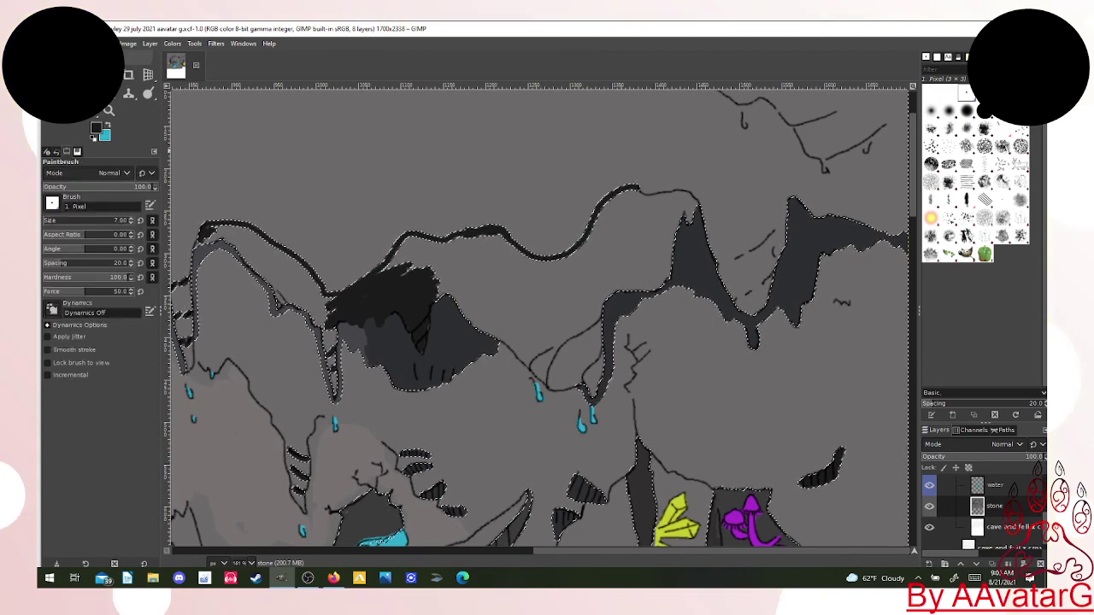
key(f)
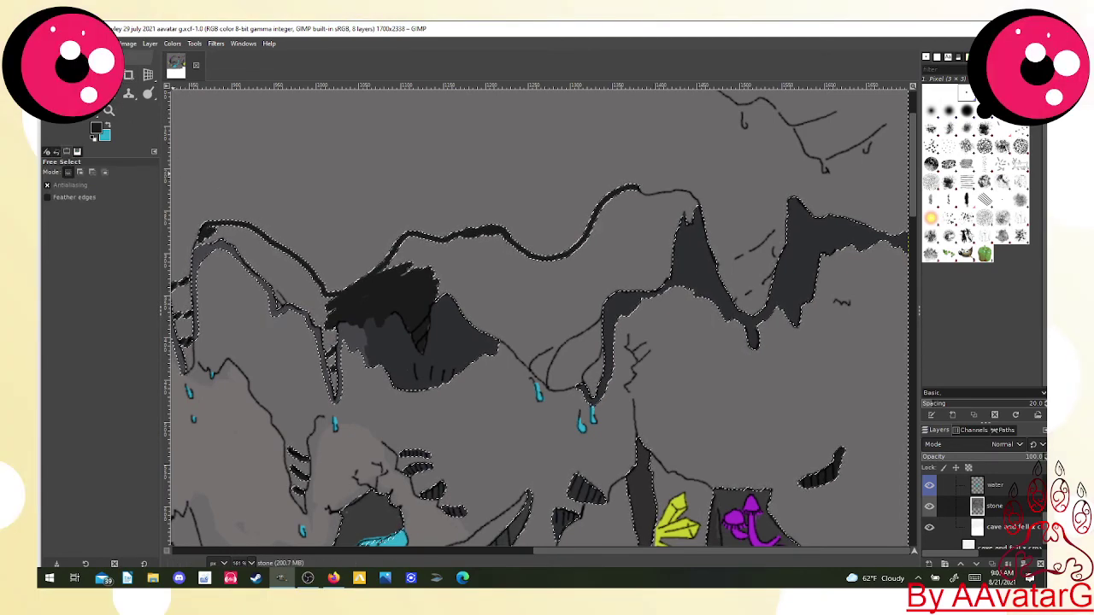
click(69, 74)
click(217, 186)
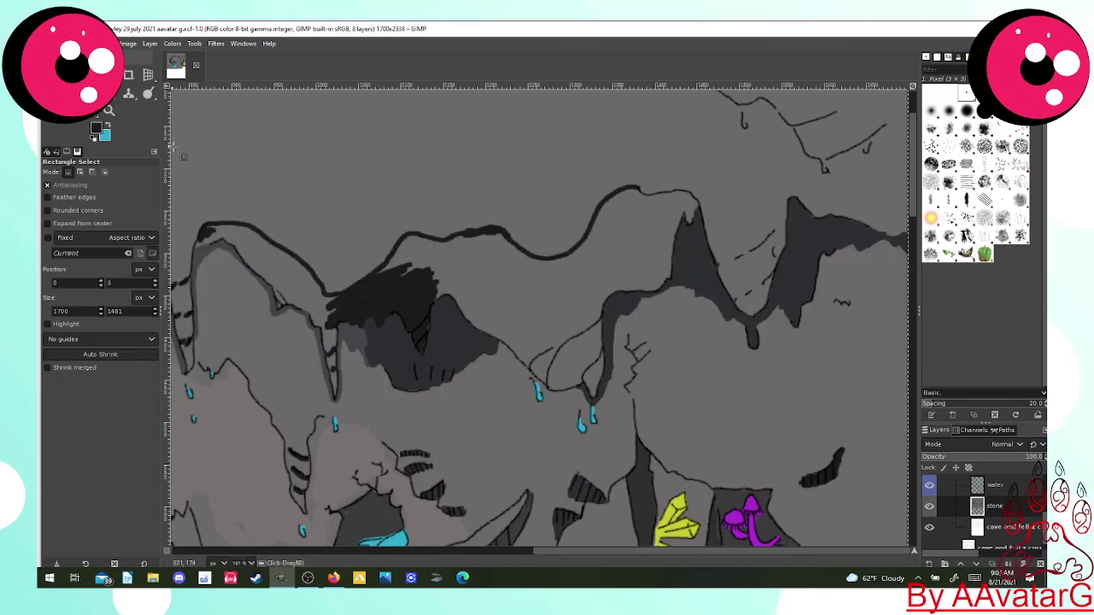
Outline the ceiling area beneath the wavy contour with a freehand selection and bucket-fill it near-black.
key(f)
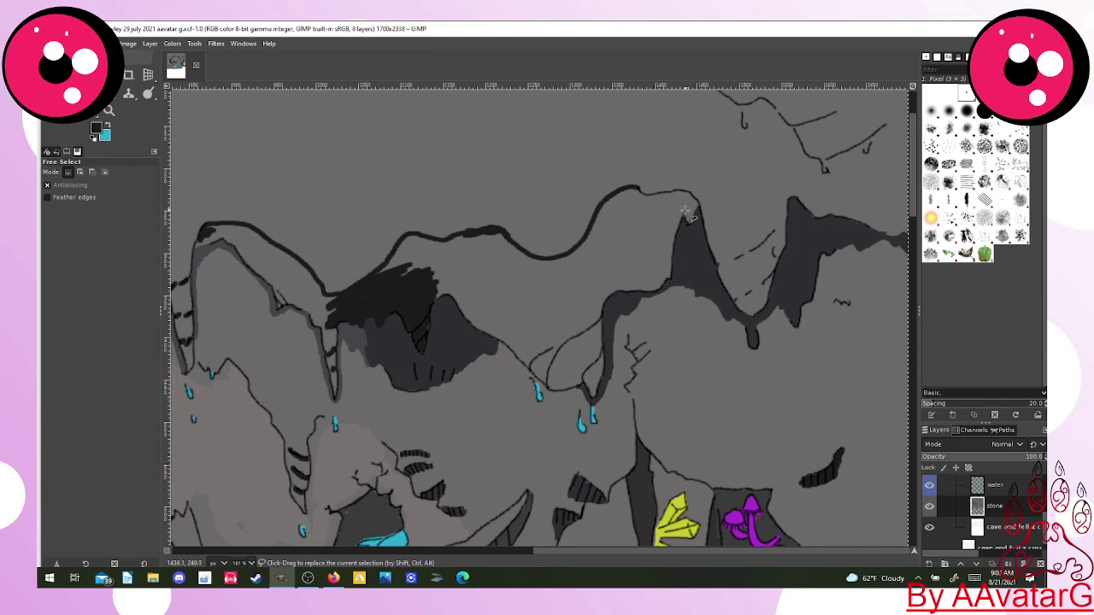
mouse_move(689, 211)
mouse_down()
mouse_move(659, 264)
mouse_move(603, 286)
mouse_move(590, 309)
mouse_move(603, 378)
mouse_move(592, 383)
mouse_move(546, 373)
mouse_move(525, 341)
mouse_move(454, 284)
mouse_move(338, 311)
mouse_move(334, 370)
mouse_move(322, 311)
mouse_move(283, 294)
mouse_move(234, 237)
mouse_move(210, 229)
mouse_move(257, 230)
mouse_move(331, 298)
mouse_move(378, 275)
mouse_move(405, 234)
mouse_move(487, 229)
mouse_move(562, 256)
mouse_move(621, 190)
mouse_move(691, 206)
mouse_up()
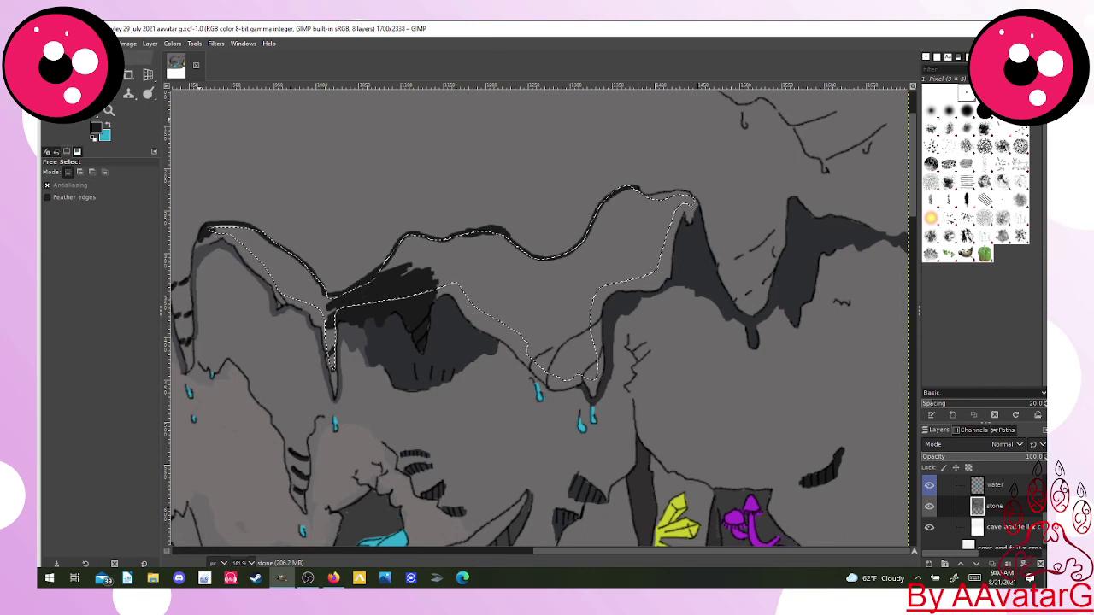
key(shift+b)
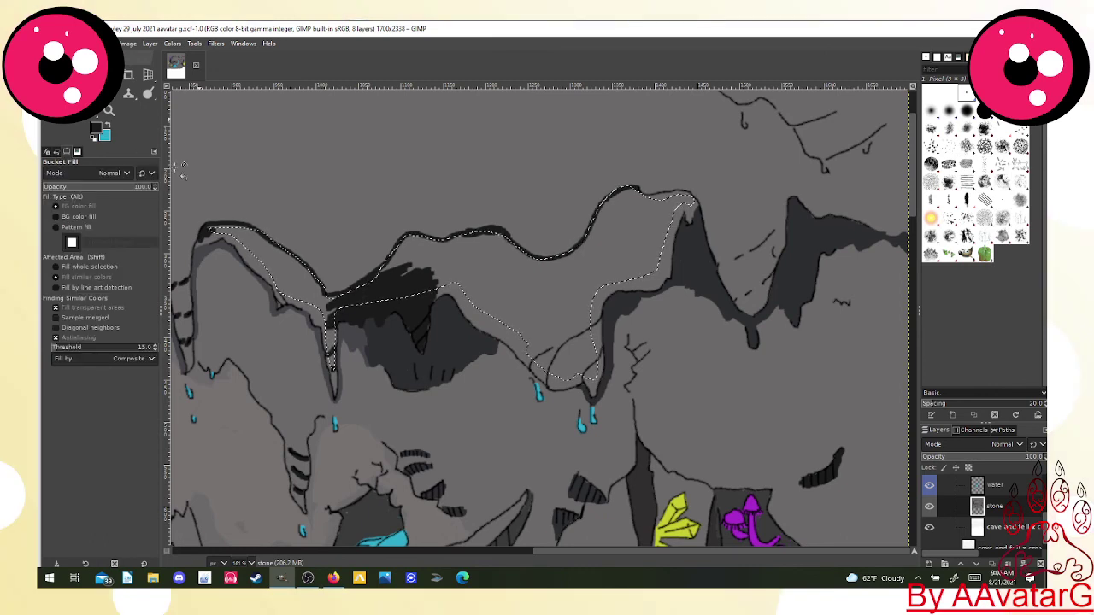
click(474, 267)
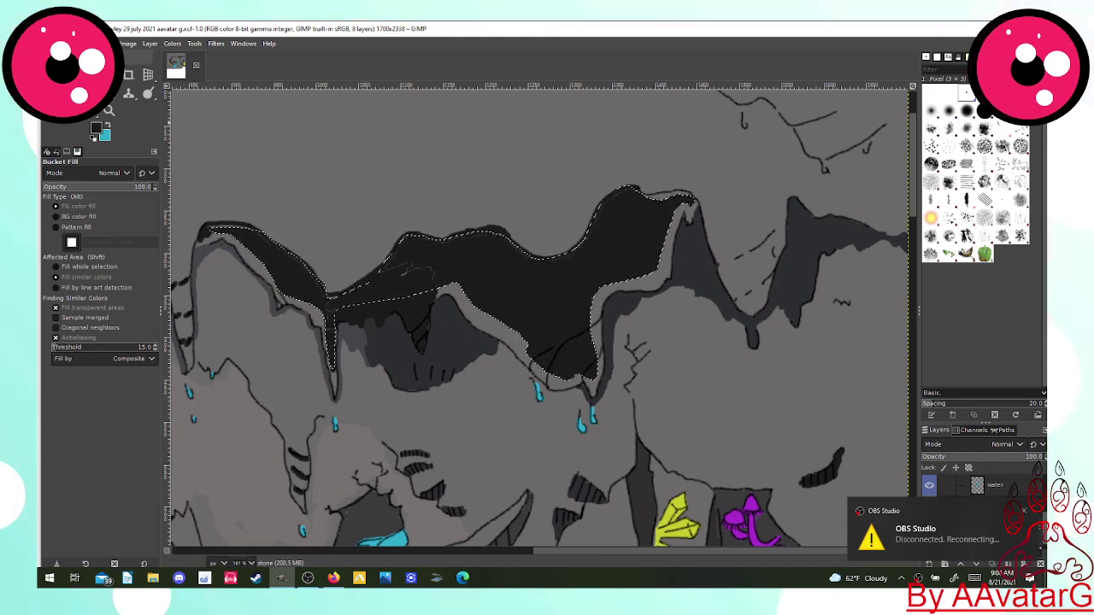
click(90, 94)
click(404, 278)
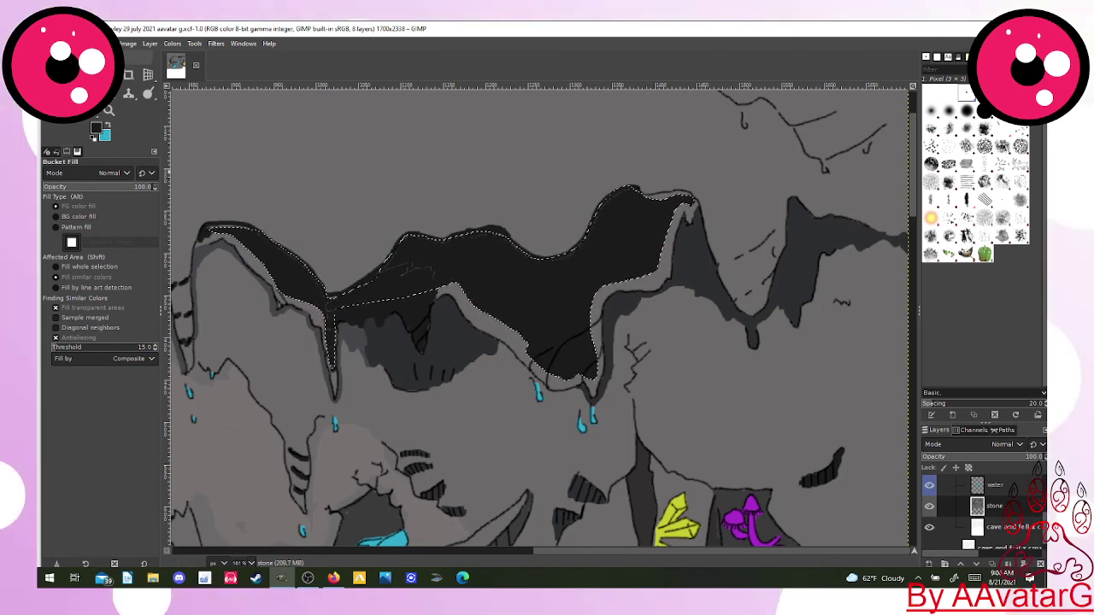
Clear the selection around the filled ceiling shadow.
key(f)
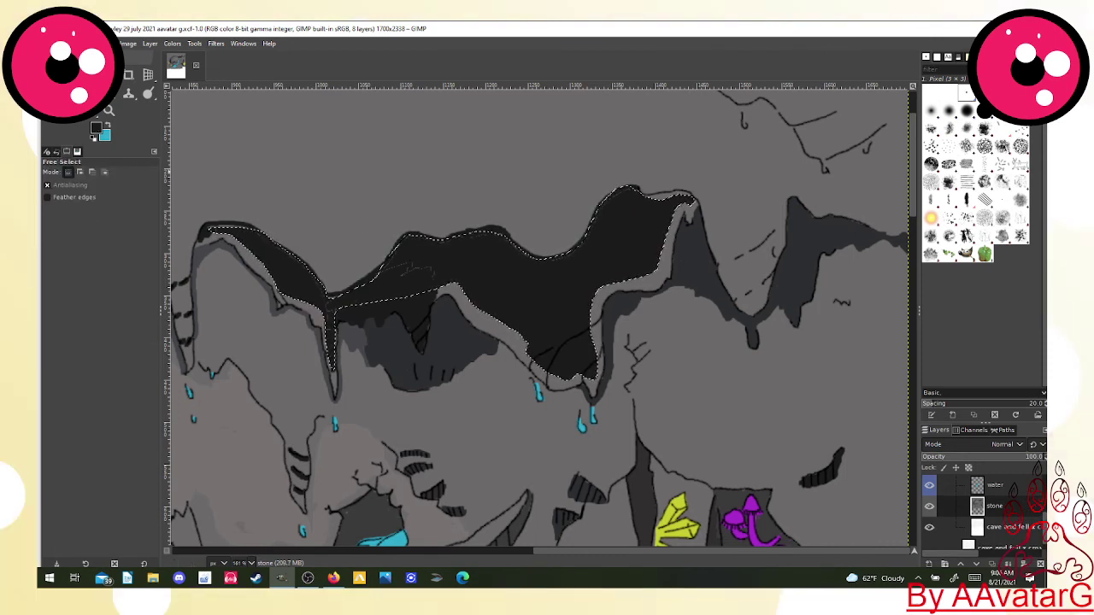
click(296, 204)
click(289, 210)
click(304, 214)
click(296, 204)
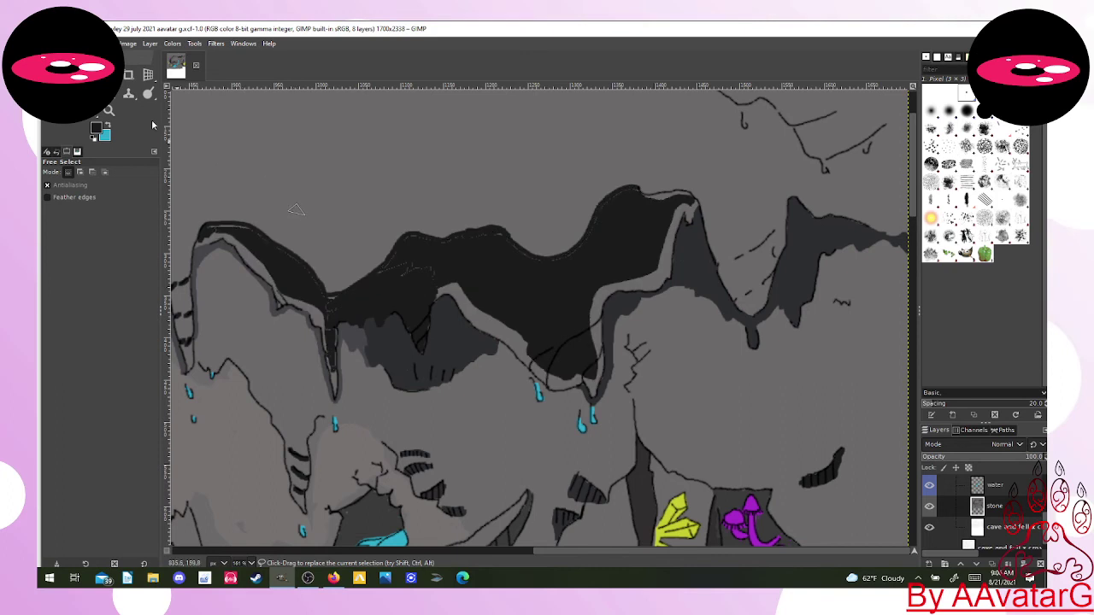
key(r)
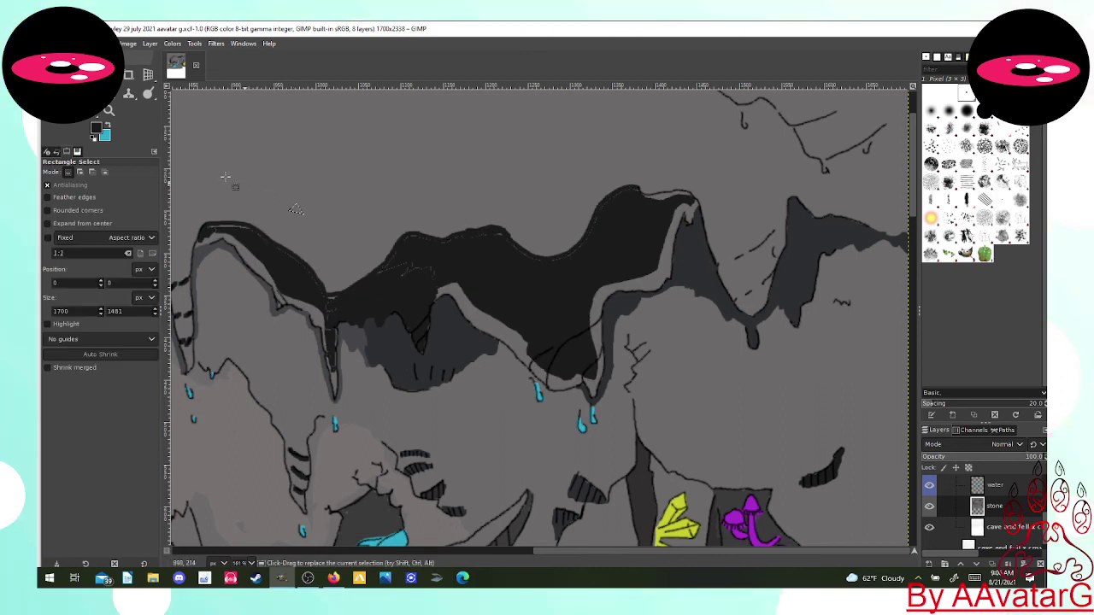
click(241, 183)
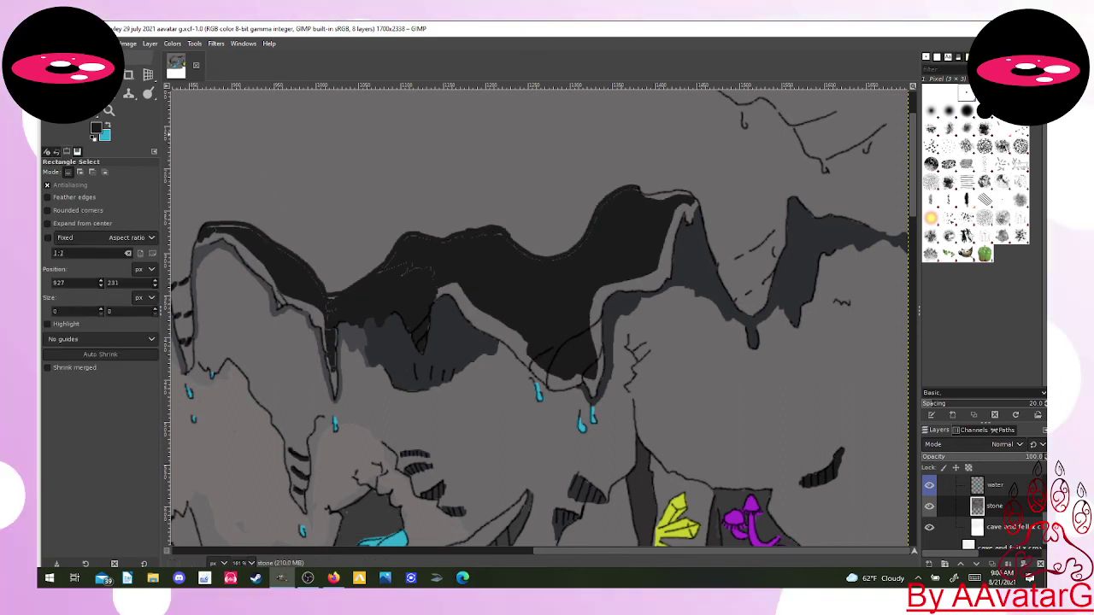
Paint out the leftover gray gaps in the near-black ceiling shadow, along its upper edge and down the thin stalactite to its tip.
key(p)
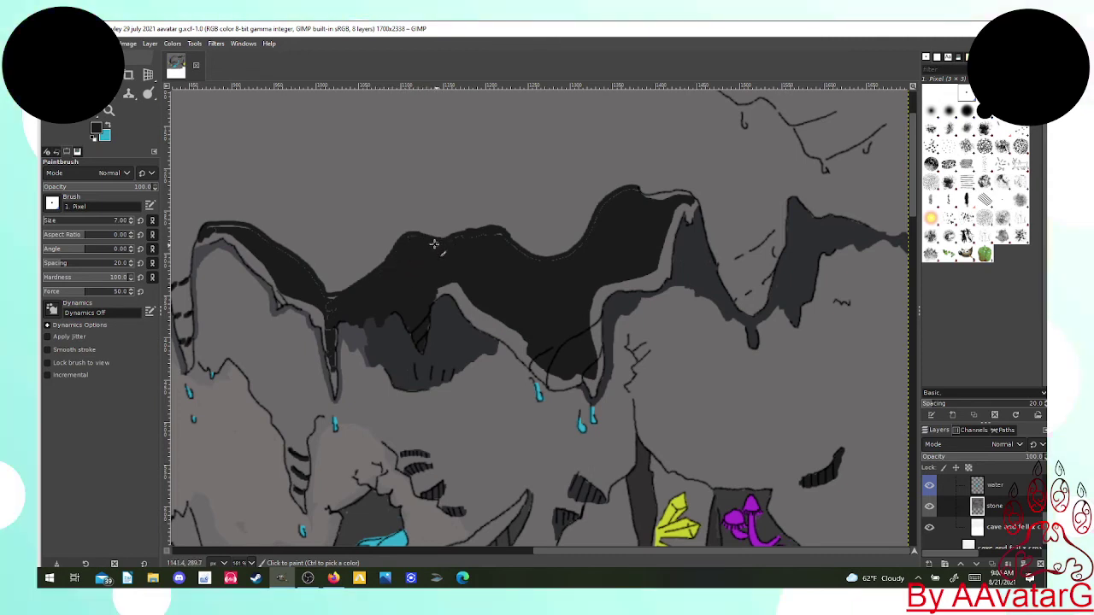
click(421, 246)
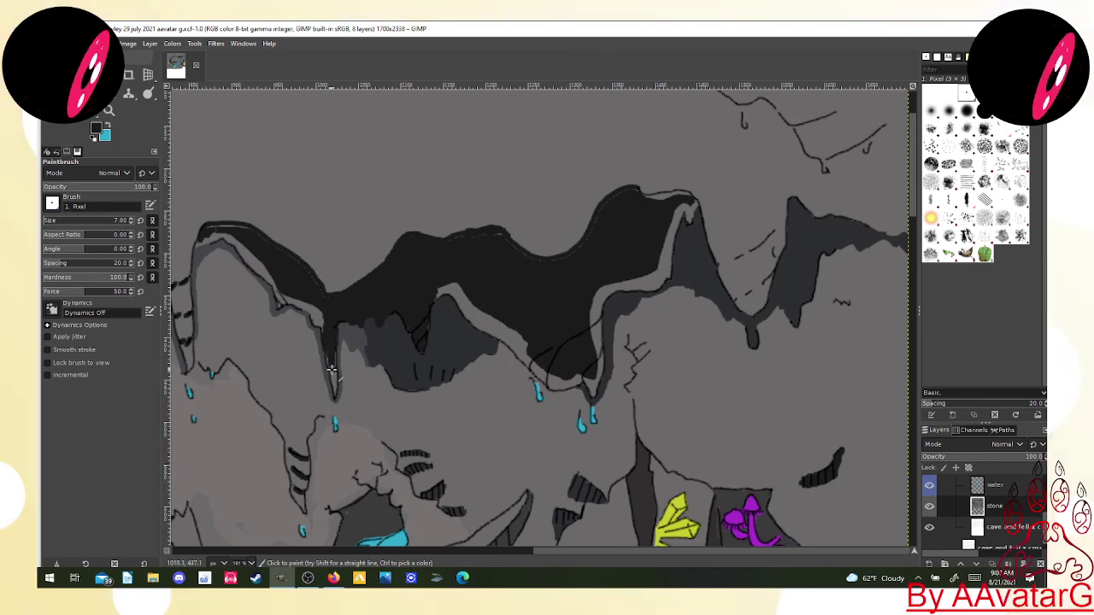
drag(334, 367, 335, 382)
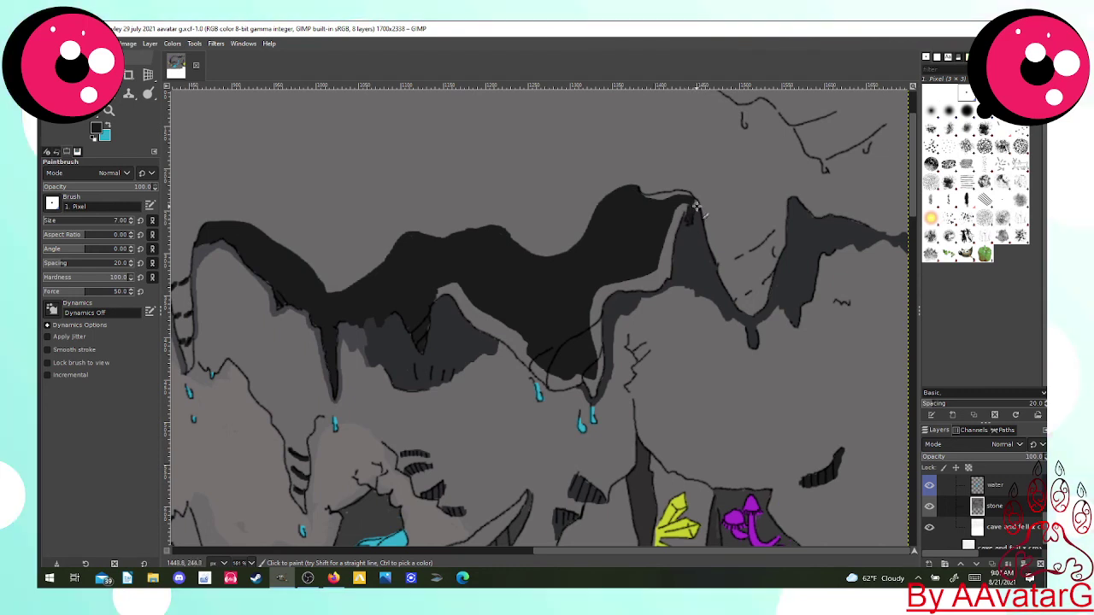
Extend the near-black shadow to the outlines at the jagged peak and along the sloping ceiling edge down toward the water drops.
mouse_move(692, 198)
mouse_down()
mouse_move(641, 198)
mouse_move(684, 208)
mouse_up()
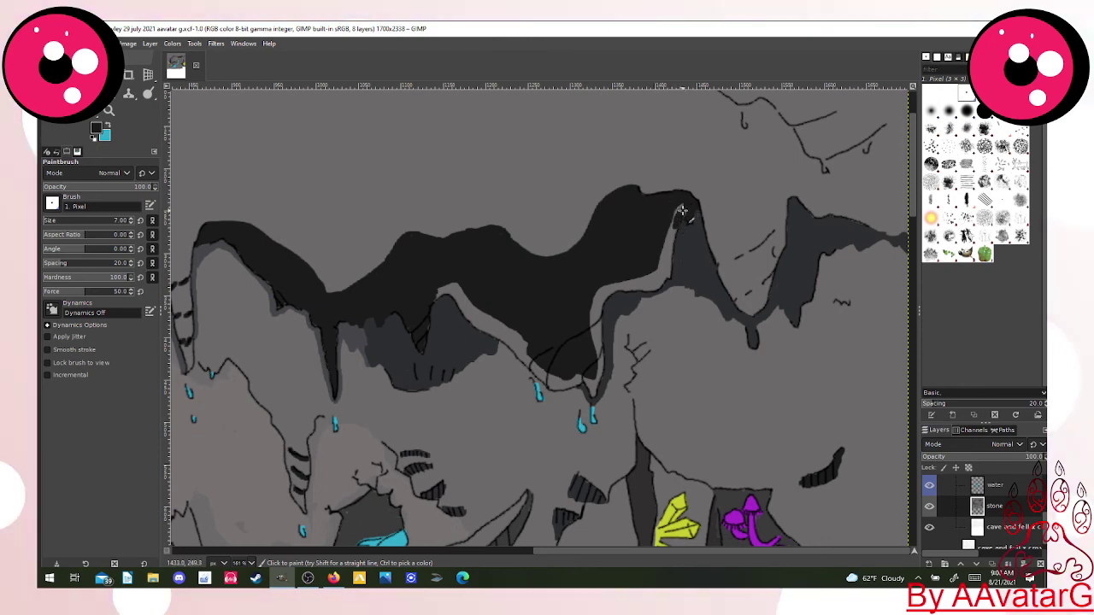
mouse_move(682, 211)
mouse_down()
mouse_move(676, 225)
mouse_move(677, 209)
mouse_up()
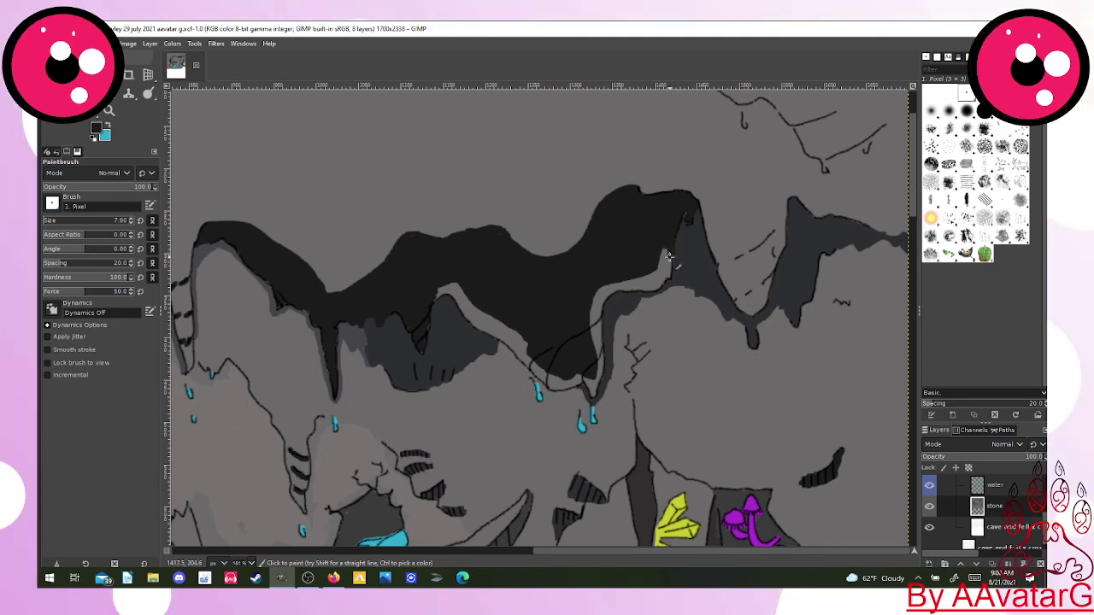
mouse_move(670, 256)
mouse_down()
mouse_move(670, 276)
mouse_move(664, 248)
mouse_up()
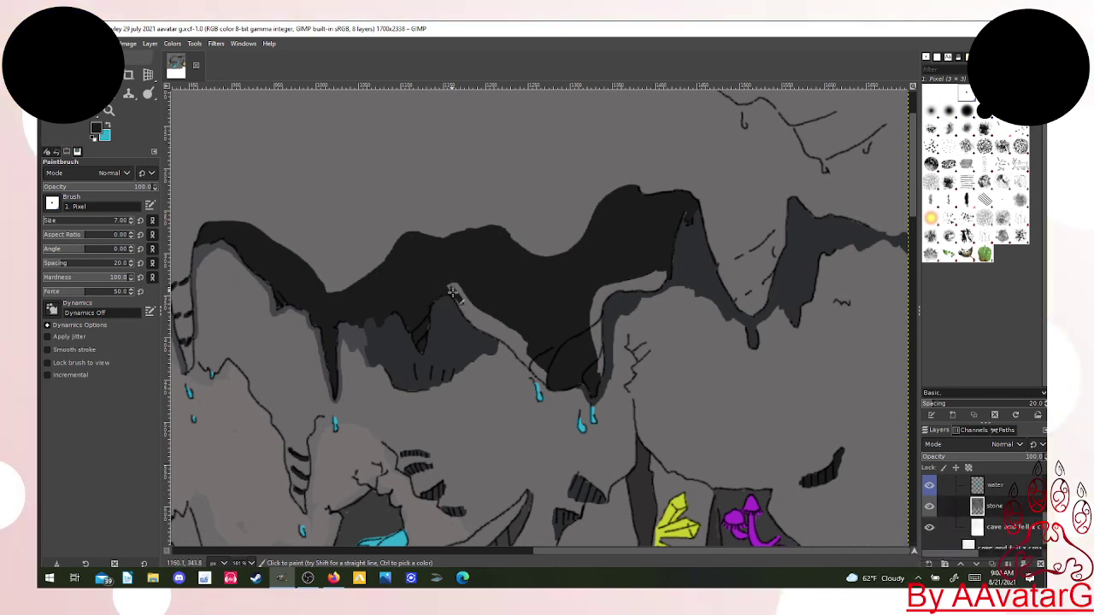
mouse_move(477, 322)
mouse_down()
mouse_move(462, 295)
mouse_move(537, 371)
mouse_move(496, 320)
mouse_move(525, 342)
mouse_up()
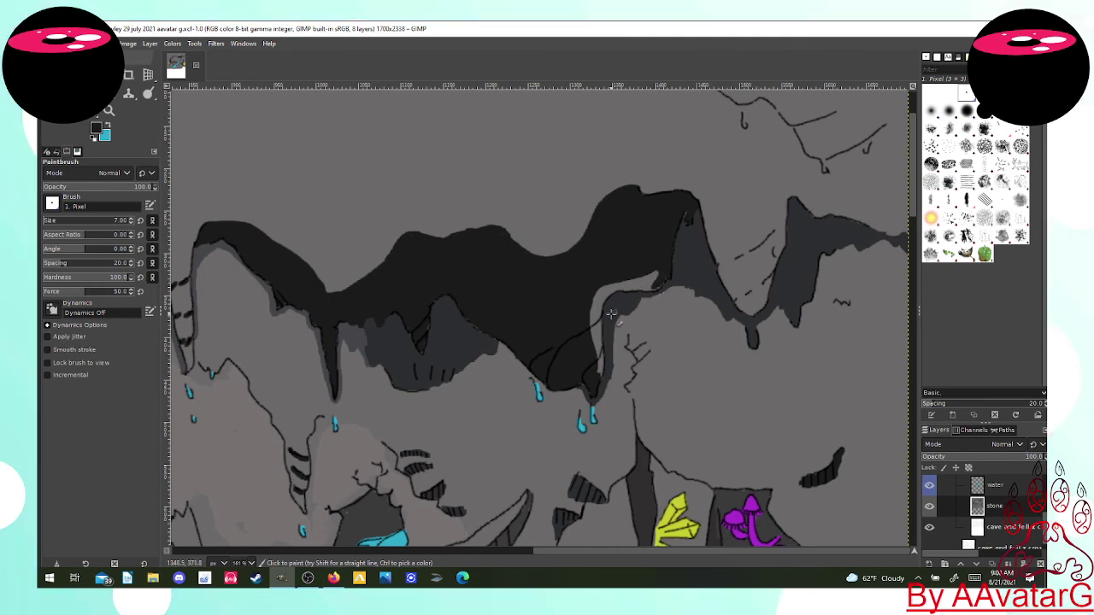
Switch to Firefox, resume the paused YouTube music playlist, and return to the cave painting in GIMP.
click(333, 580)
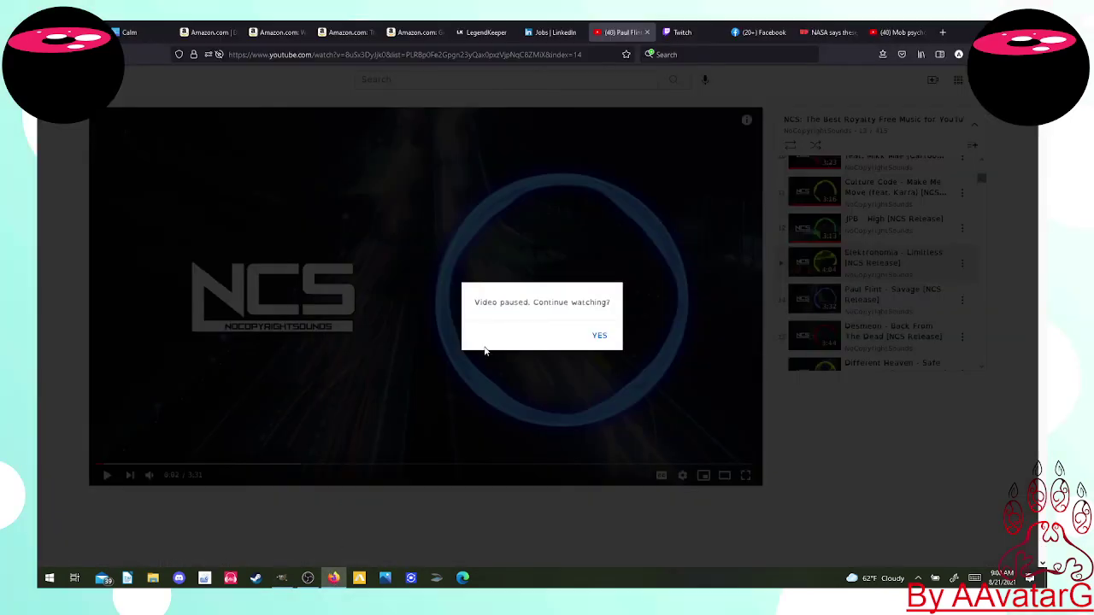
click(600, 335)
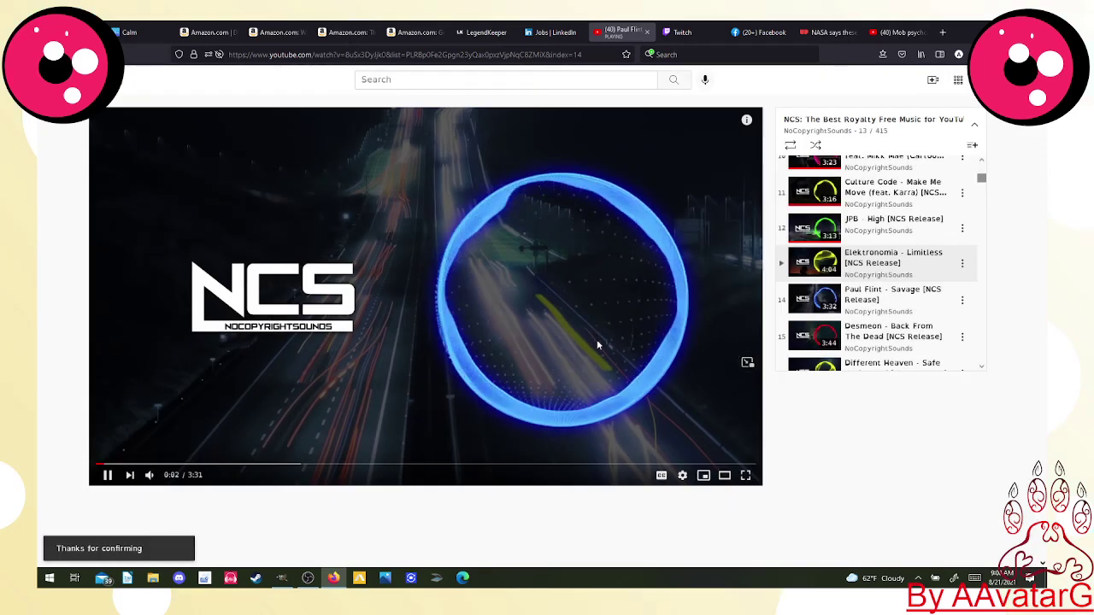
click(281, 579)
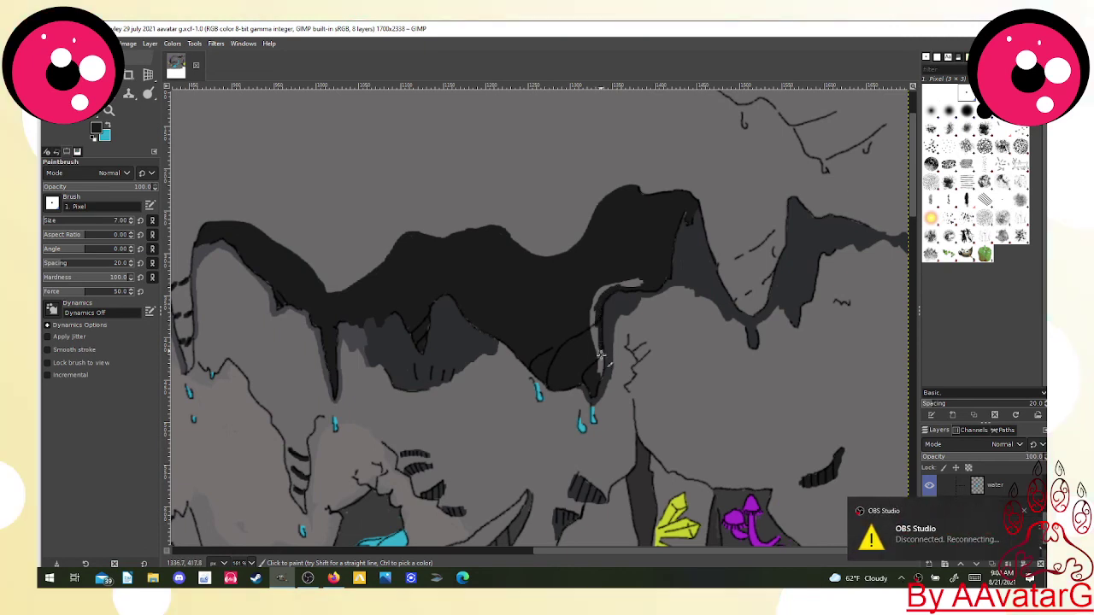
Paint the remaining light gray strip between the near-black ceiling shadow and the curved dark gray ledge.
mouse_move(599, 353)
mouse_down()
mouse_move(594, 312)
mouse_move(592, 338)
mouse_move(611, 282)
mouse_move(596, 294)
mouse_move(647, 276)
mouse_move(630, 283)
mouse_move(654, 284)
mouse_up()
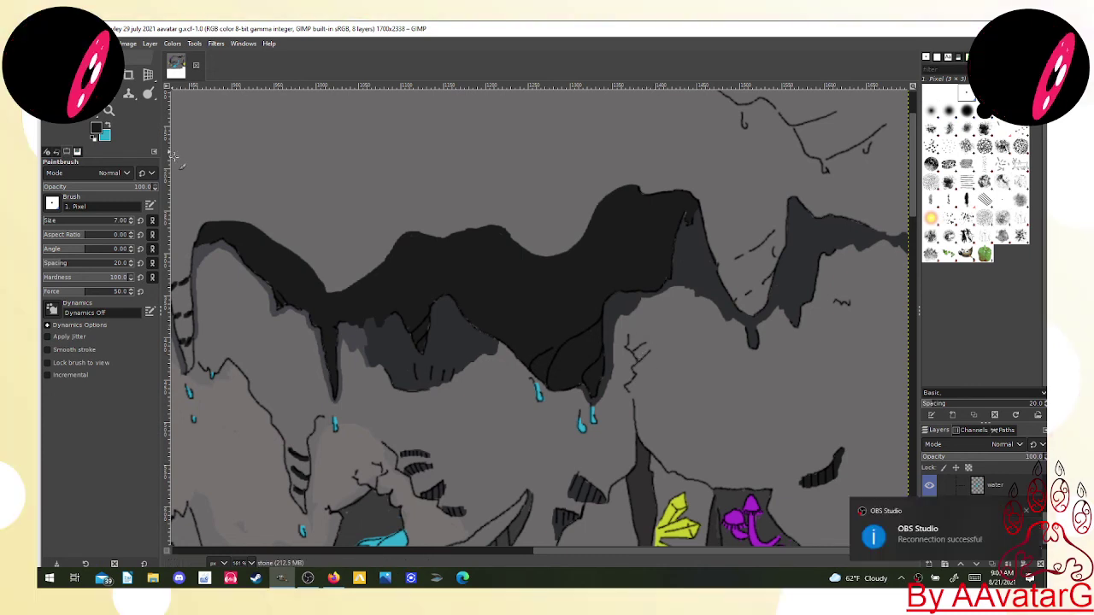
Paint near-black shadow over the hatched triangular rock face beside the large purple mushrooms.
mouse_move(599, 554)
mouse_down()
mouse_move(368, 556)
mouse_move(145, 589)
mouse_up()
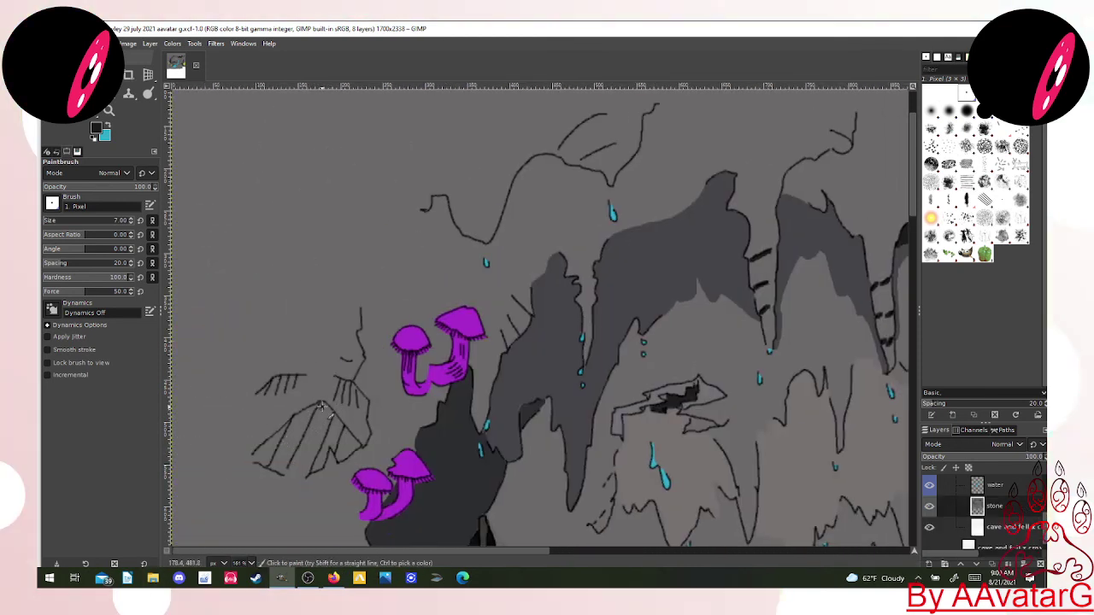
mouse_move(321, 403)
mouse_down()
mouse_move(260, 449)
mouse_move(295, 431)
mouse_move(329, 462)
mouse_move(325, 451)
mouse_move(323, 472)
mouse_move(265, 462)
mouse_move(305, 470)
mouse_move(295, 451)
mouse_move(330, 430)
mouse_move(324, 438)
mouse_move(314, 413)
mouse_move(342, 429)
mouse_move(337, 455)
mouse_move(353, 449)
mouse_move(346, 438)
mouse_up()
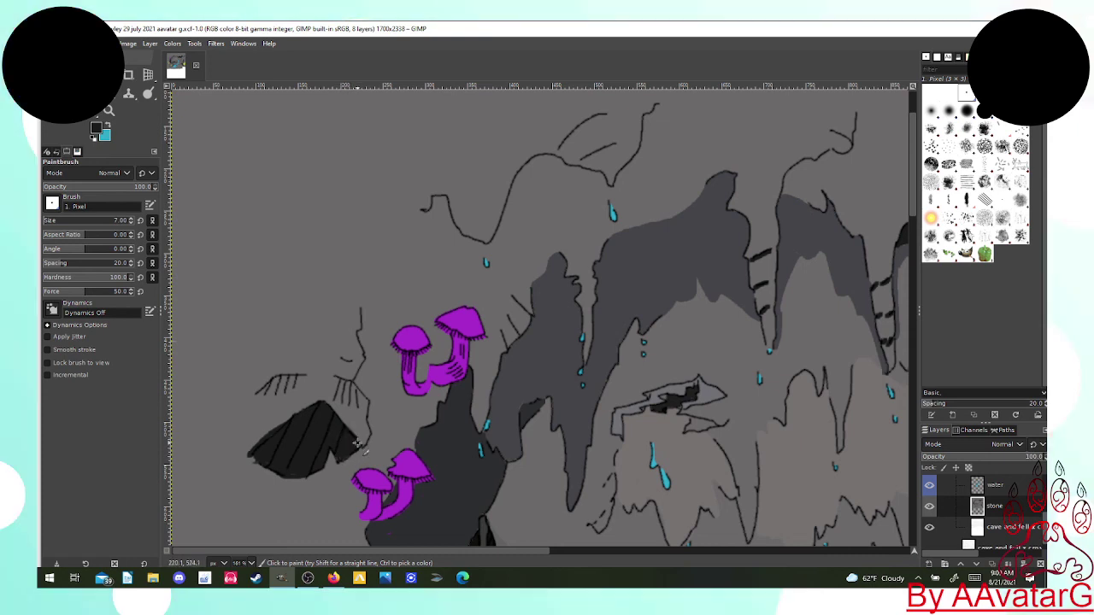
Paint near-black shadow over the small hatched rock patches above the triangular rock face beside the purple mushrooms.
mouse_move(335, 382)
mouse_down()
mouse_move(369, 408)
mouse_move(359, 405)
mouse_up()
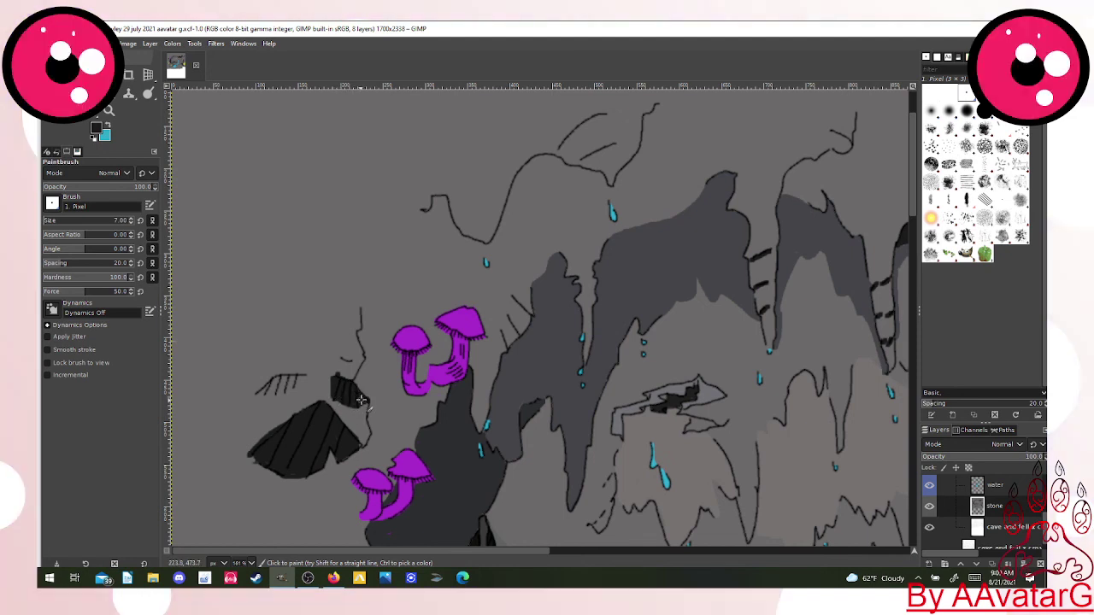
mouse_move(269, 388)
mouse_down()
mouse_move(276, 379)
mouse_move(264, 390)
mouse_move(290, 395)
mouse_move(306, 385)
mouse_move(270, 389)
mouse_move(320, 379)
mouse_up()
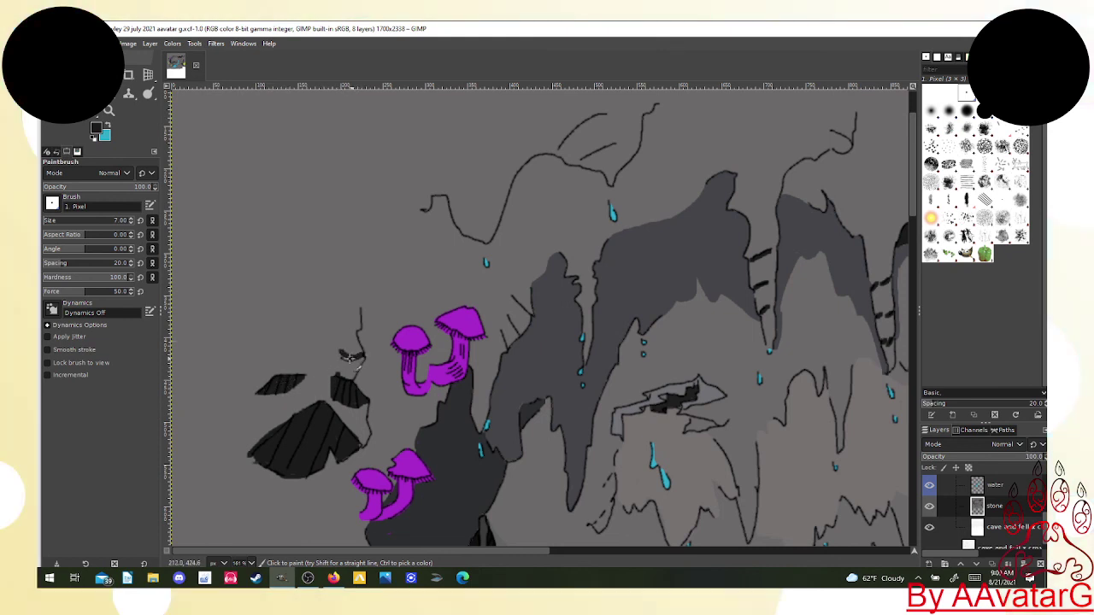
drag(340, 353, 365, 352)
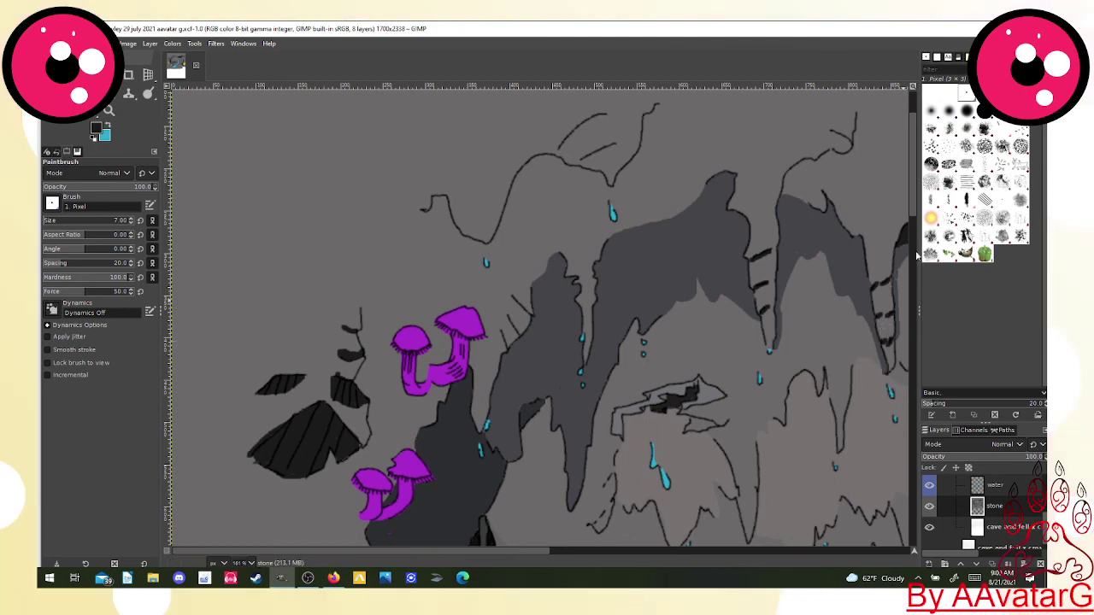
Paint near-black shadow over the hatched sloping rock adjoining the jagged dark gray column beneath the cave pillar.
scroll(913, 208, down, 10)
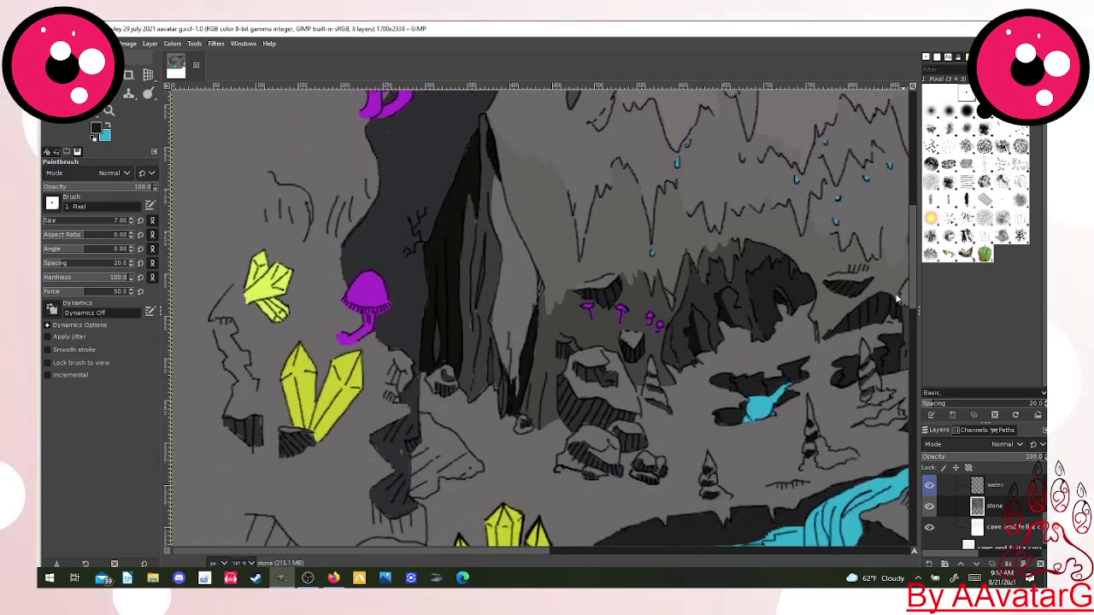
scroll(896, 306, down, 5)
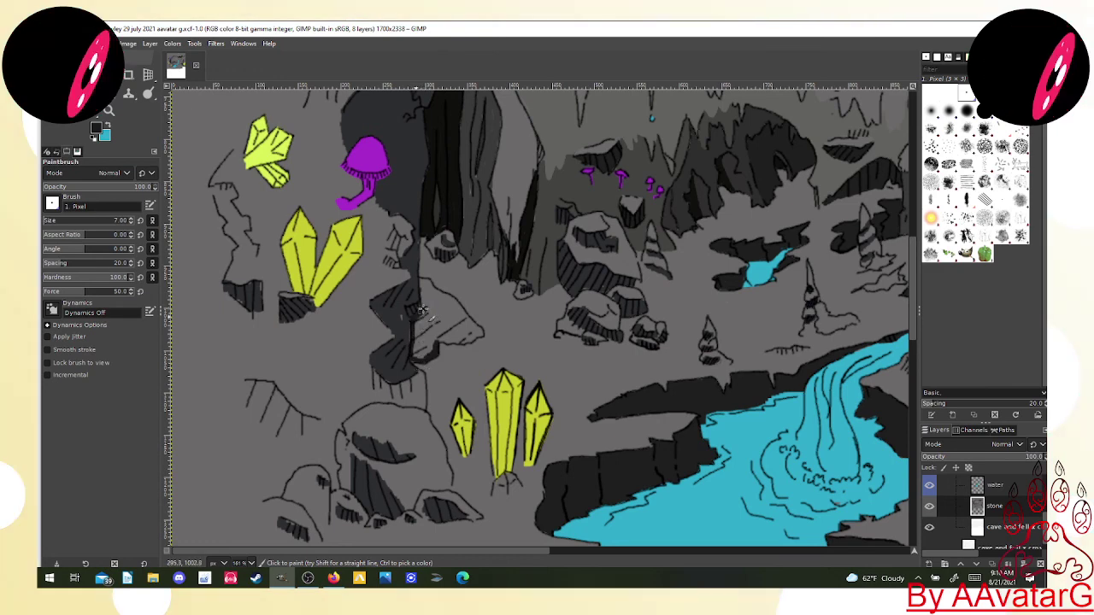
mouse_move(422, 312)
mouse_down()
mouse_move(419, 345)
mouse_move(434, 345)
mouse_move(428, 359)
mouse_move(420, 352)
mouse_move(438, 341)
mouse_up()
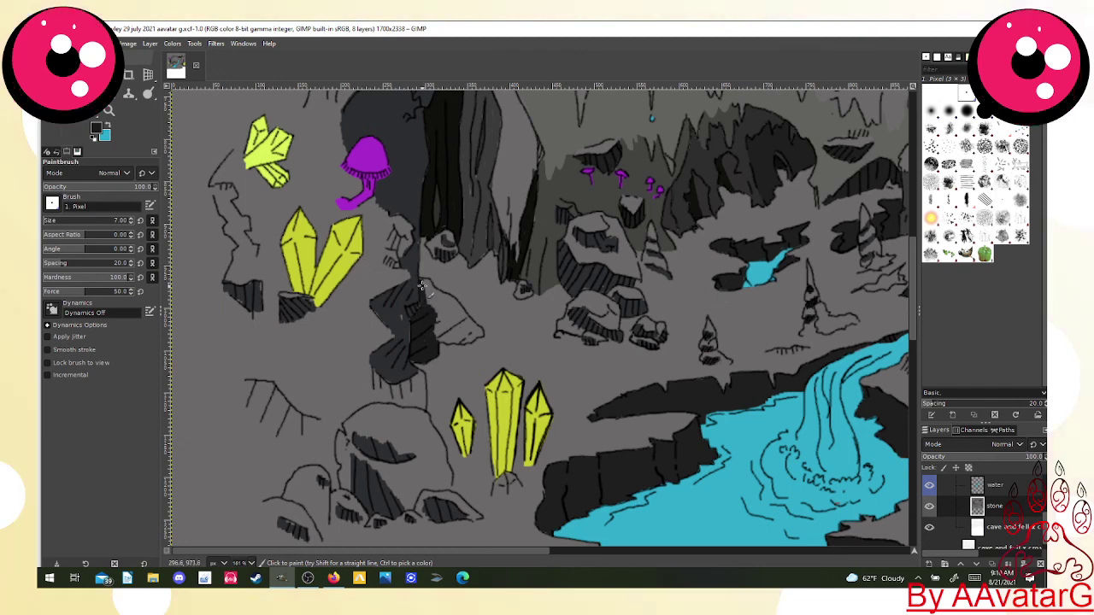
mouse_move(425, 282)
mouse_down()
mouse_move(432, 307)
mouse_move(430, 288)
mouse_move(479, 332)
mouse_move(437, 336)
mouse_move(472, 331)
mouse_move(453, 339)
mouse_move(454, 311)
mouse_move(430, 321)
mouse_move(441, 309)
mouse_move(426, 315)
mouse_move(452, 341)
mouse_up()
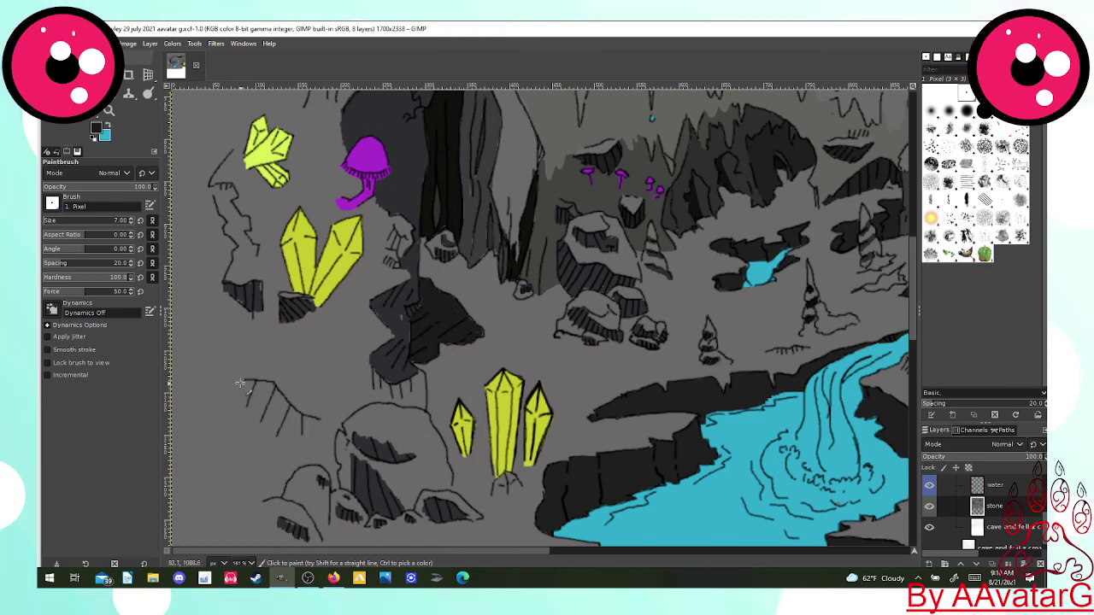
Outline the curved hatched rock near the lower boulders in near-black, fill it with the Bucket Fill tool, and touch up the gaps.
mouse_move(240, 383)
mouse_down()
mouse_move(267, 382)
mouse_move(309, 434)
mouse_move(278, 435)
mouse_move(248, 416)
mouse_move(241, 387)
mouse_up()
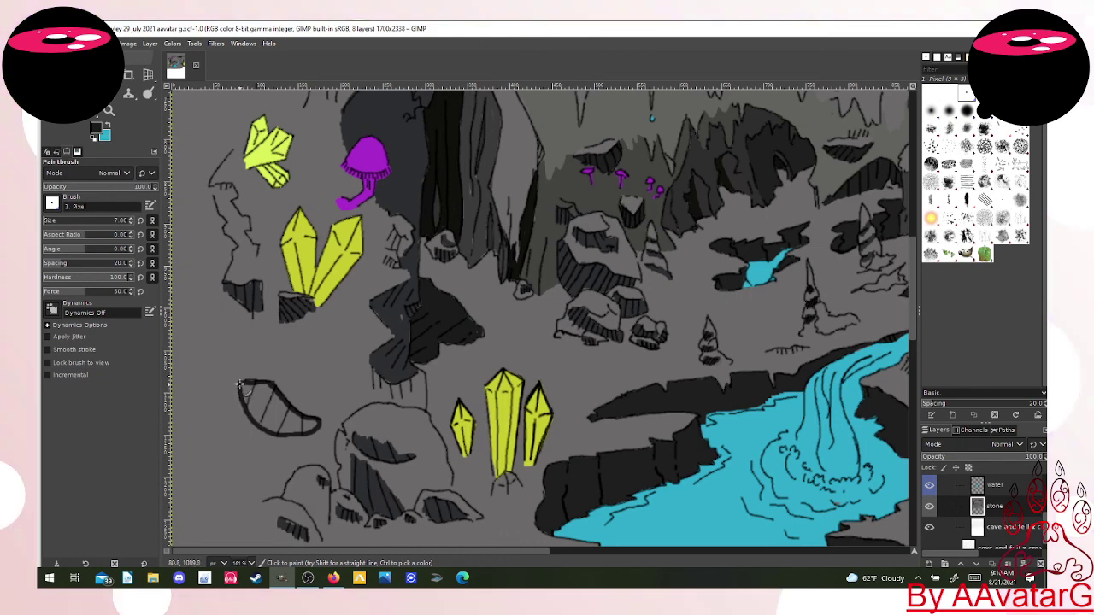
key(shift+b)
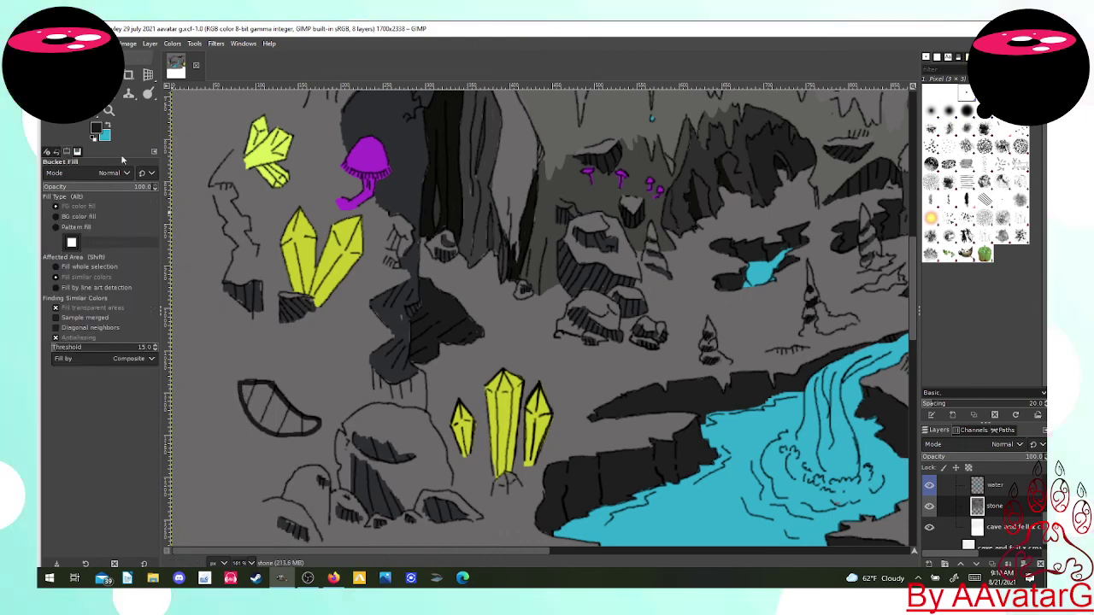
click(256, 408)
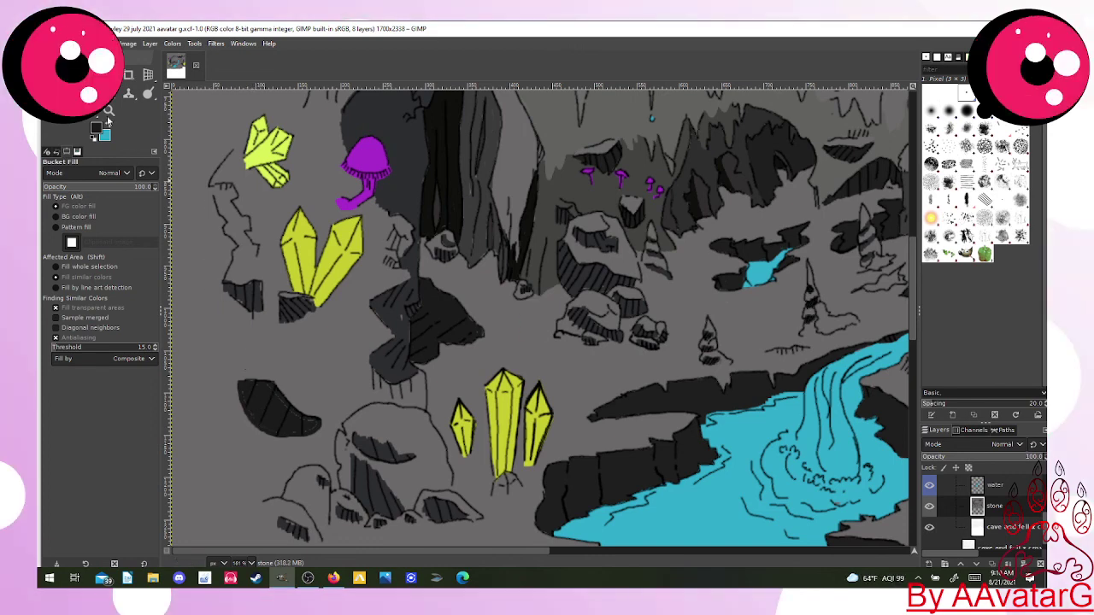
click(89, 93)
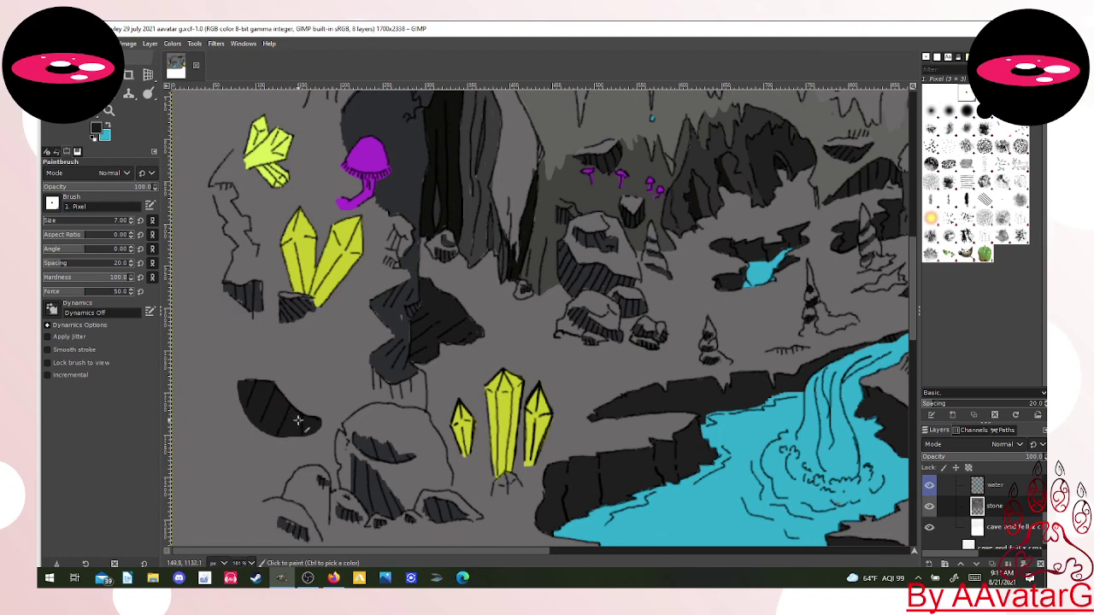
click(299, 421)
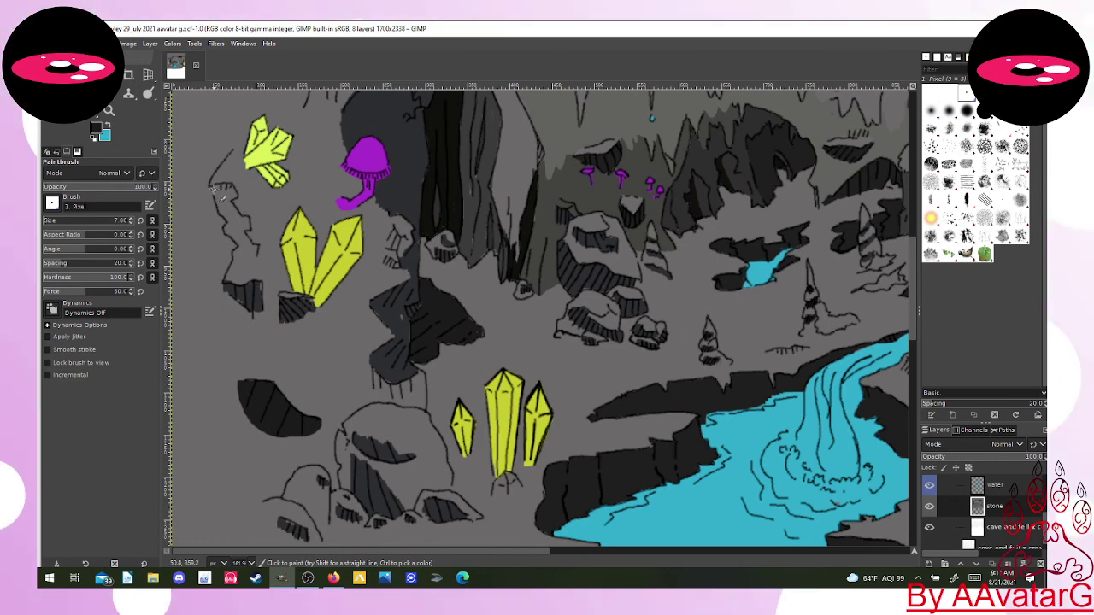
Paint near-black shadow on the ledge below the small yellow crystals, under the jagged column, and on the small rock below the single mushroom.
mouse_move(223, 189)
mouse_down()
mouse_move(220, 209)
mouse_move(237, 214)
mouse_up()
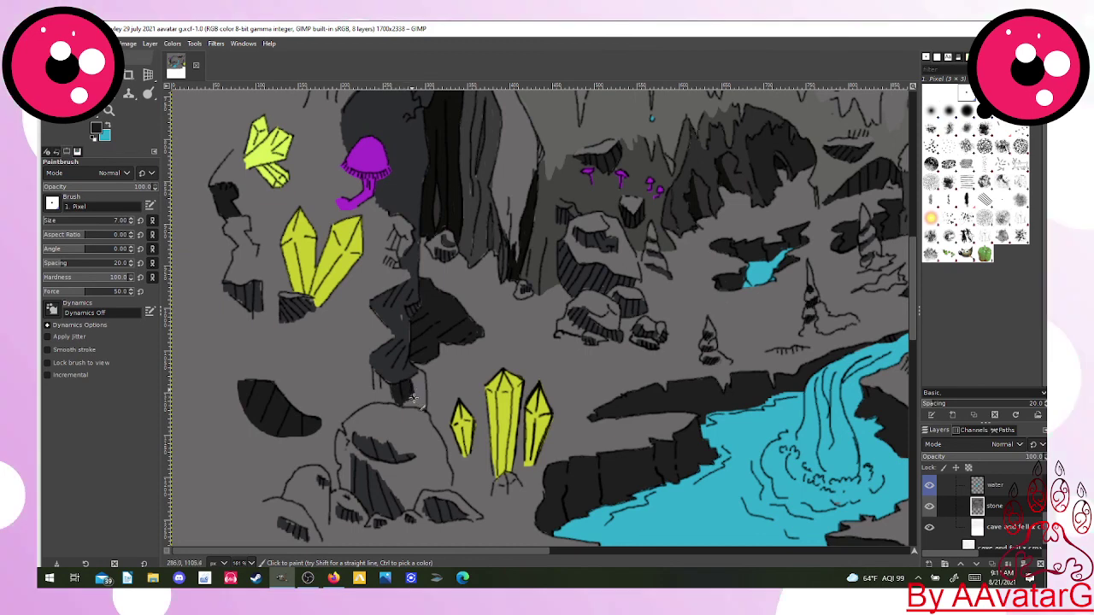
mouse_move(414, 398)
mouse_down()
mouse_move(417, 386)
mouse_move(425, 411)
mouse_up()
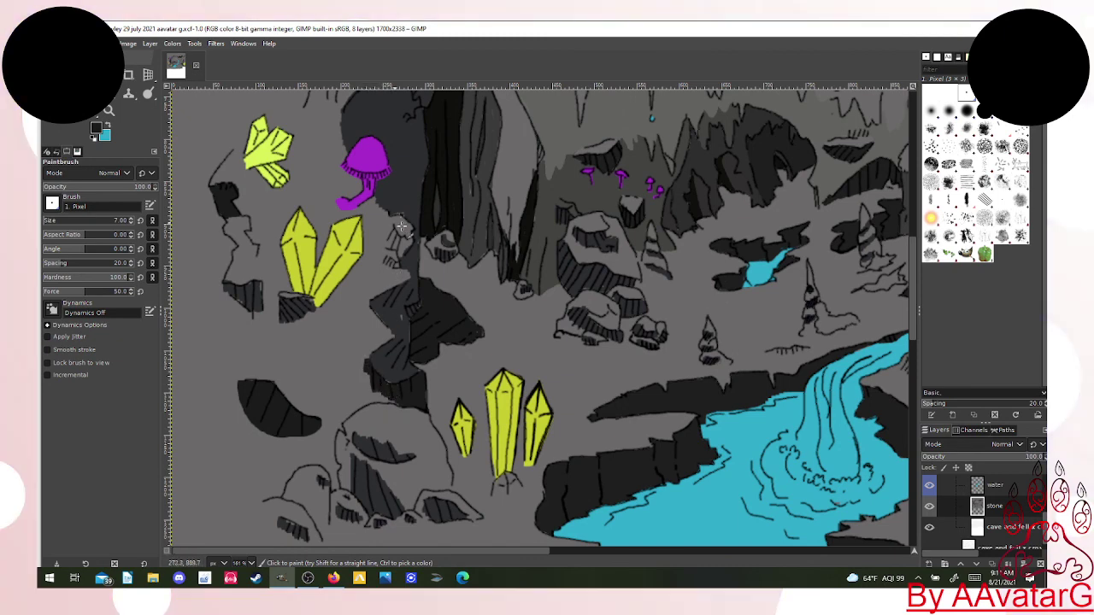
drag(389, 230, 400, 241)
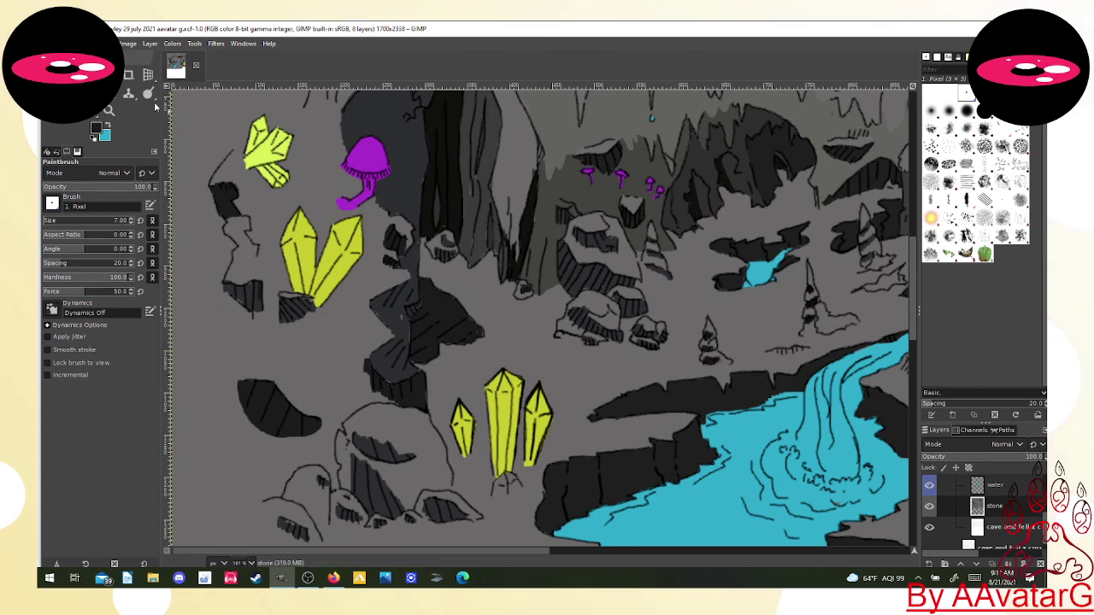
Examine the whole cave painting at a reduced zoom to check the finished shadows across the scene.
click(109, 111)
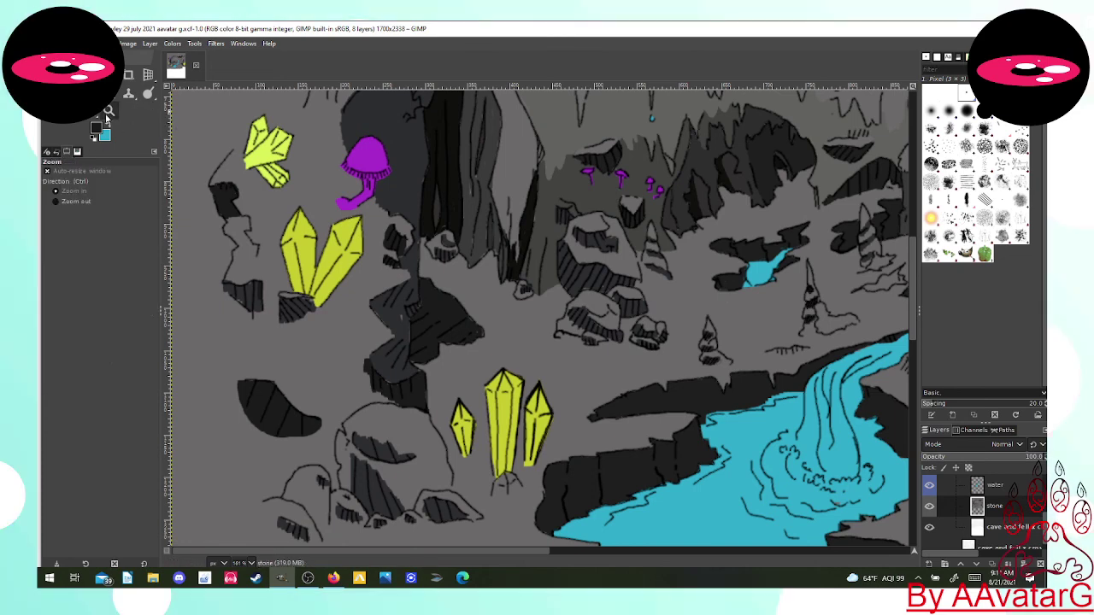
click(76, 202)
click(262, 288)
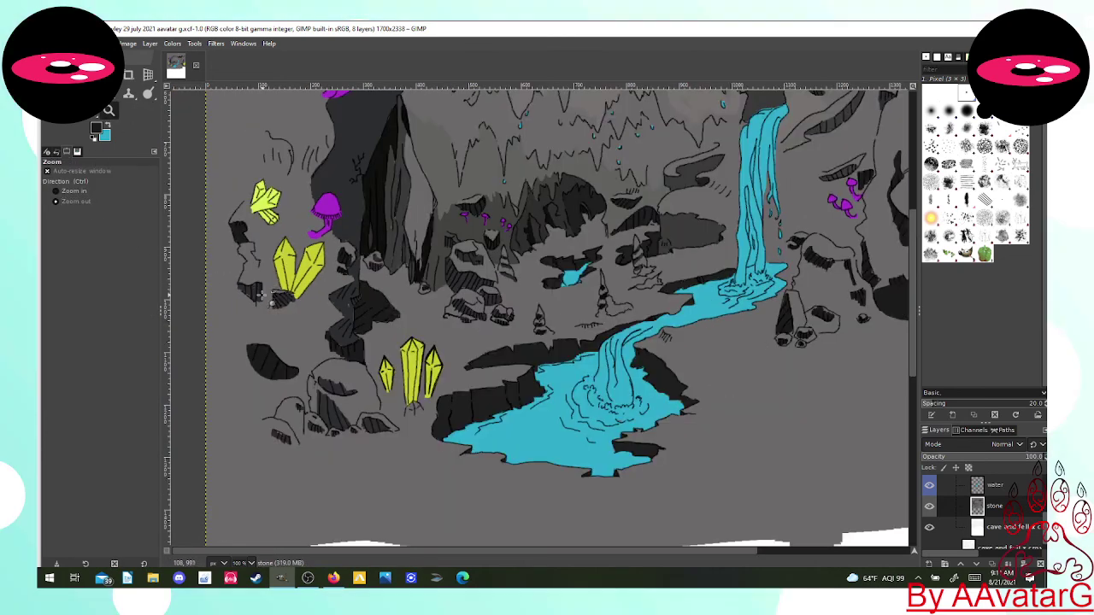
click(671, 287)
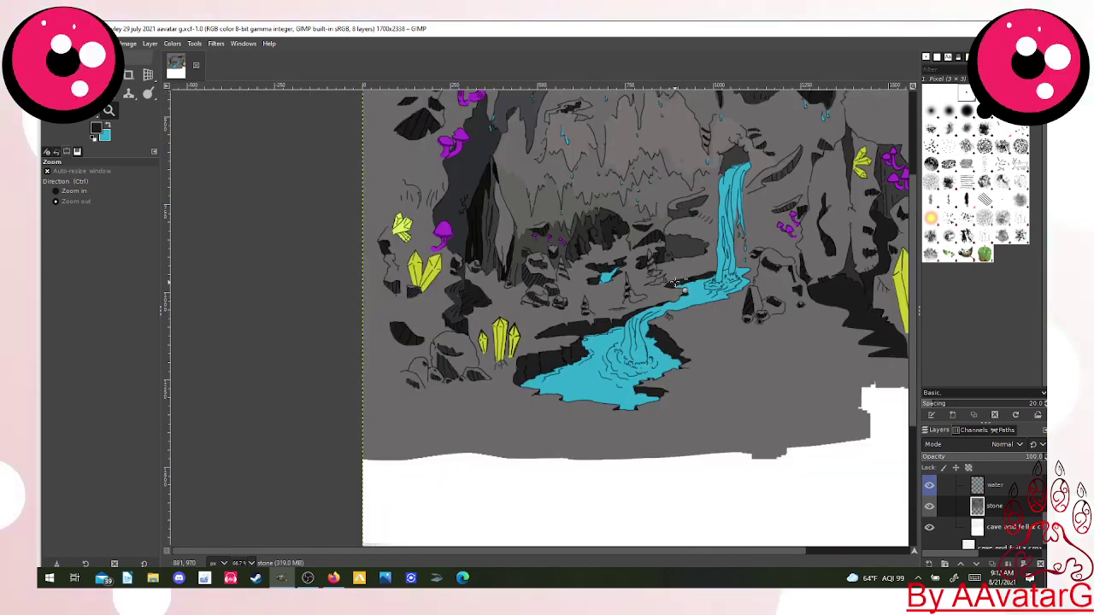
scroll(913, 188, up, 3)
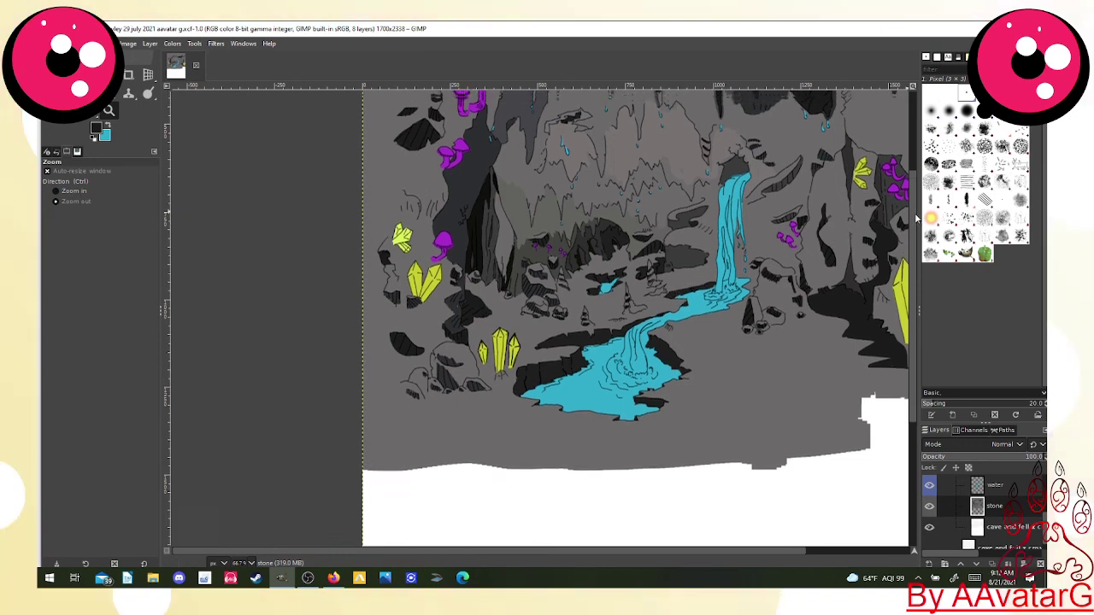
scroll(913, 188, up, 2)
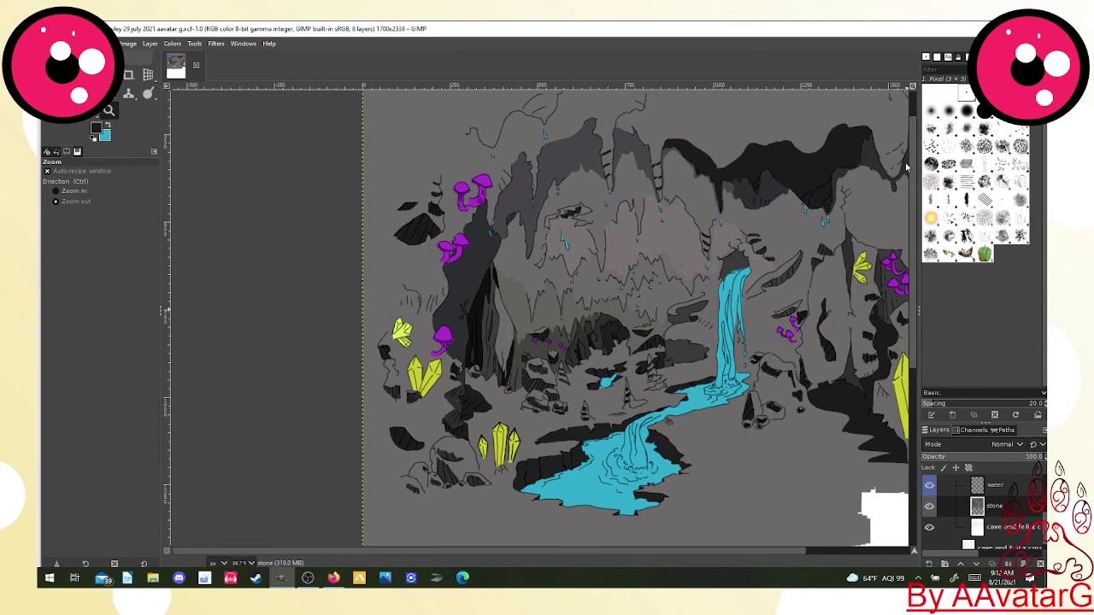
drag(907, 166, 899, 170)
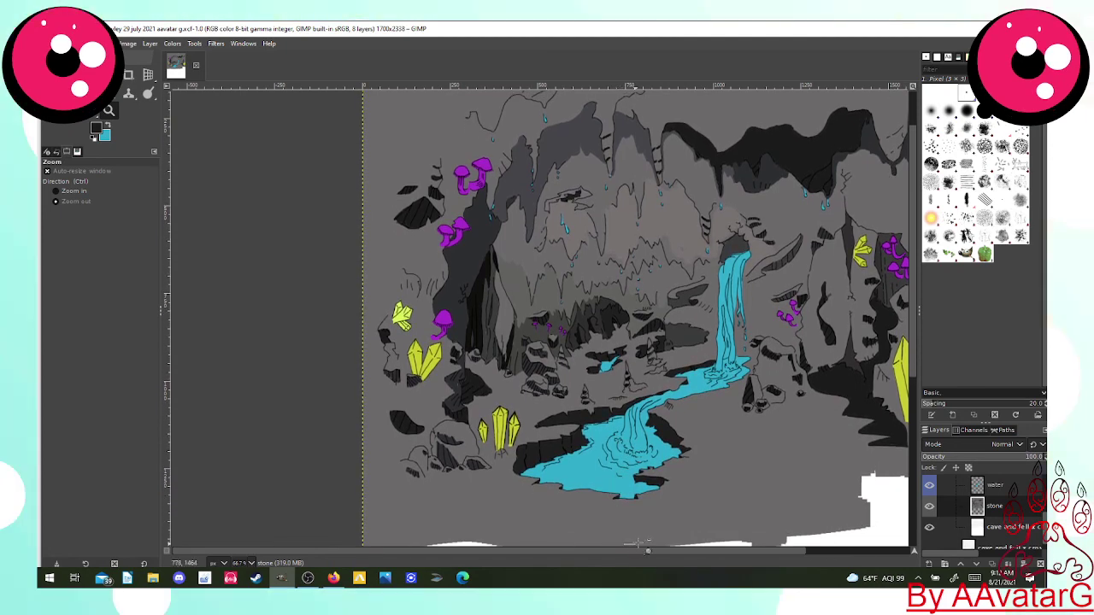
drag(624, 533, 655, 549)
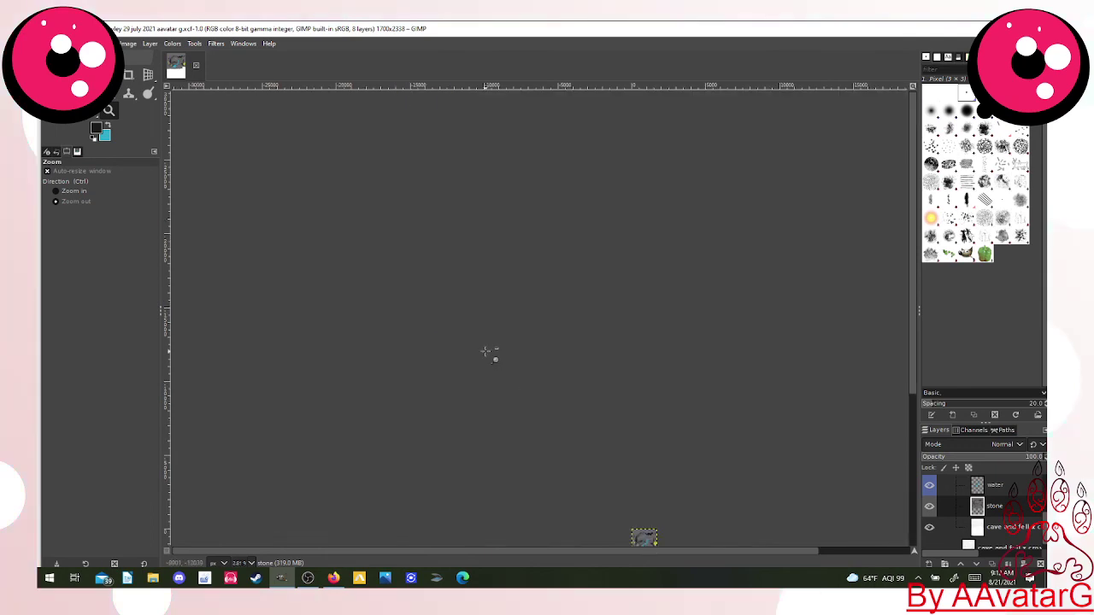
click(68, 190)
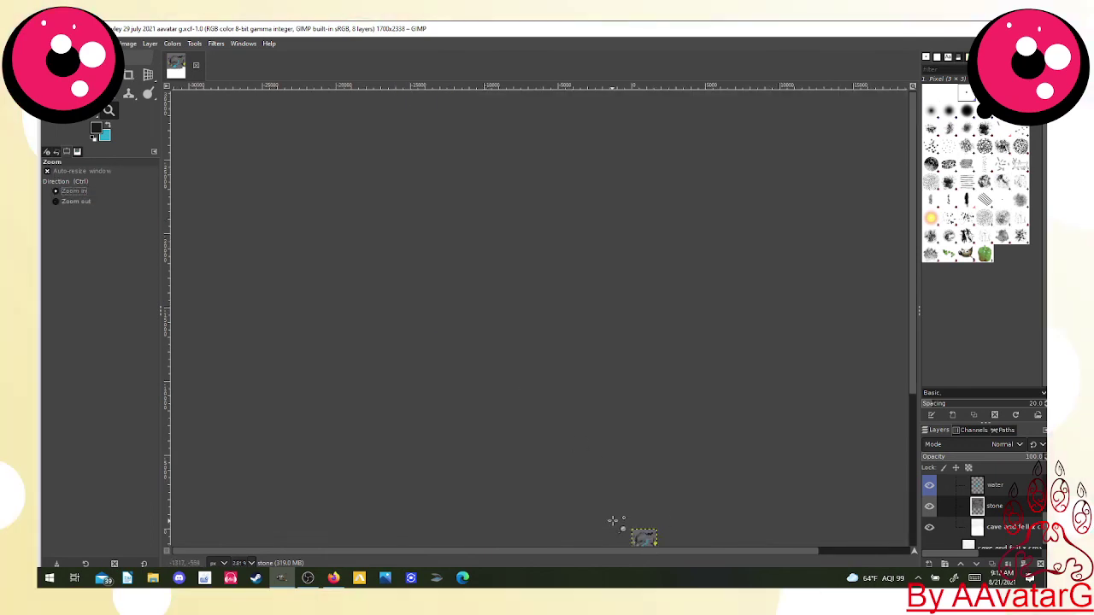
drag(611, 520, 674, 560)
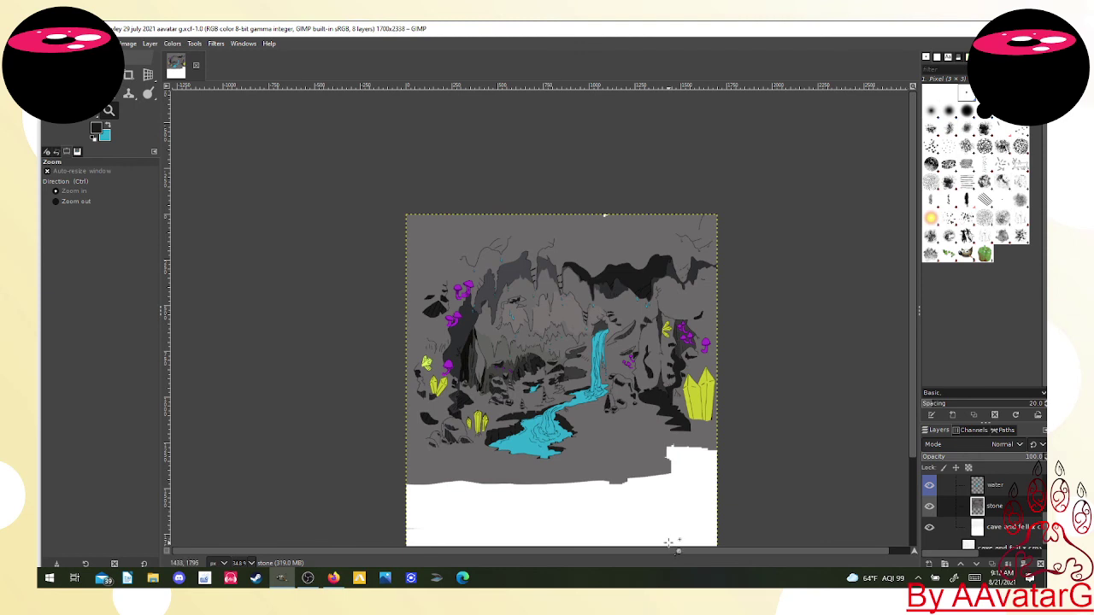
Save the cave painting to its existing XCF file.
click(49, 42)
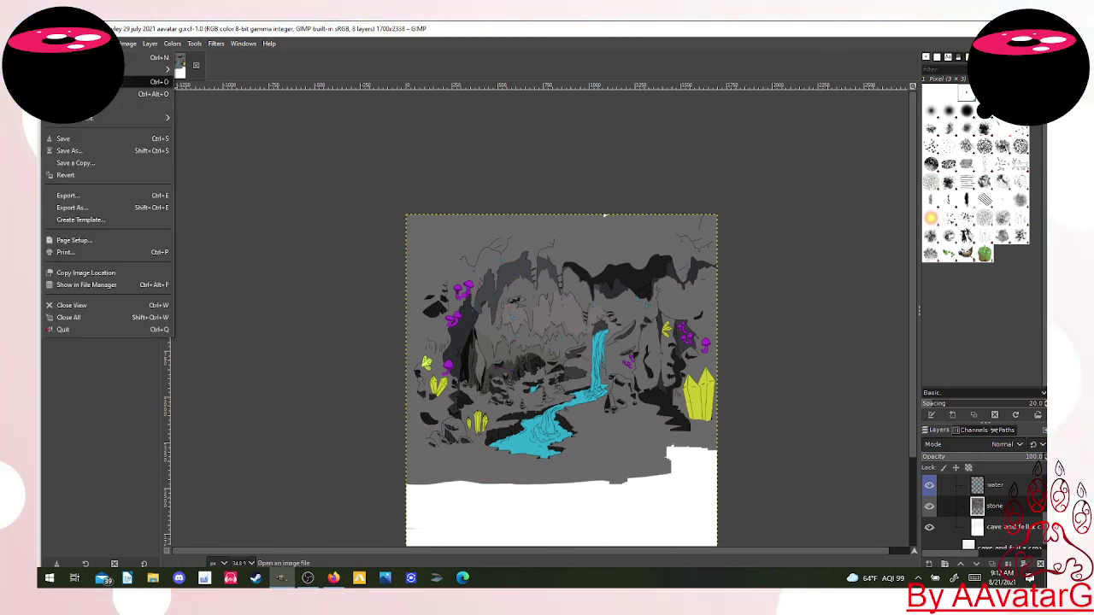
click(75, 140)
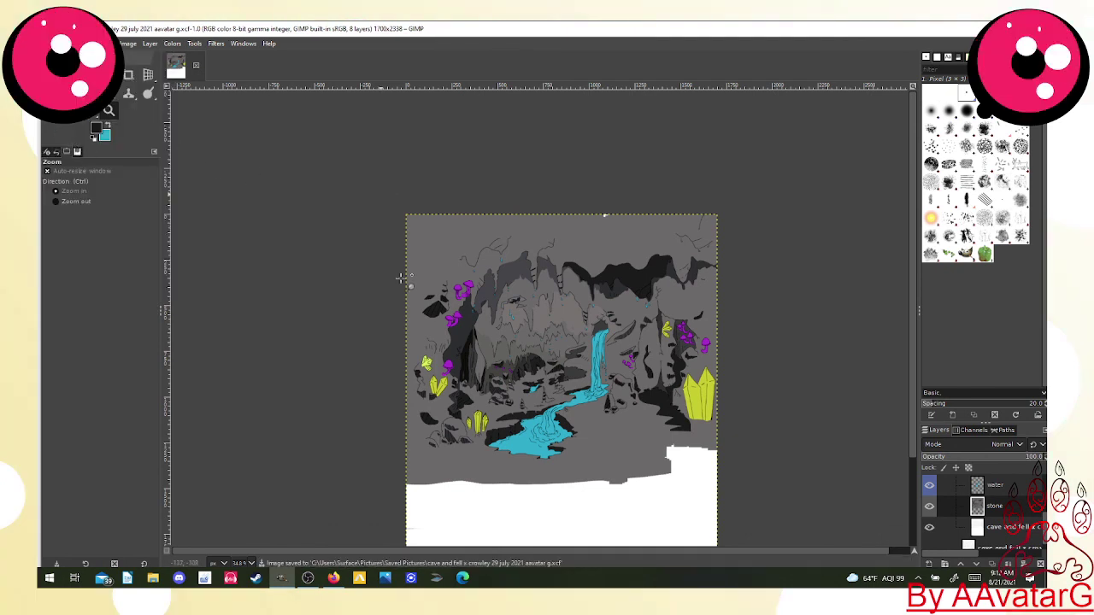
Switch to OBS, select the "desktop and webcam" scene, and stop both the stream and the recording.
click(308, 578)
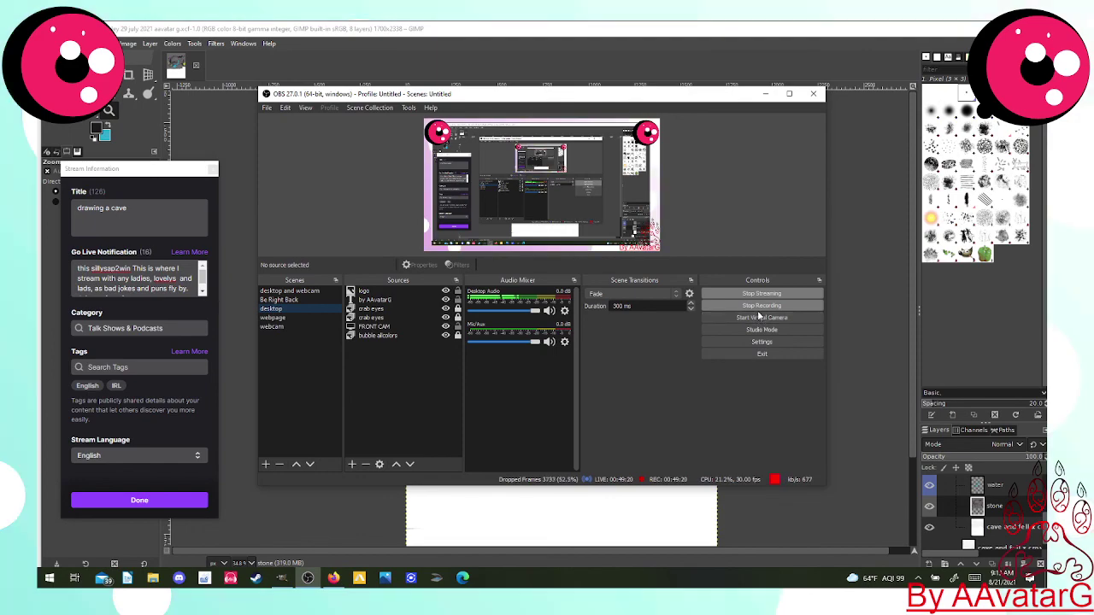
click(282, 291)
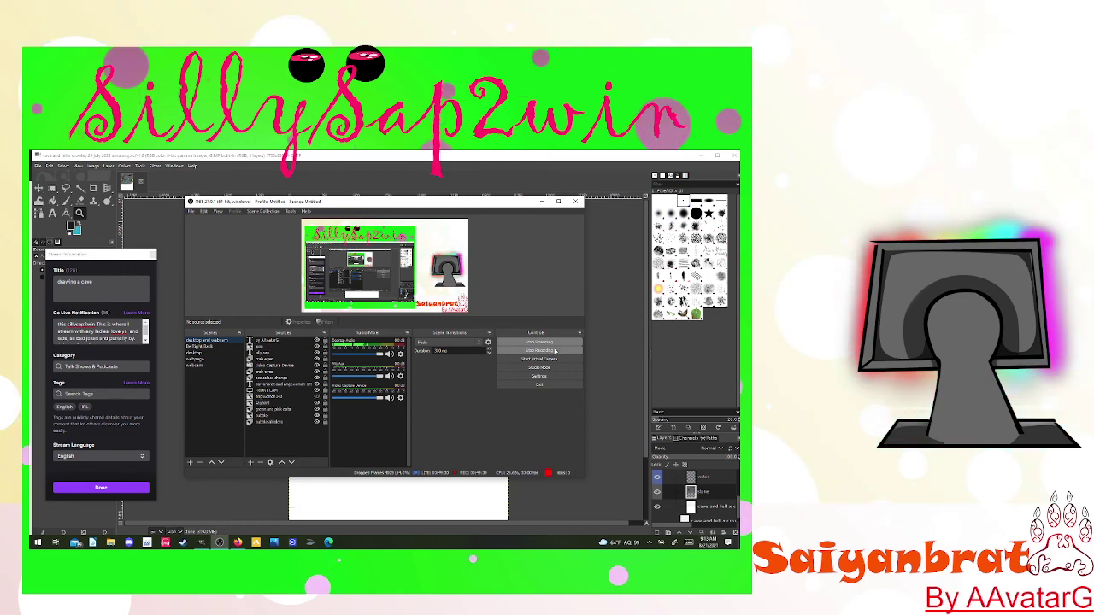
click(557, 343)
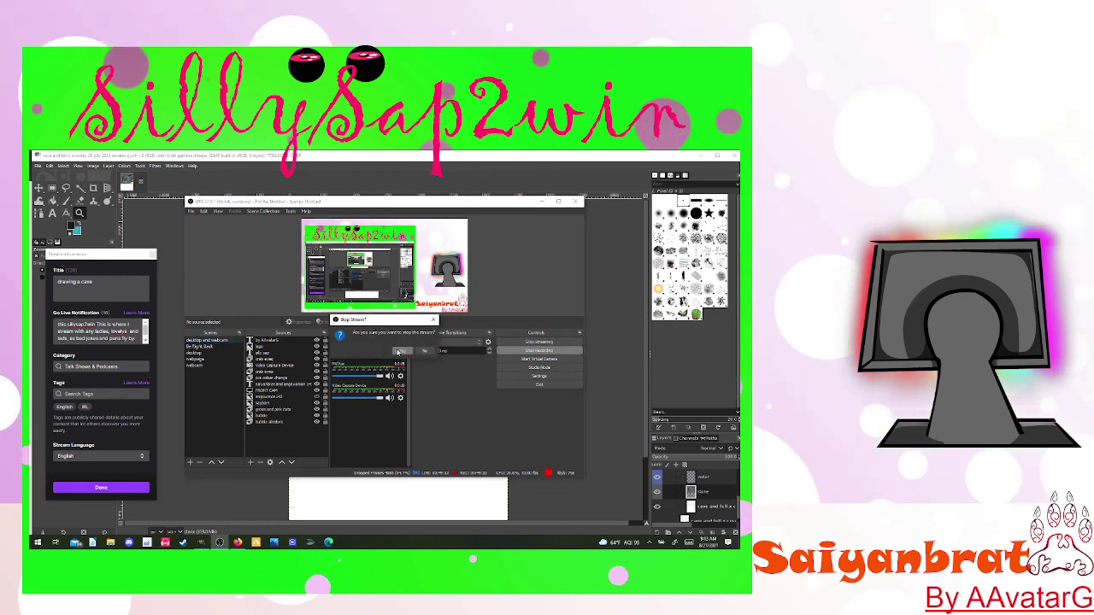
click(526, 351)
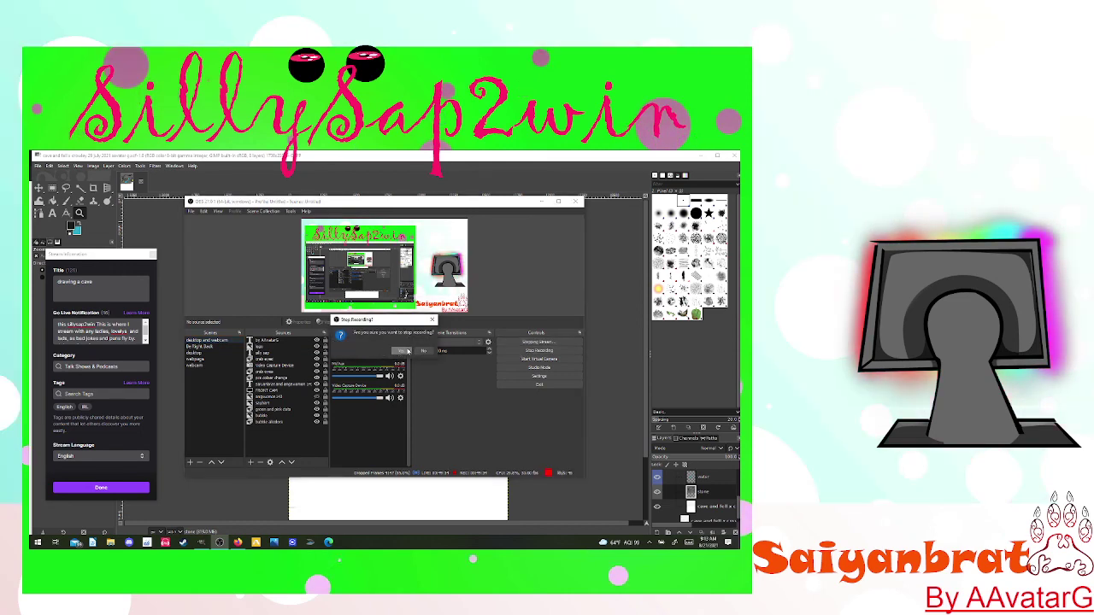